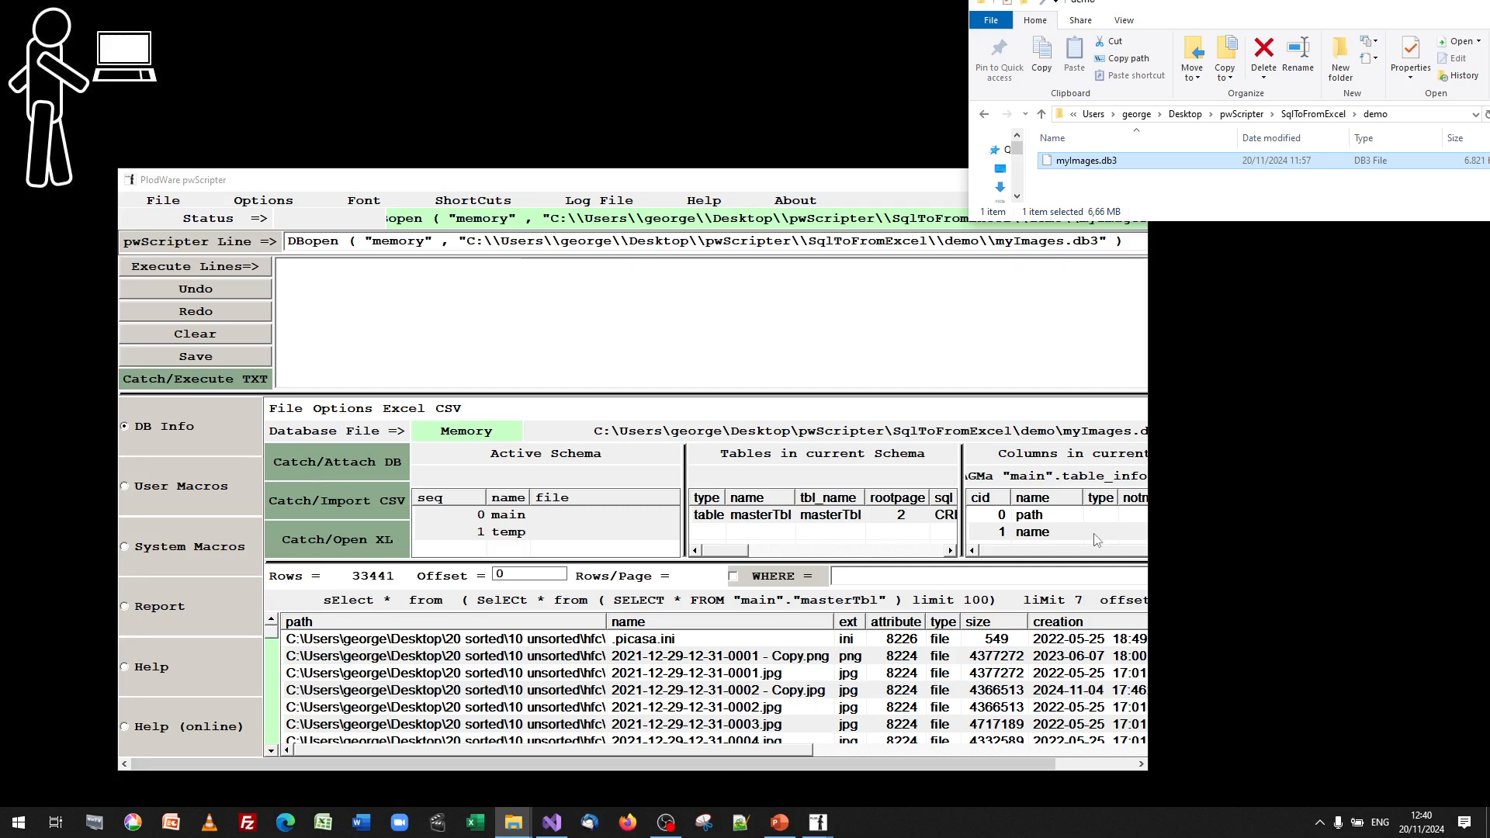
- Review the columns of masterTbl, widen the pwScripter window to fit them, and reload the table's rows
scroll(1096, 535, down, 5)
scroll(1096, 535, down, 4)
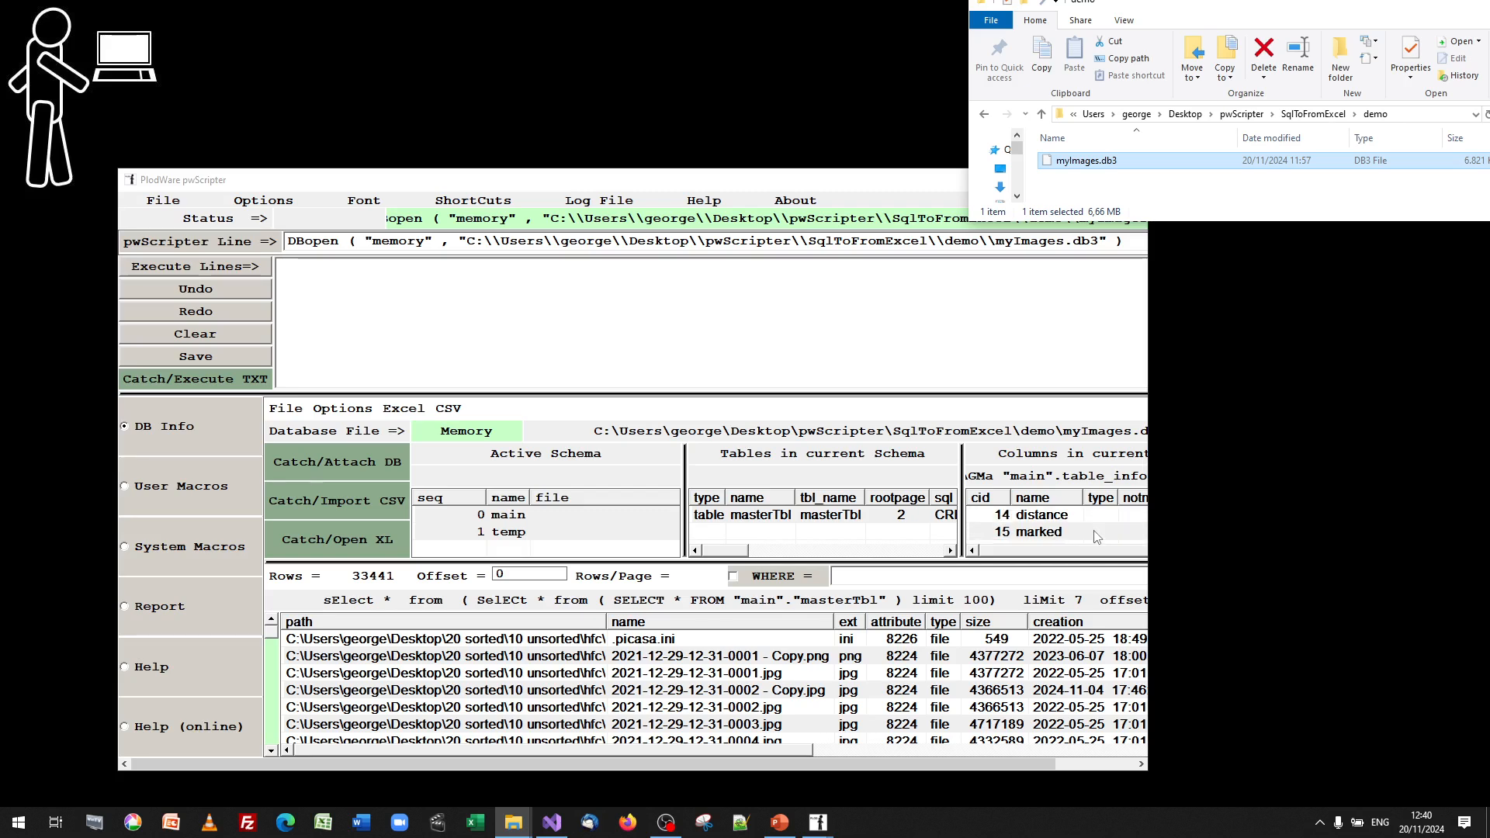
click(1135, 764)
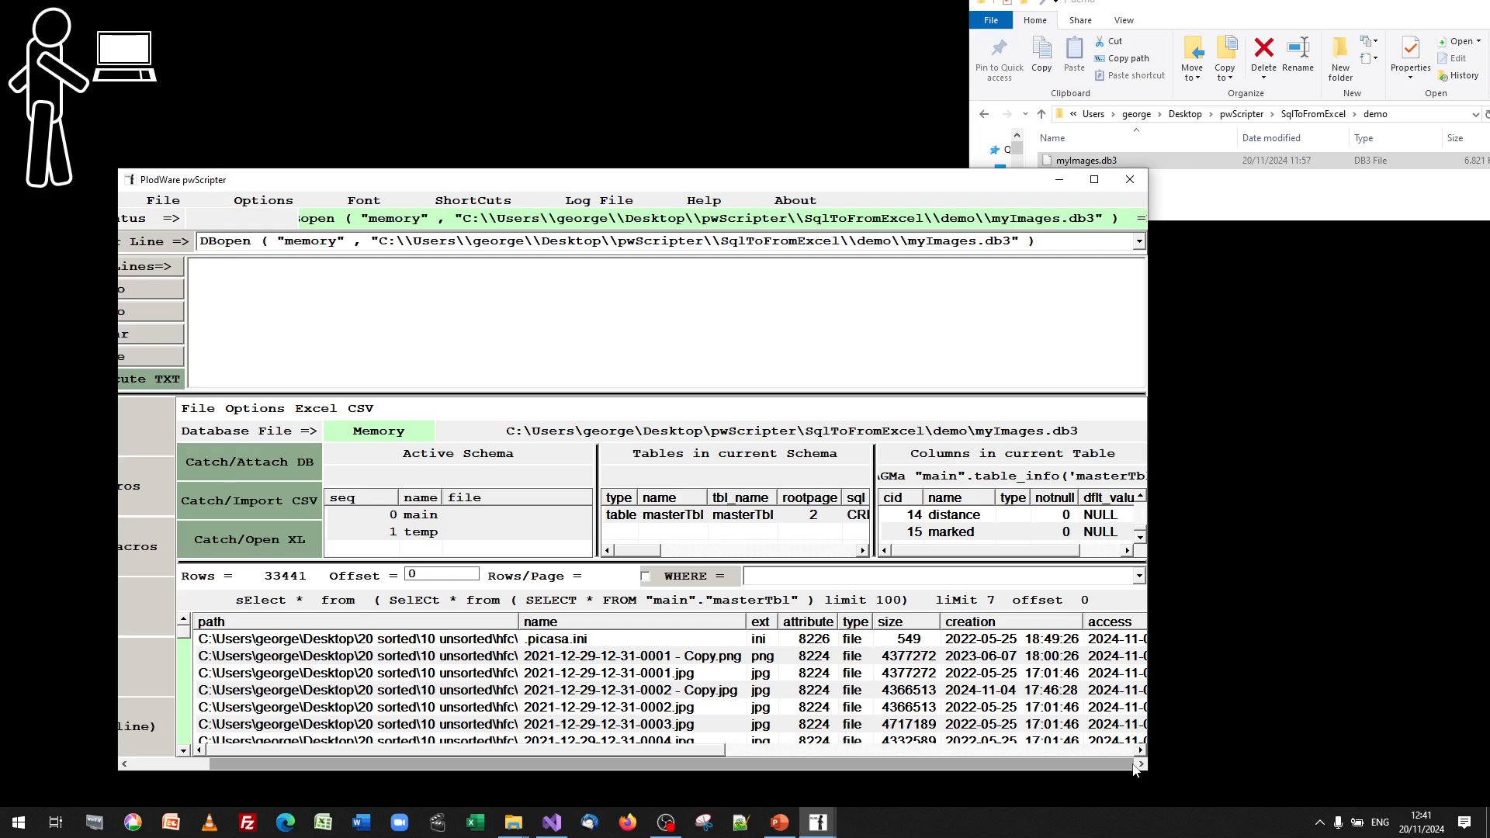
drag(1147, 733, 1388, 699)
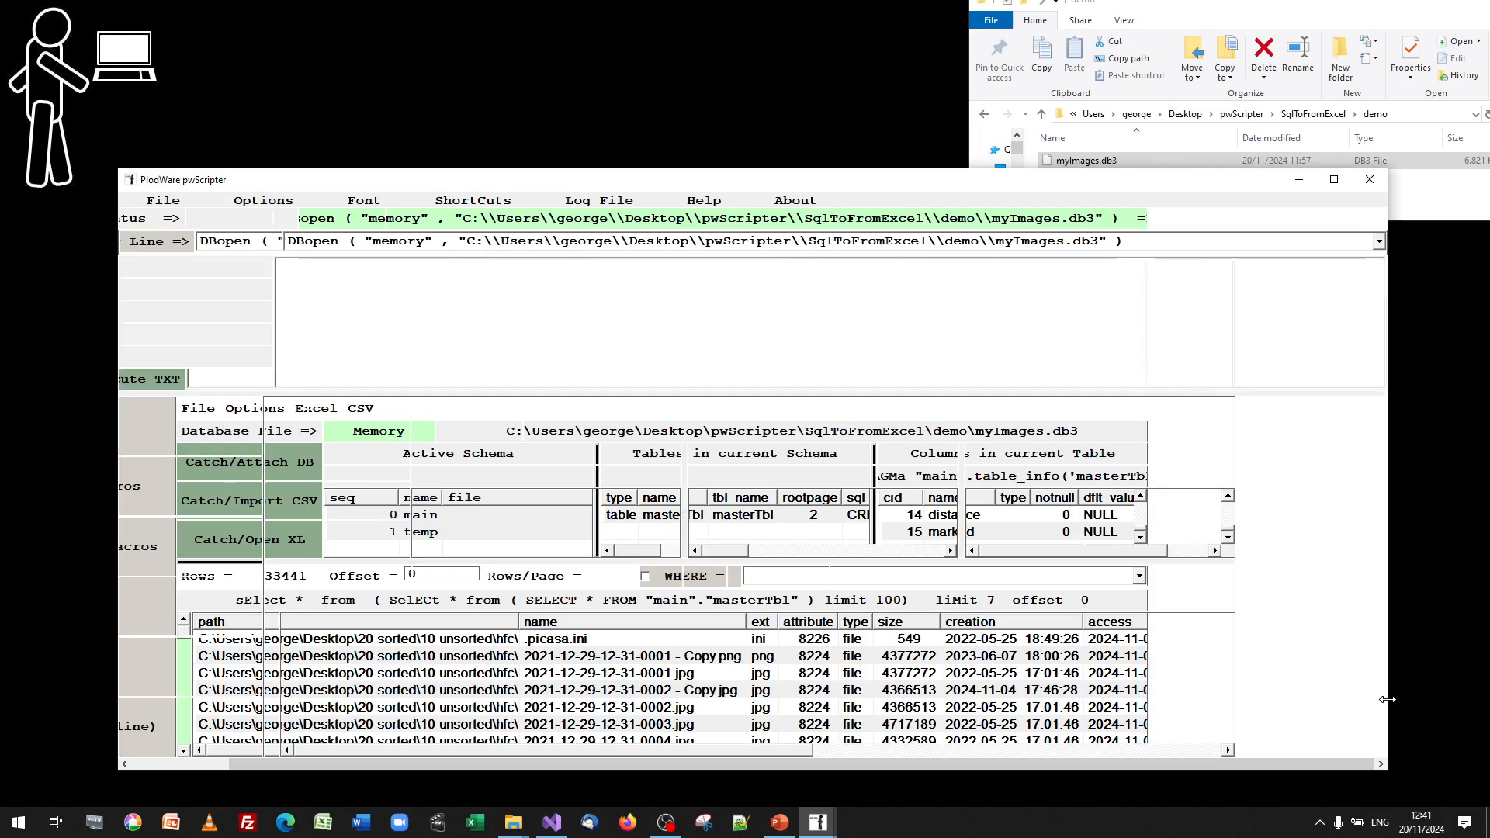
click(1166, 765)
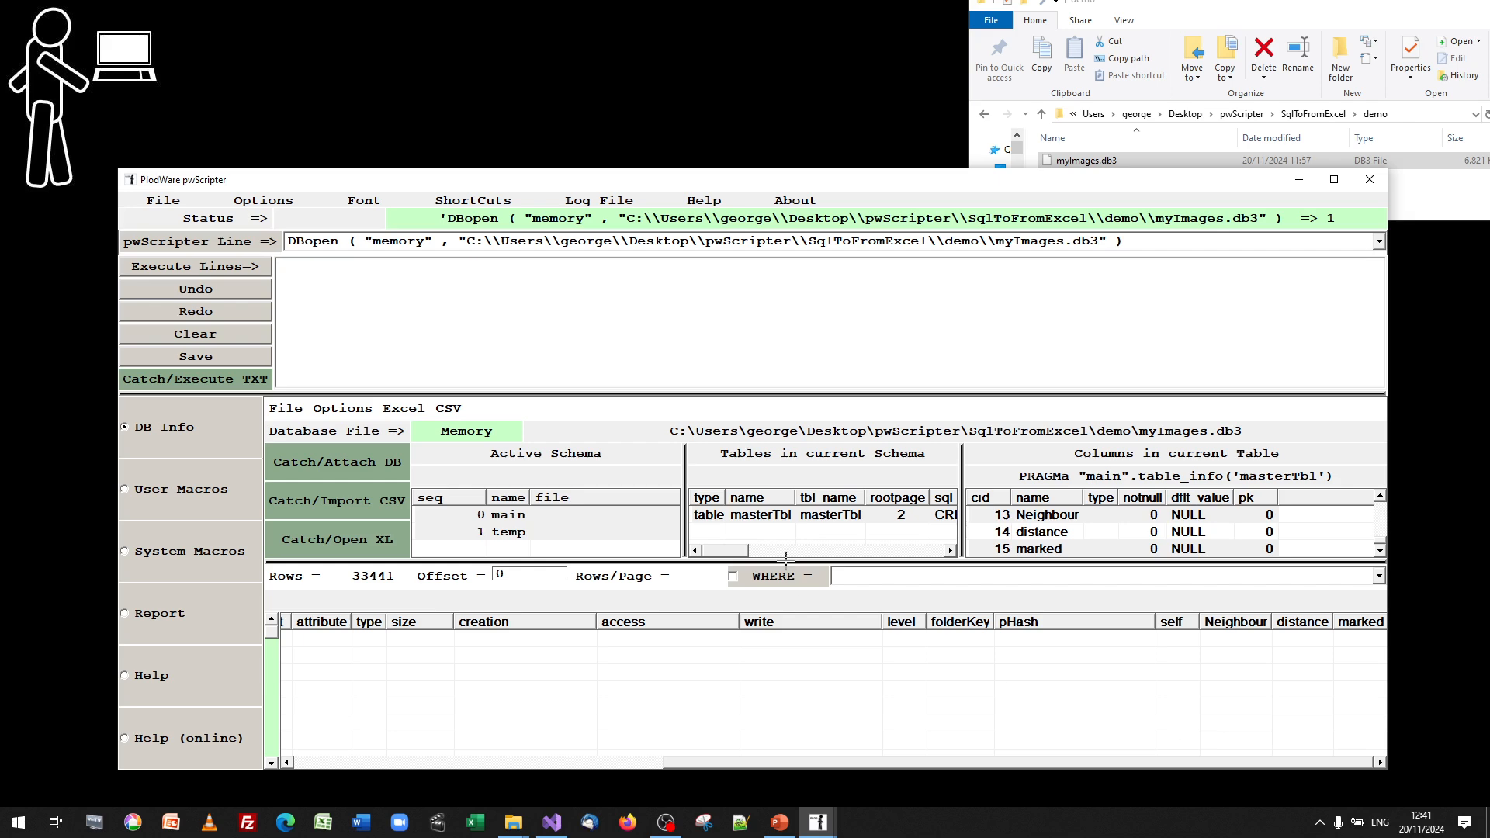
click(776, 516)
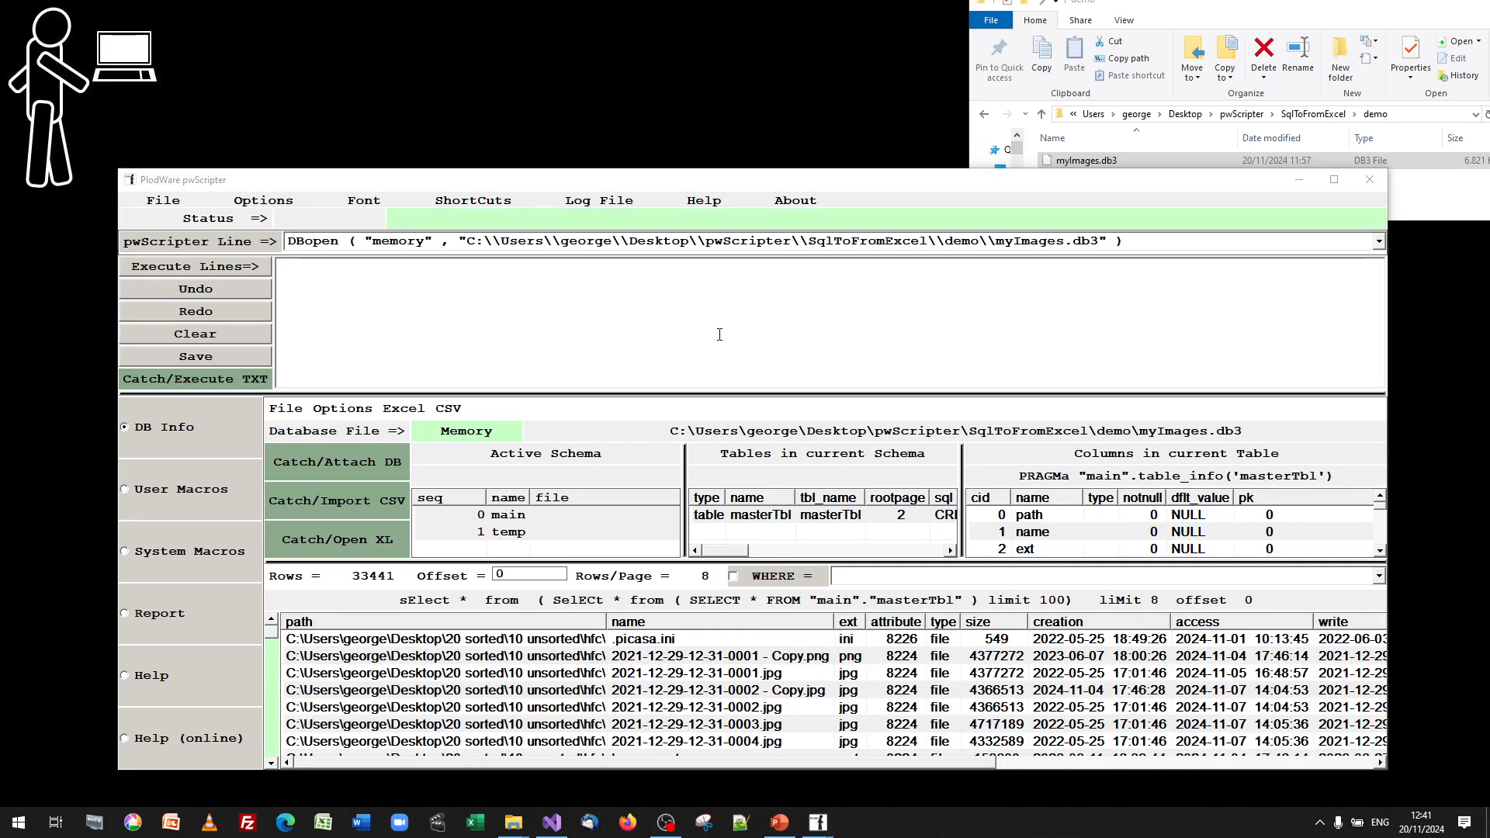
- Clear the DBopen command from the pwScripter line and start Excel from the database view
click(568, 236)
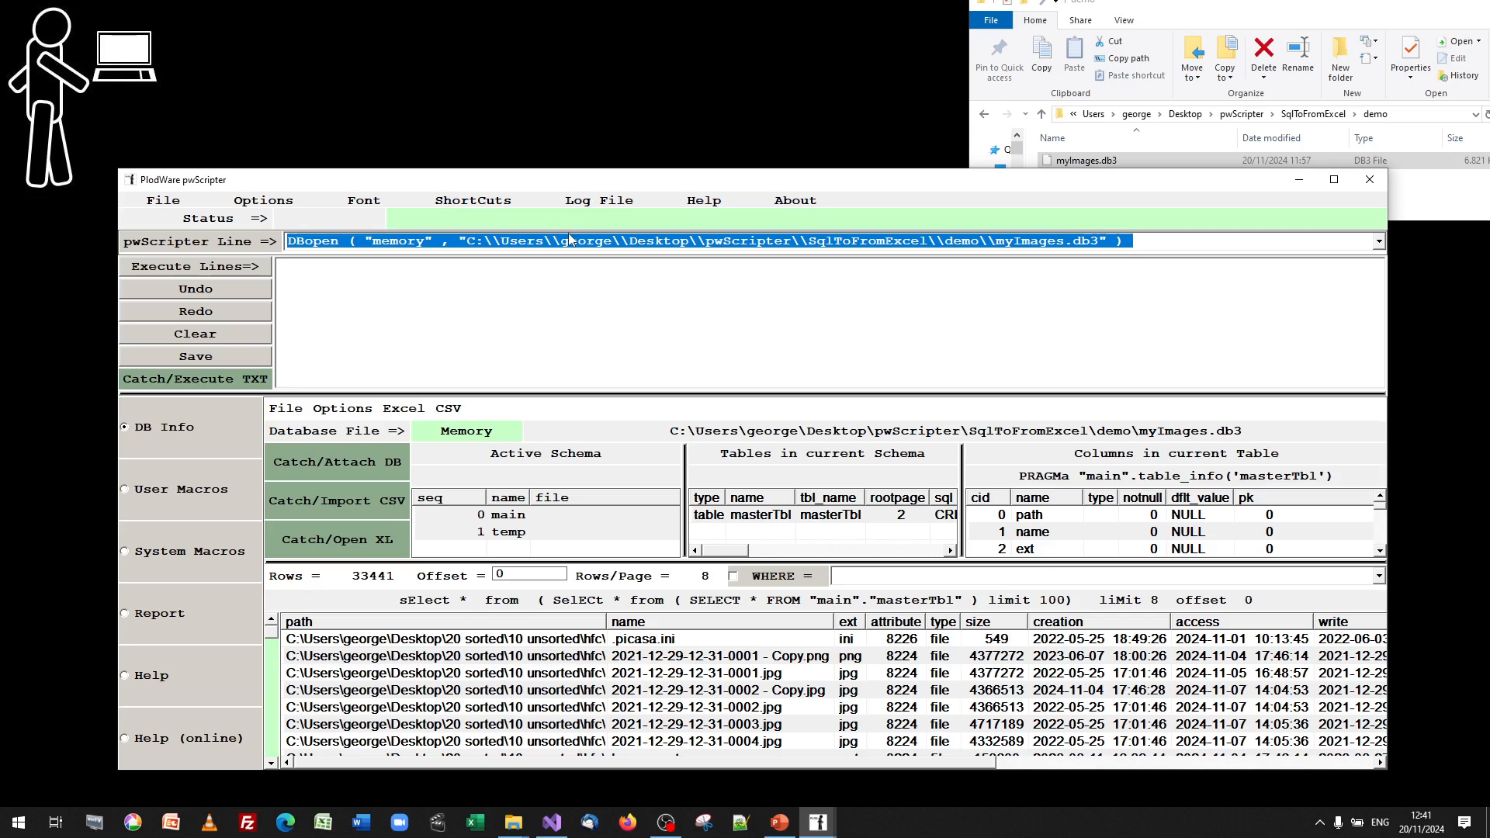
key(Delete)
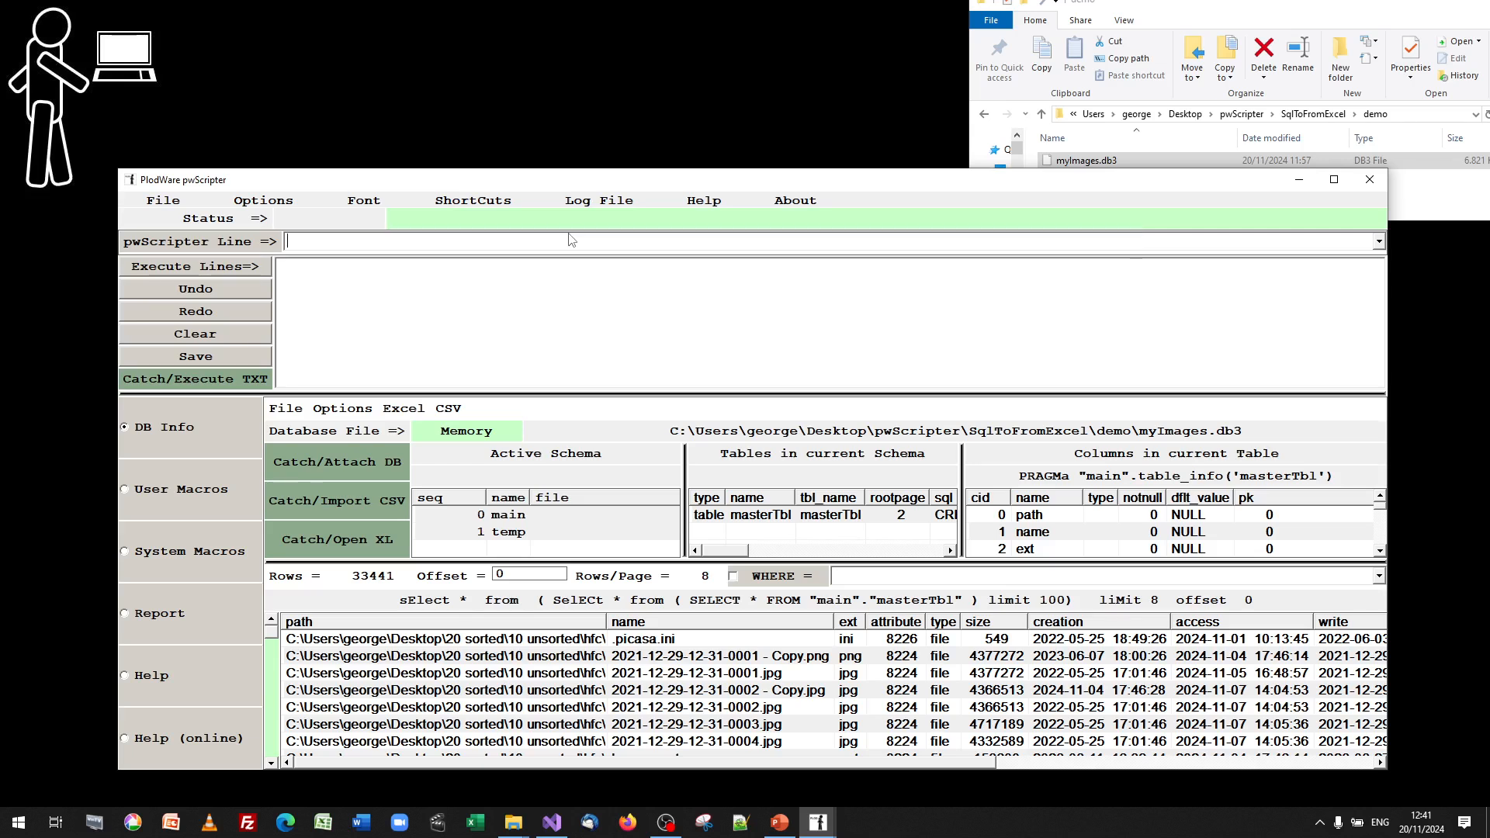
click(403, 409)
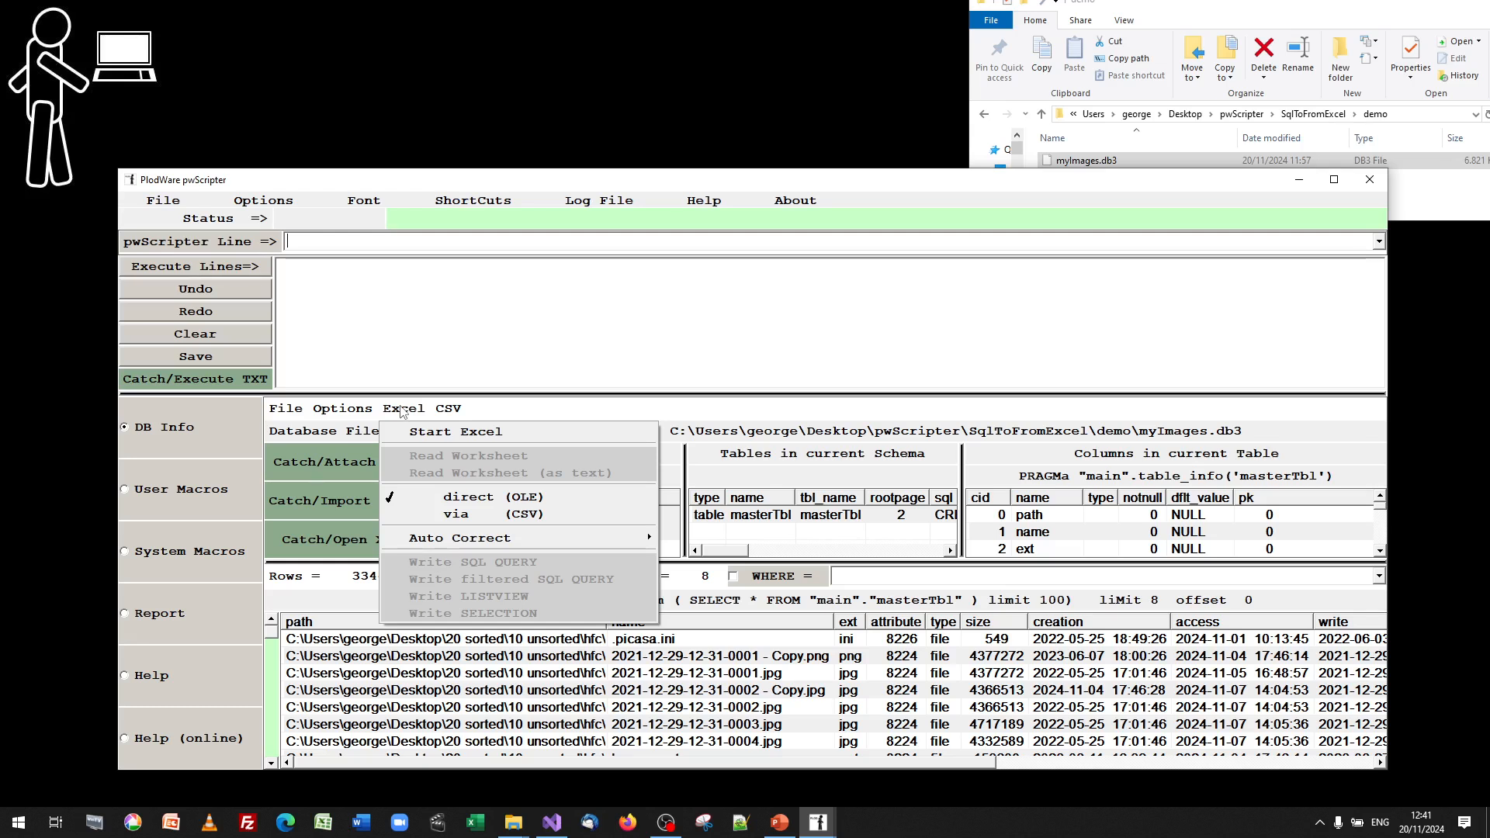
click(432, 432)
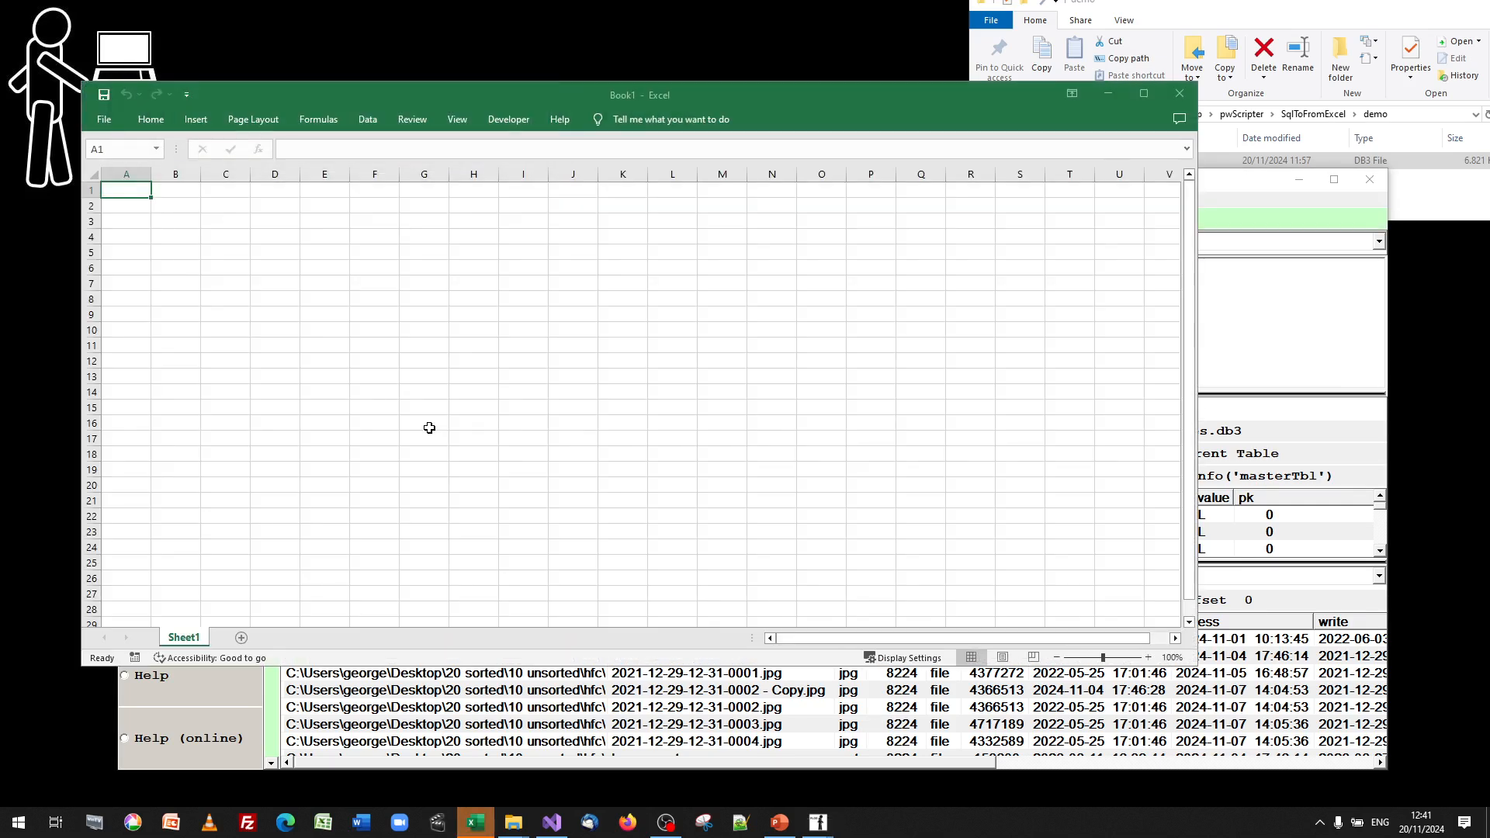
- Move and shrink the blank Excel workbook so the database view is uncovered, and switch back to pwScripter
drag(753, 94, 796, 20)
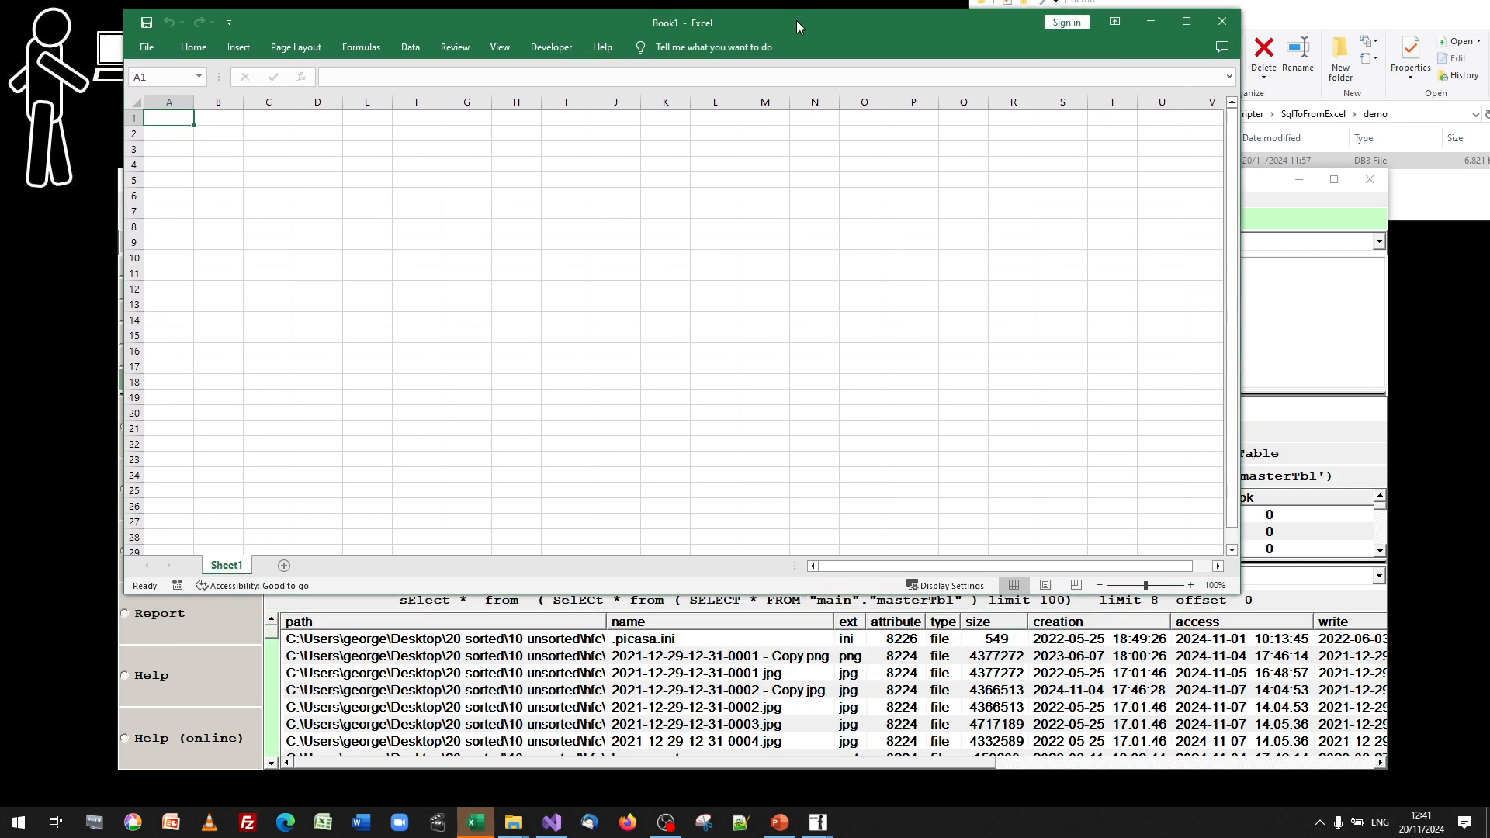
drag(1240, 591, 1175, 314)
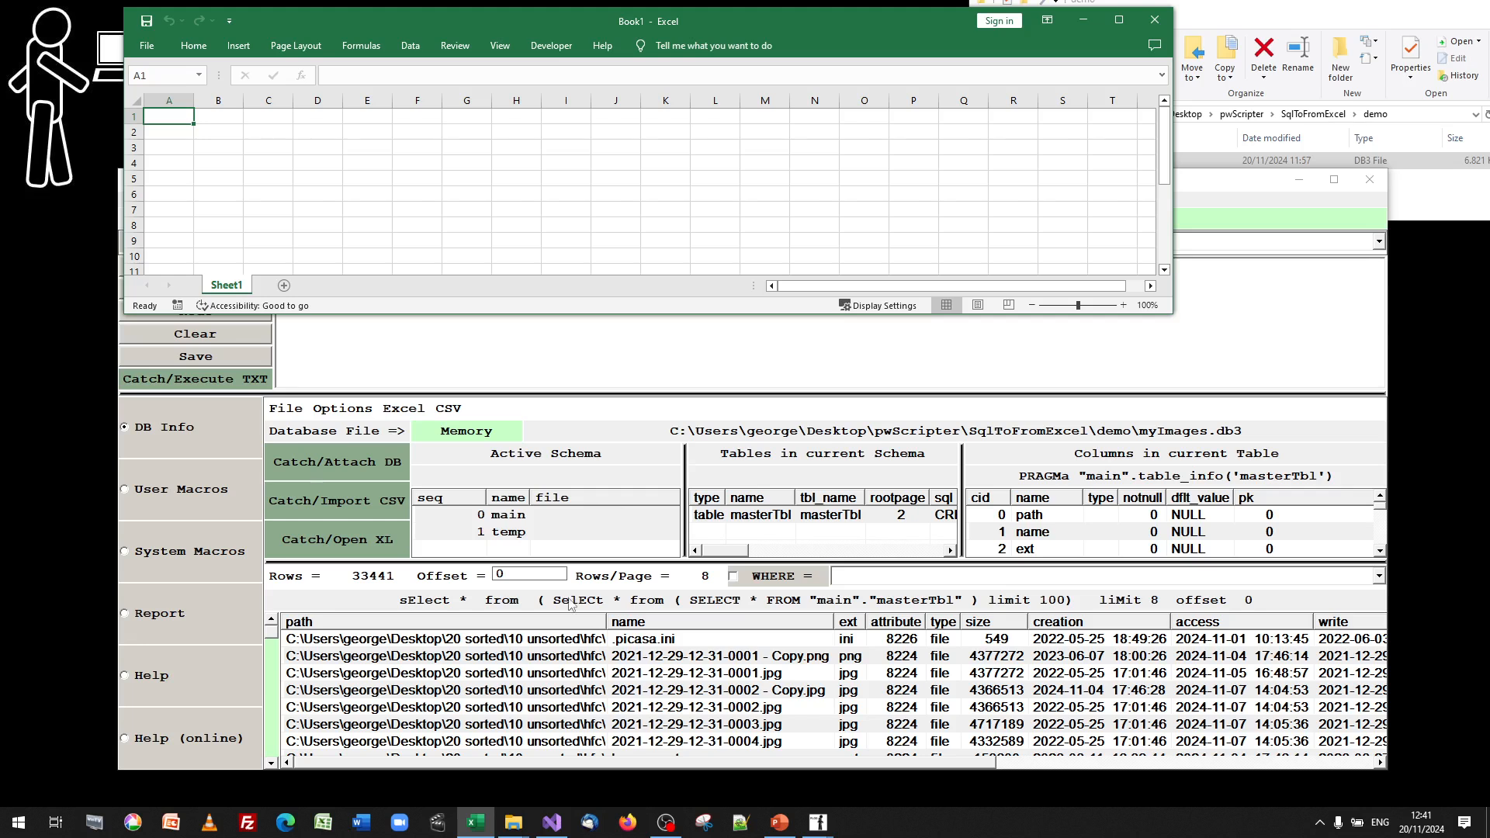
click(564, 425)
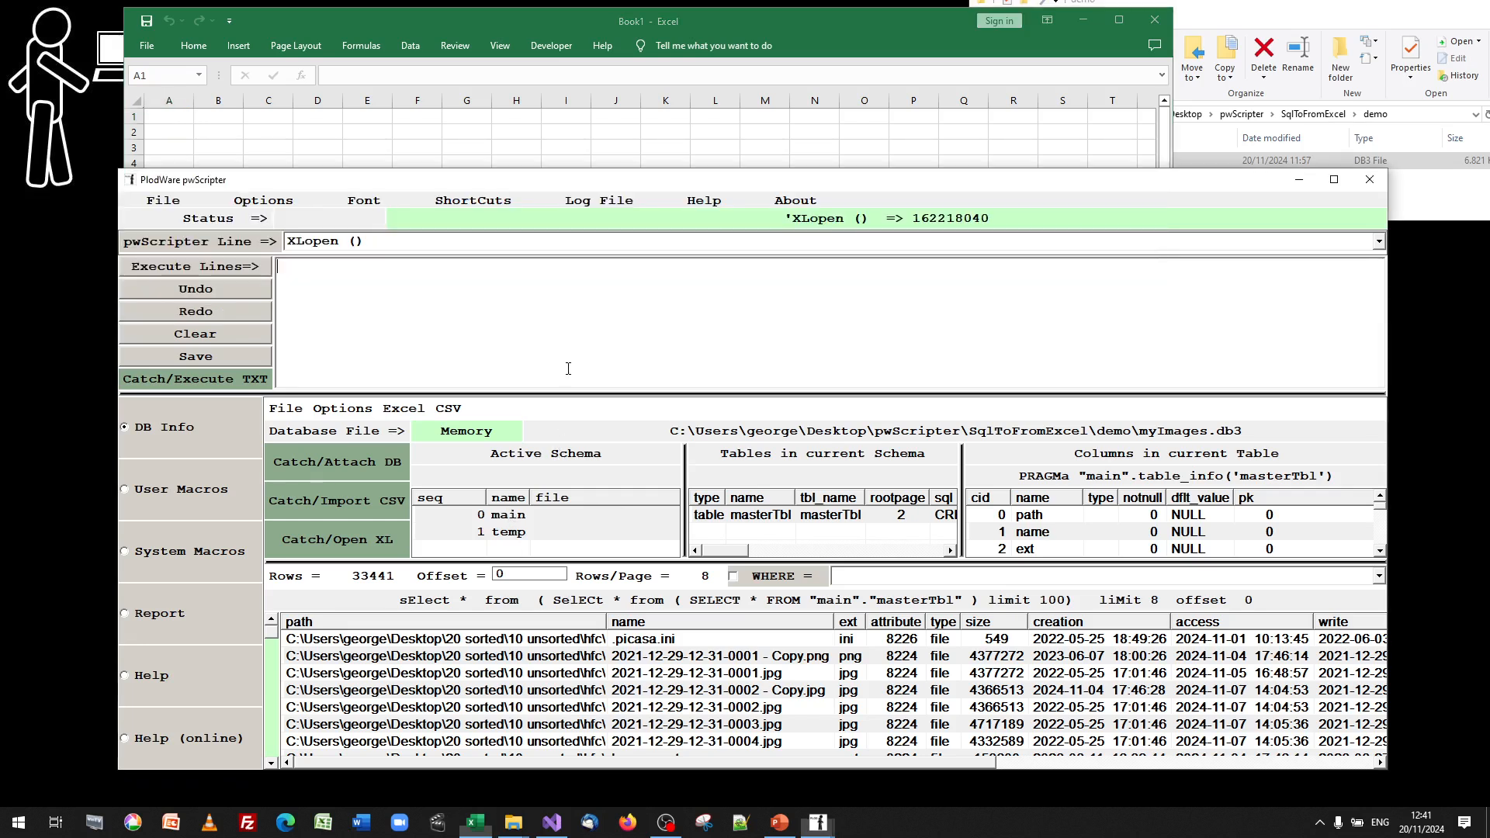
- Enter the query "select * from masterTbl" in the pwScripter line and write its SQL result to the Excel worksheet
click(378, 240)
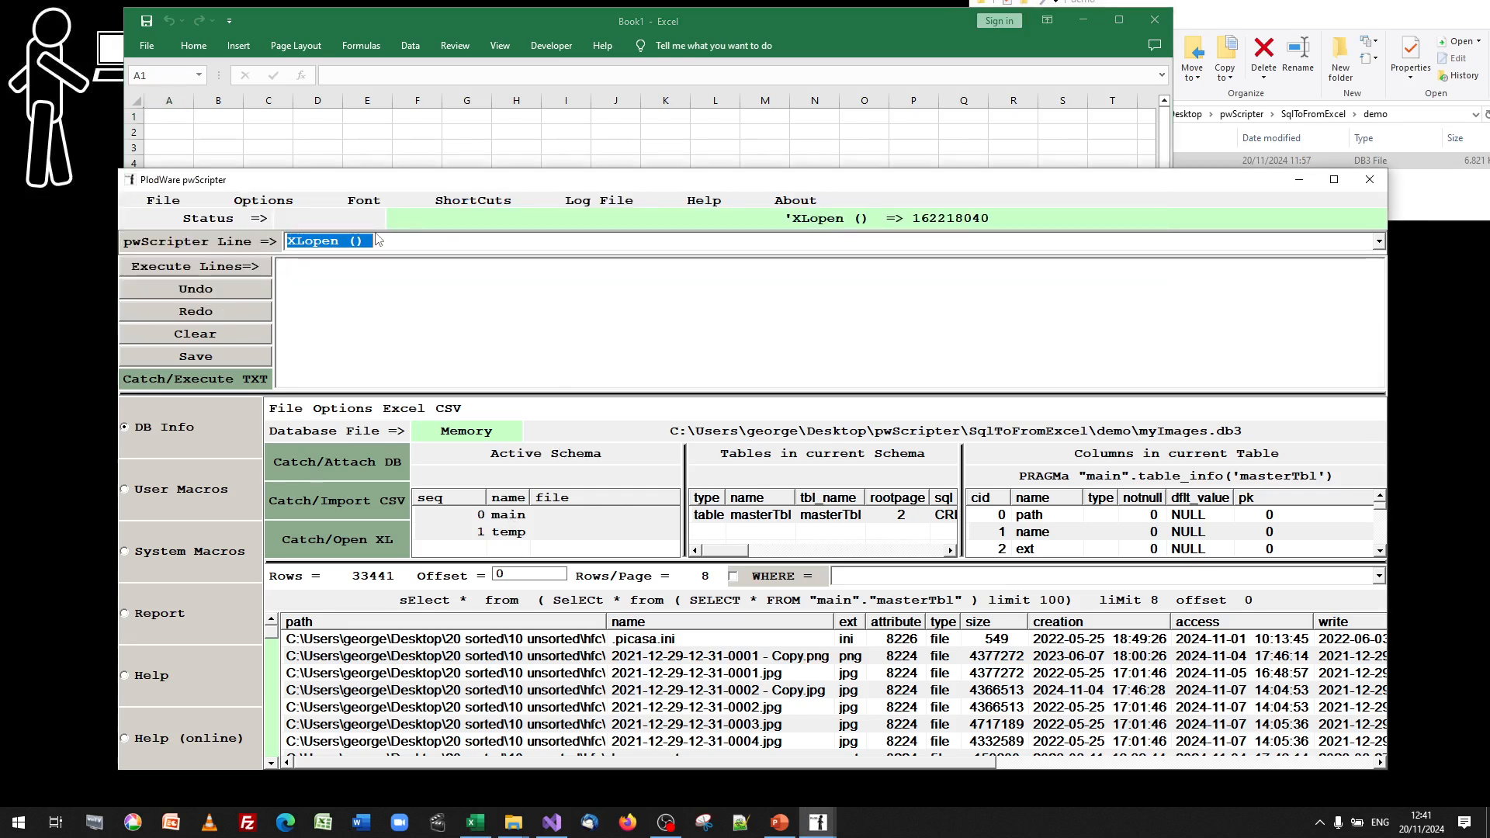
text(selecxt)
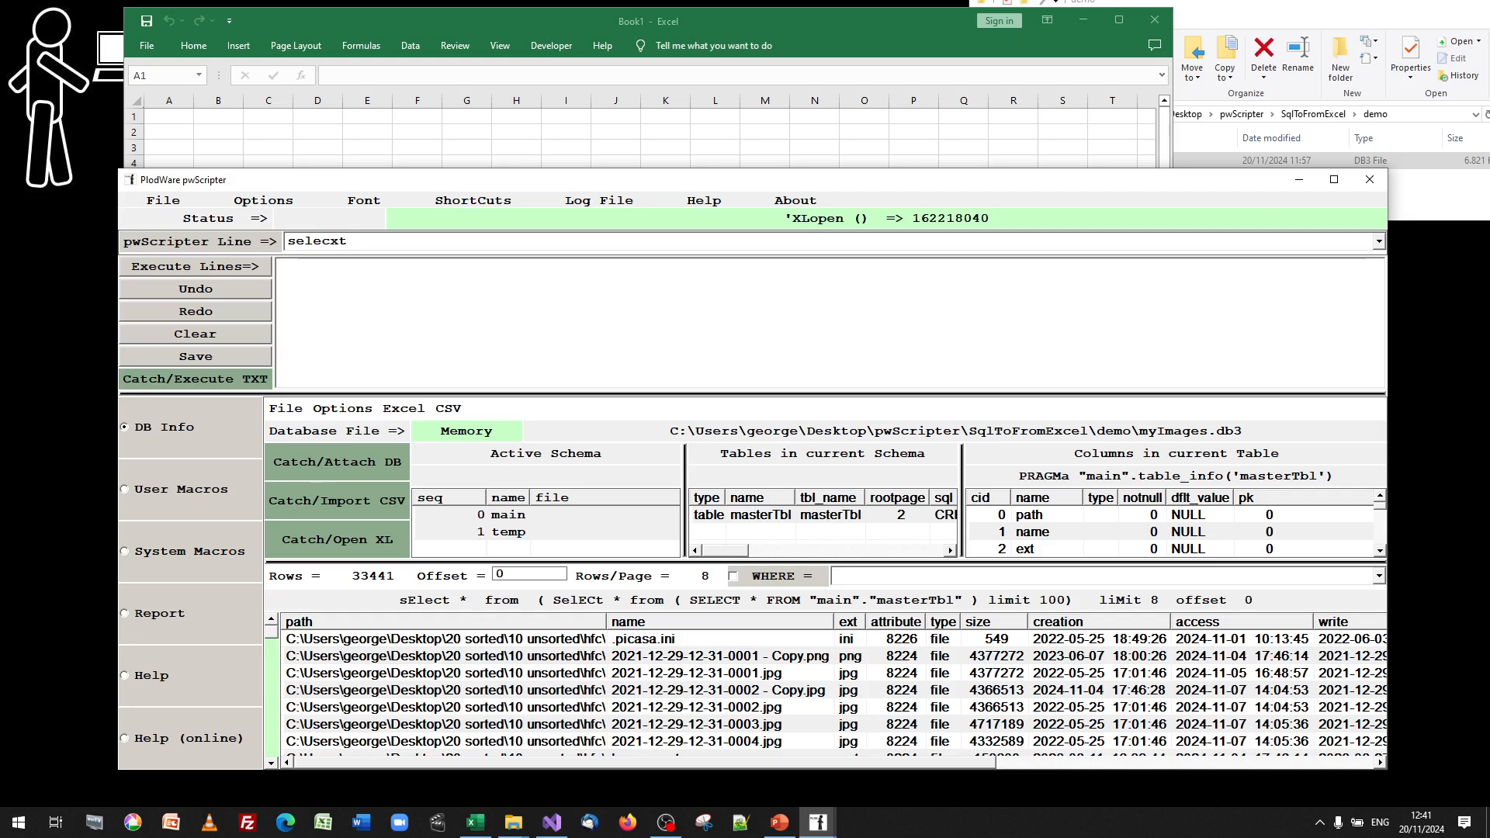
text( * from asterTbl)
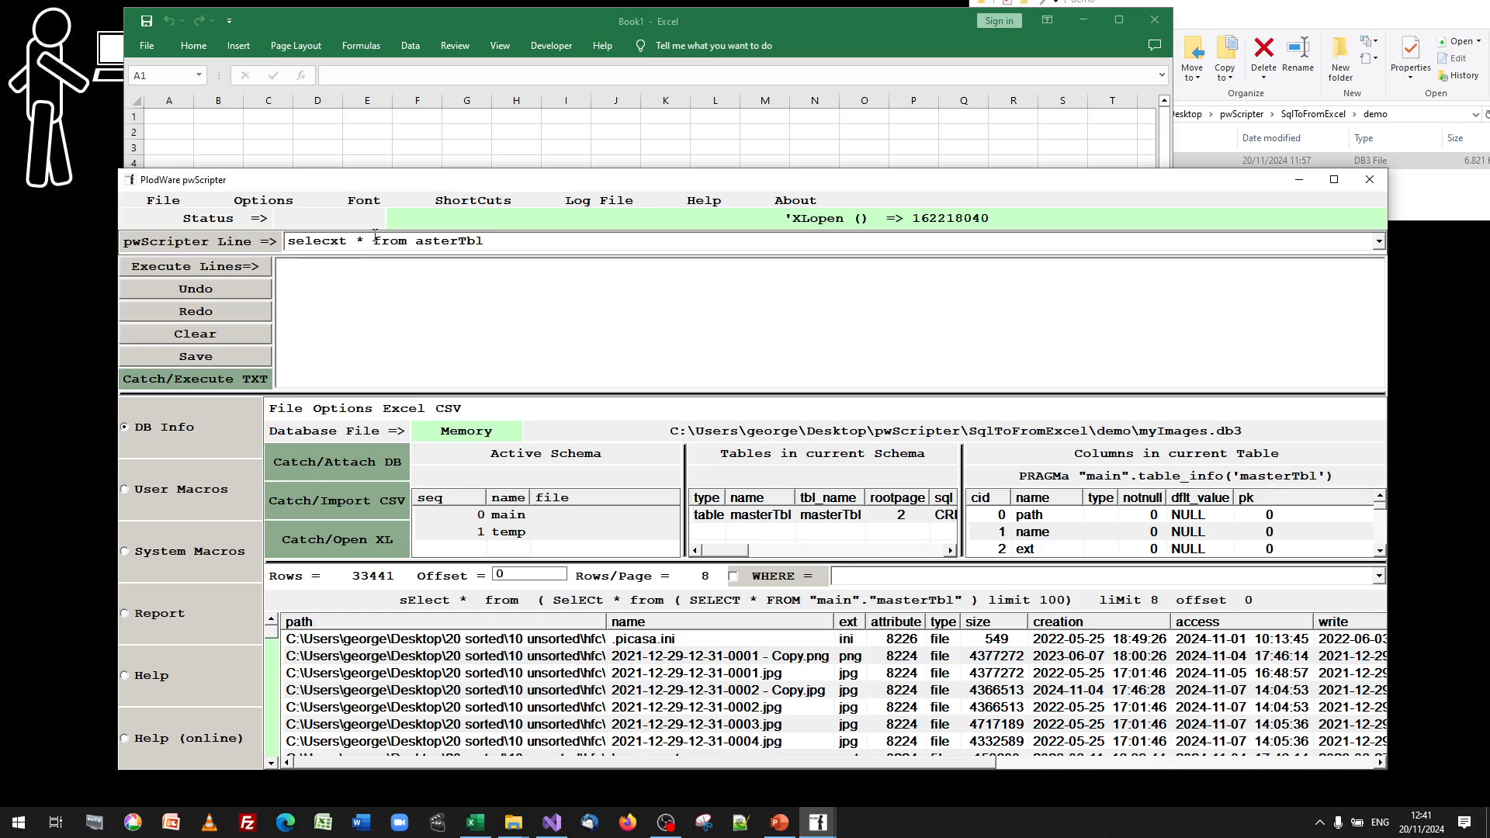
click(414, 242)
text(m)
click(339, 246)
key(BackSpace)
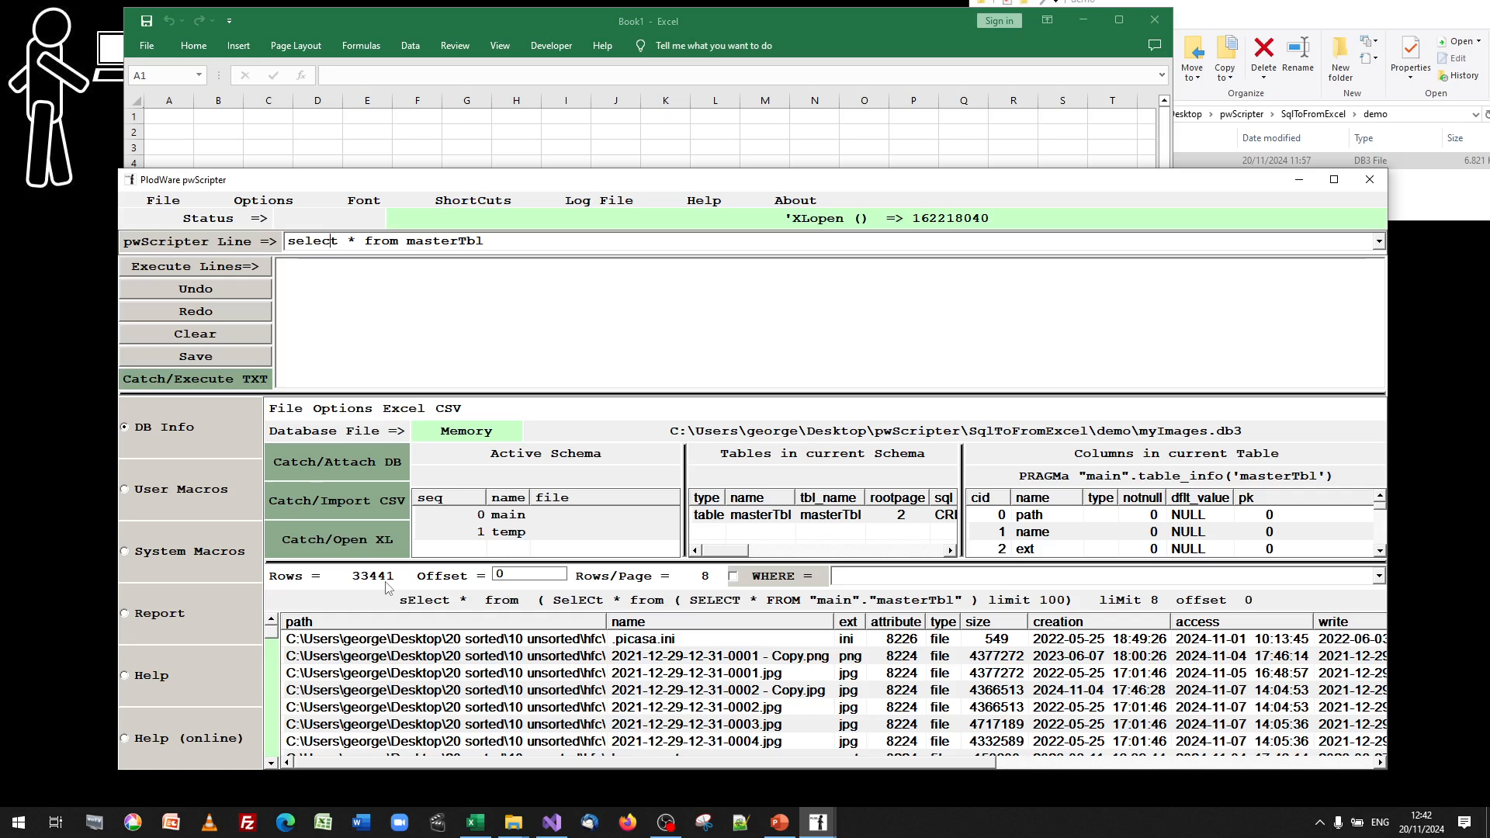
click(413, 410)
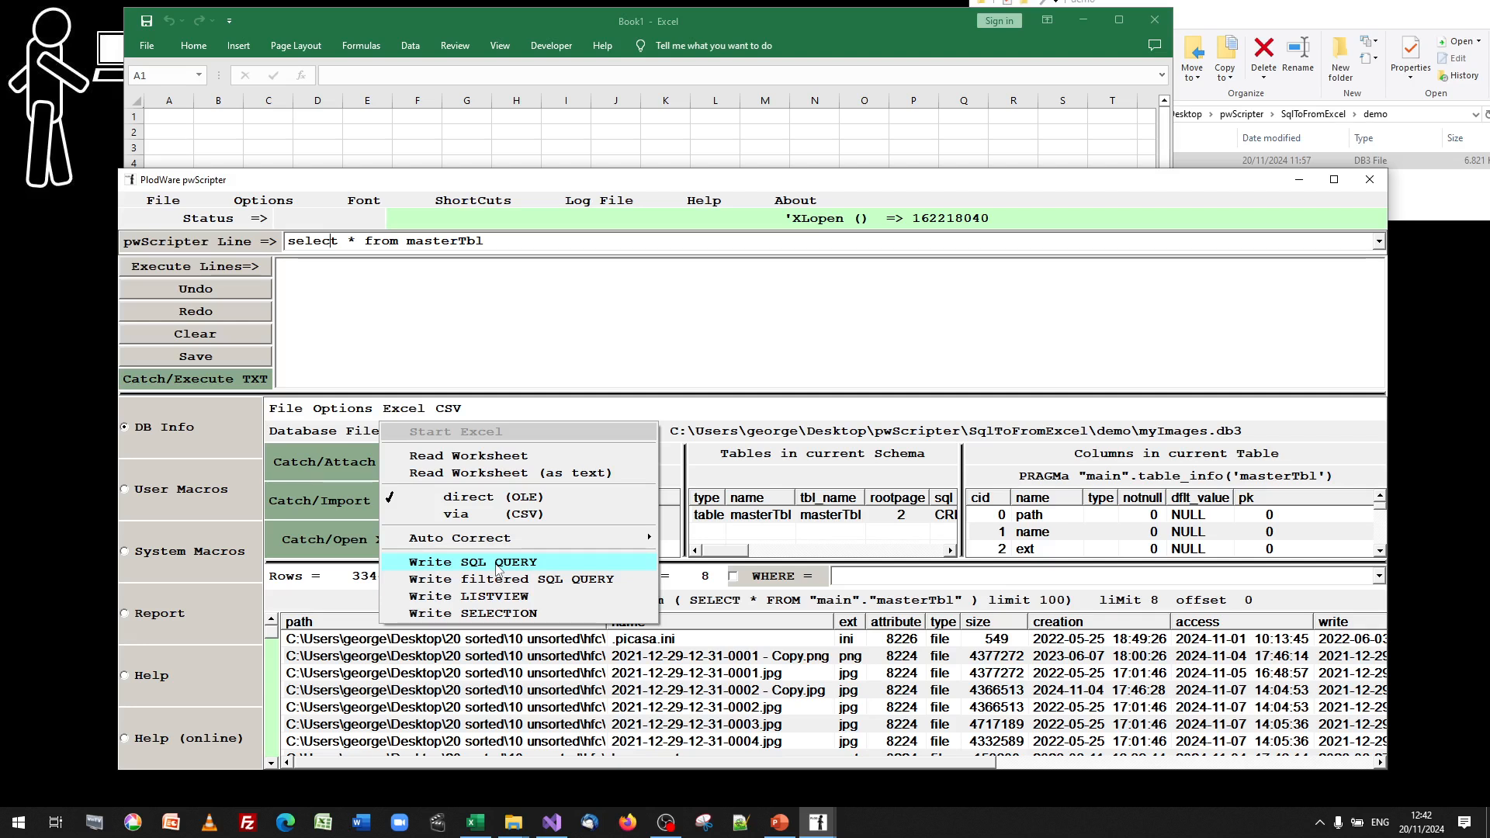
click(497, 562)
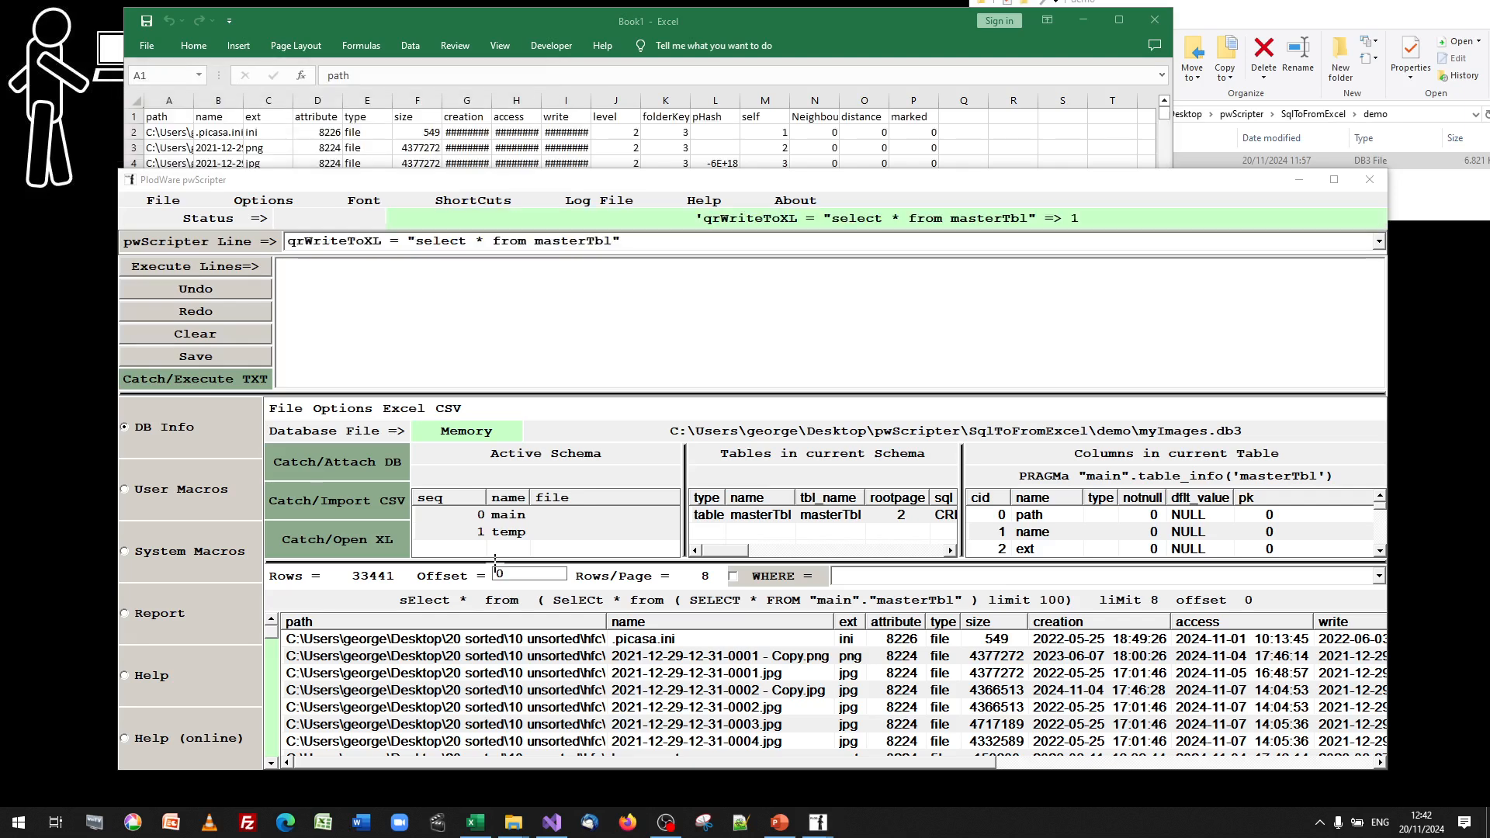
- Switch to the Excel workbook and widen the write column to show its full dates
click(575, 28)
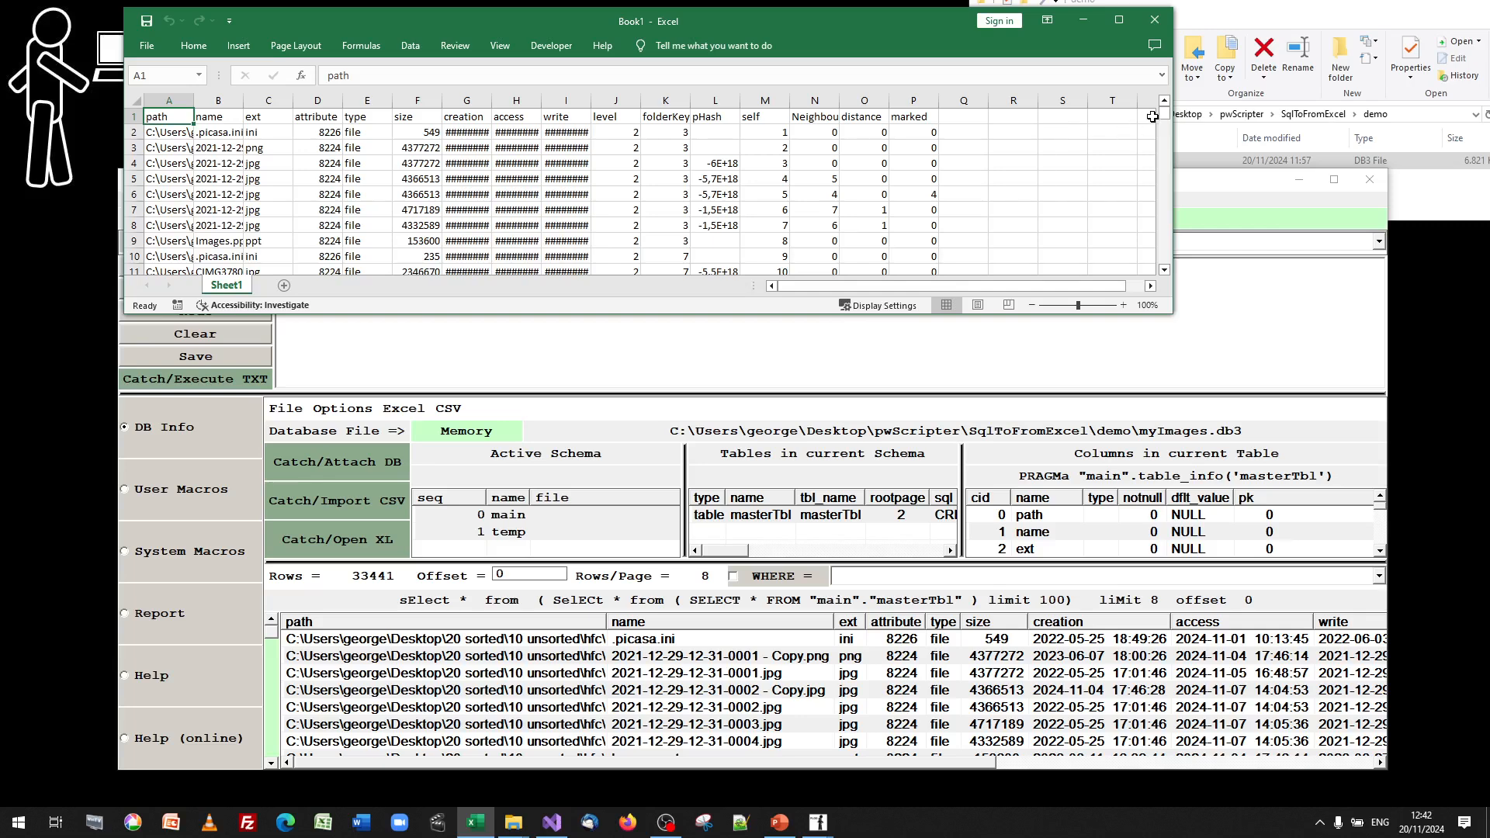
mouse_move(1167, 115)
mouse_down()
mouse_move(1161, 269)
mouse_move(1167, 105)
mouse_up()
drag(589, 107, 640, 102)
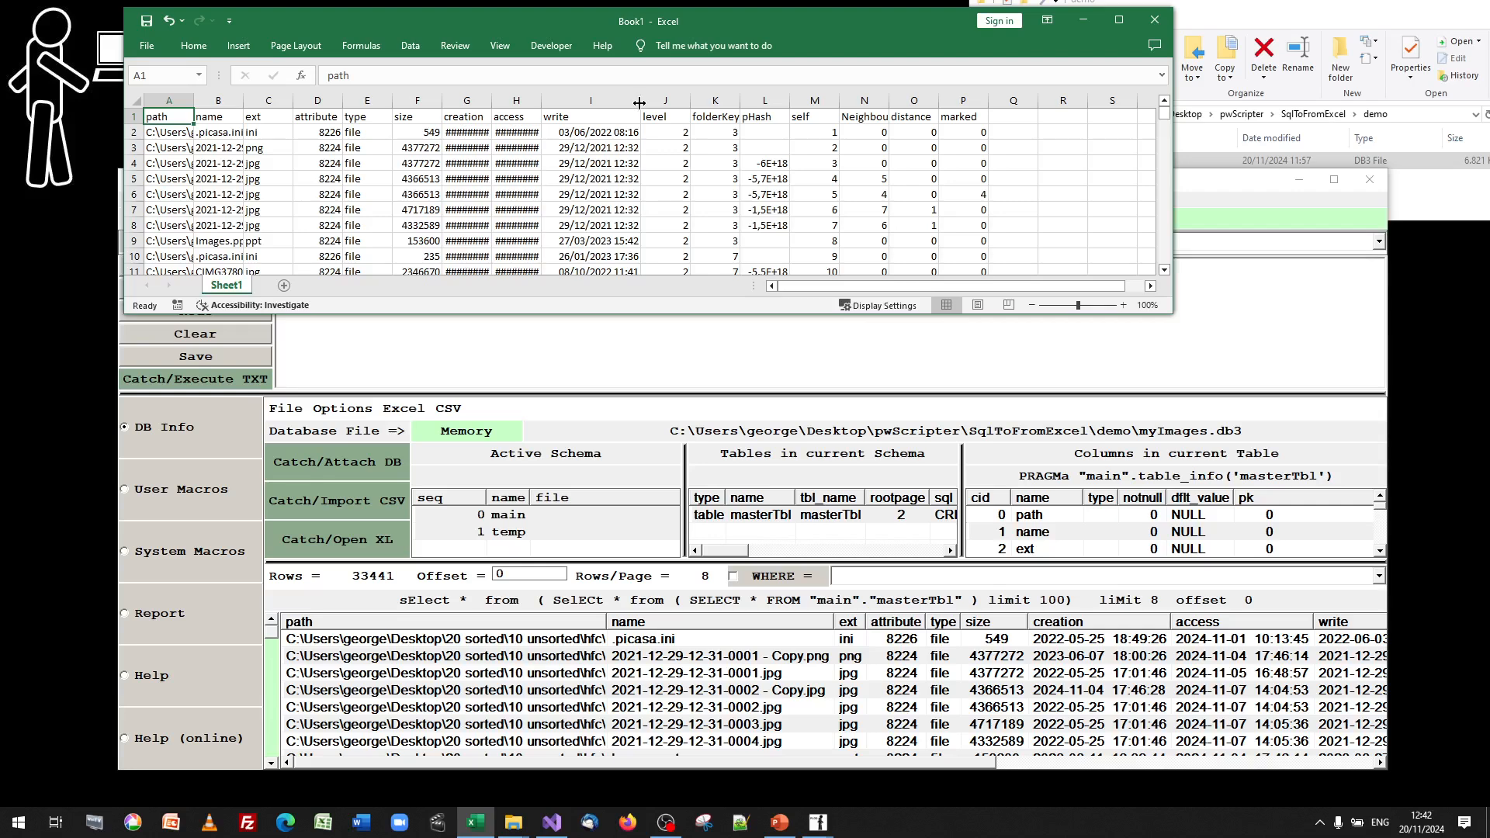
- Switch back to pwScripter and look up formatting functions by running help("forma")
click(508, 334)
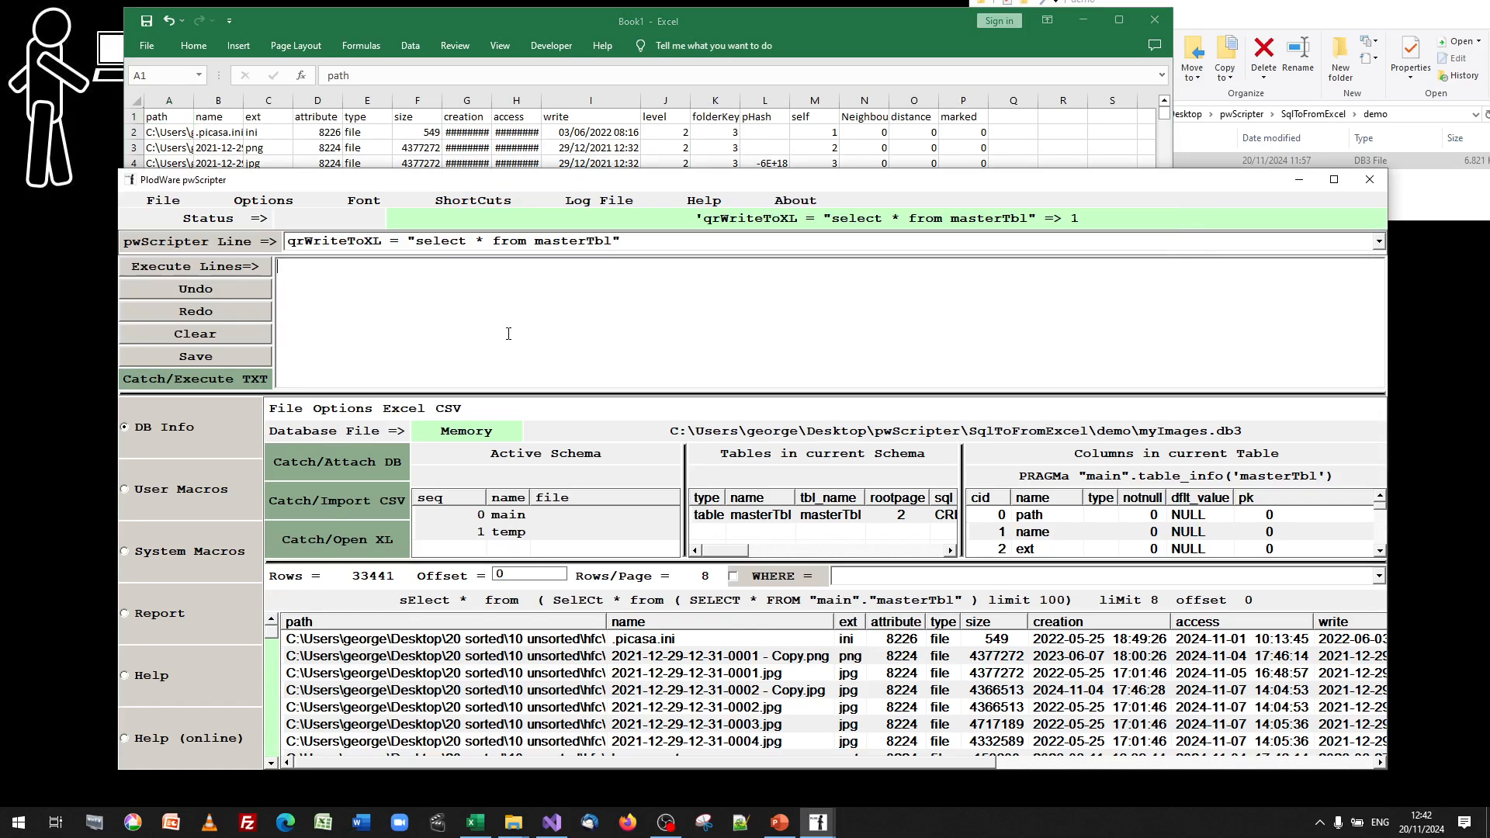
click(651, 243)
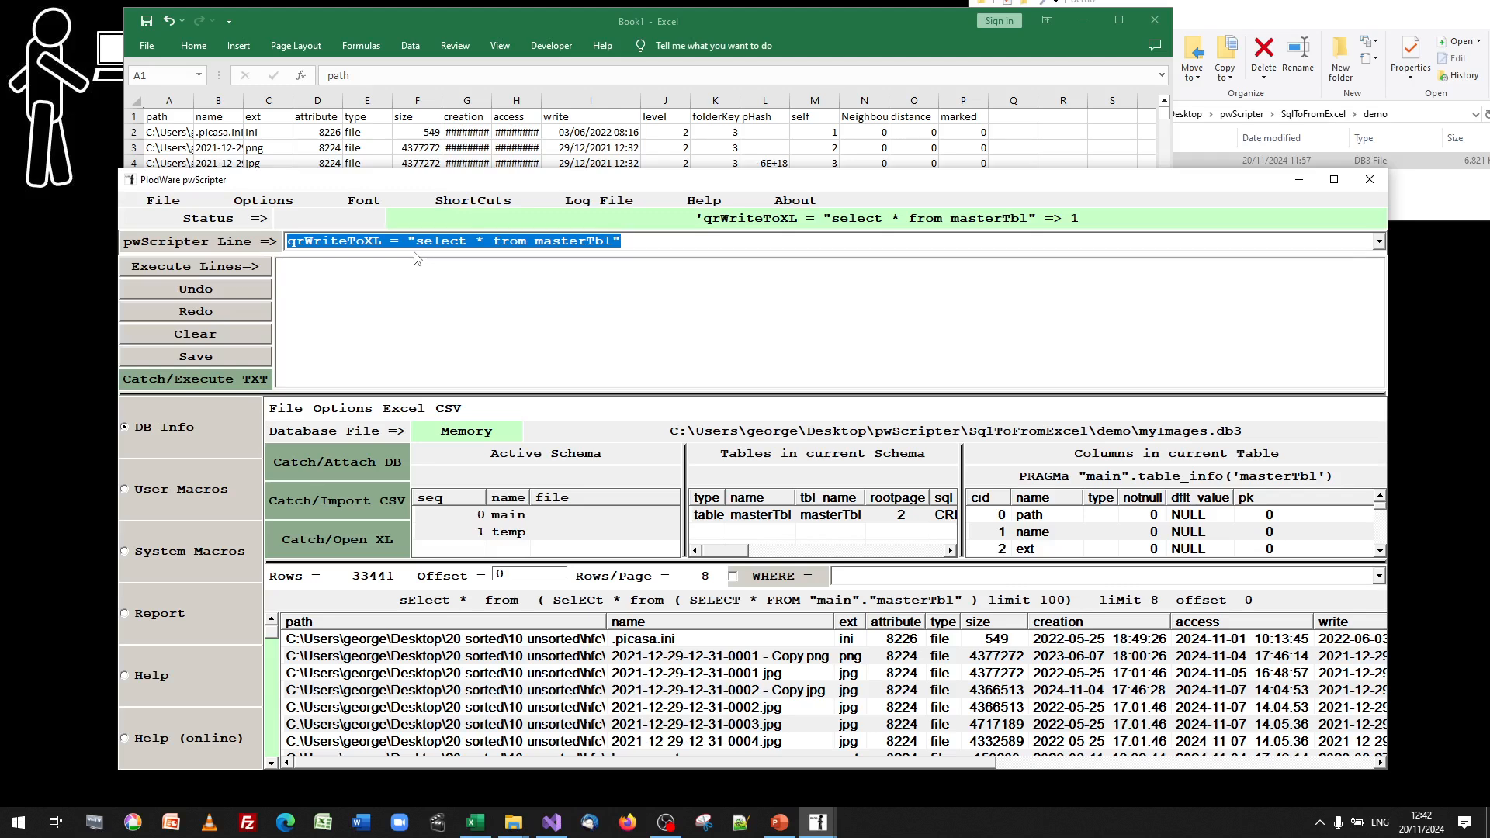
text(help)
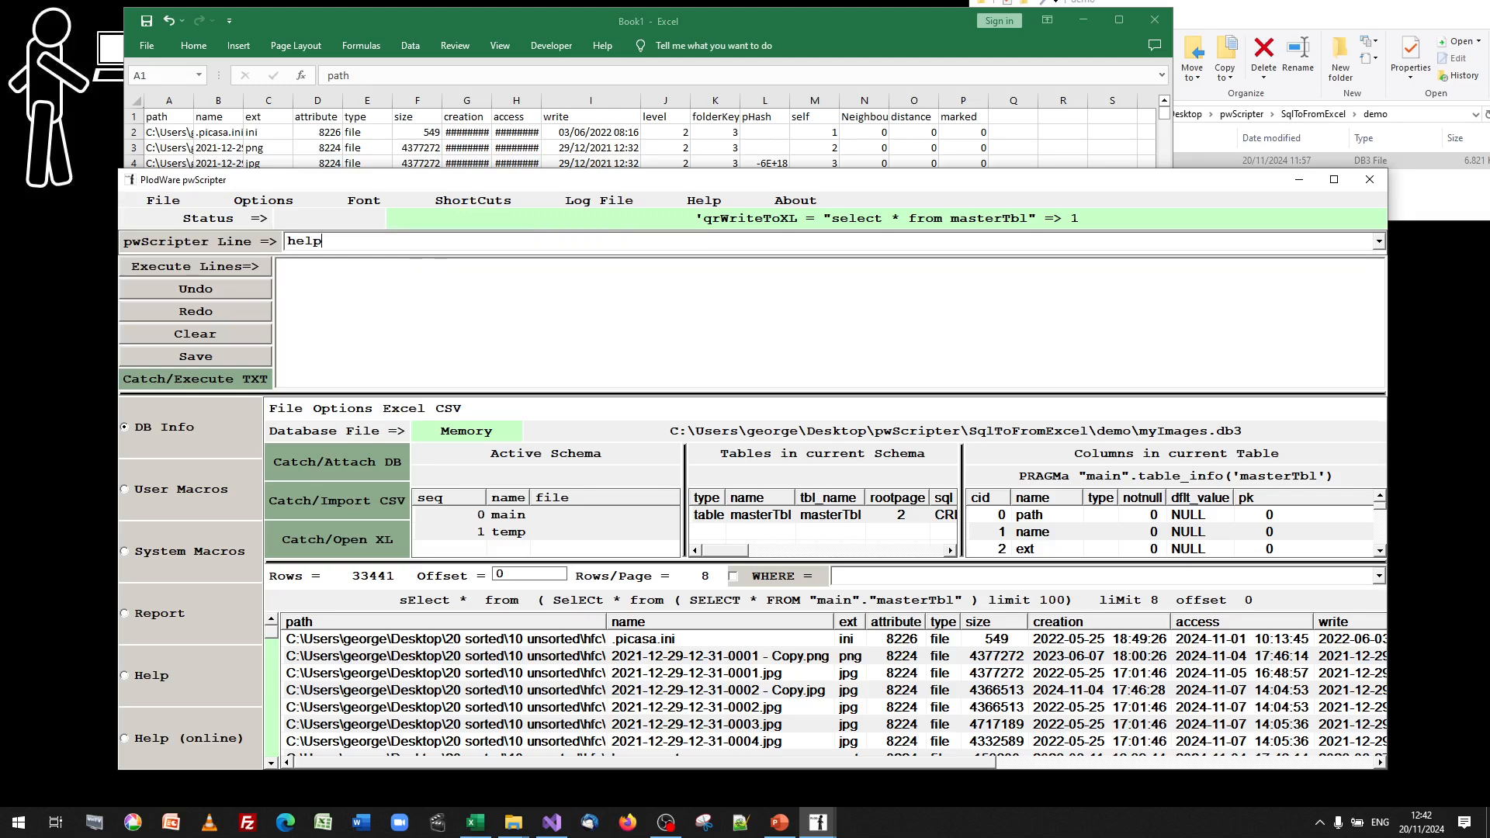
text(("form)
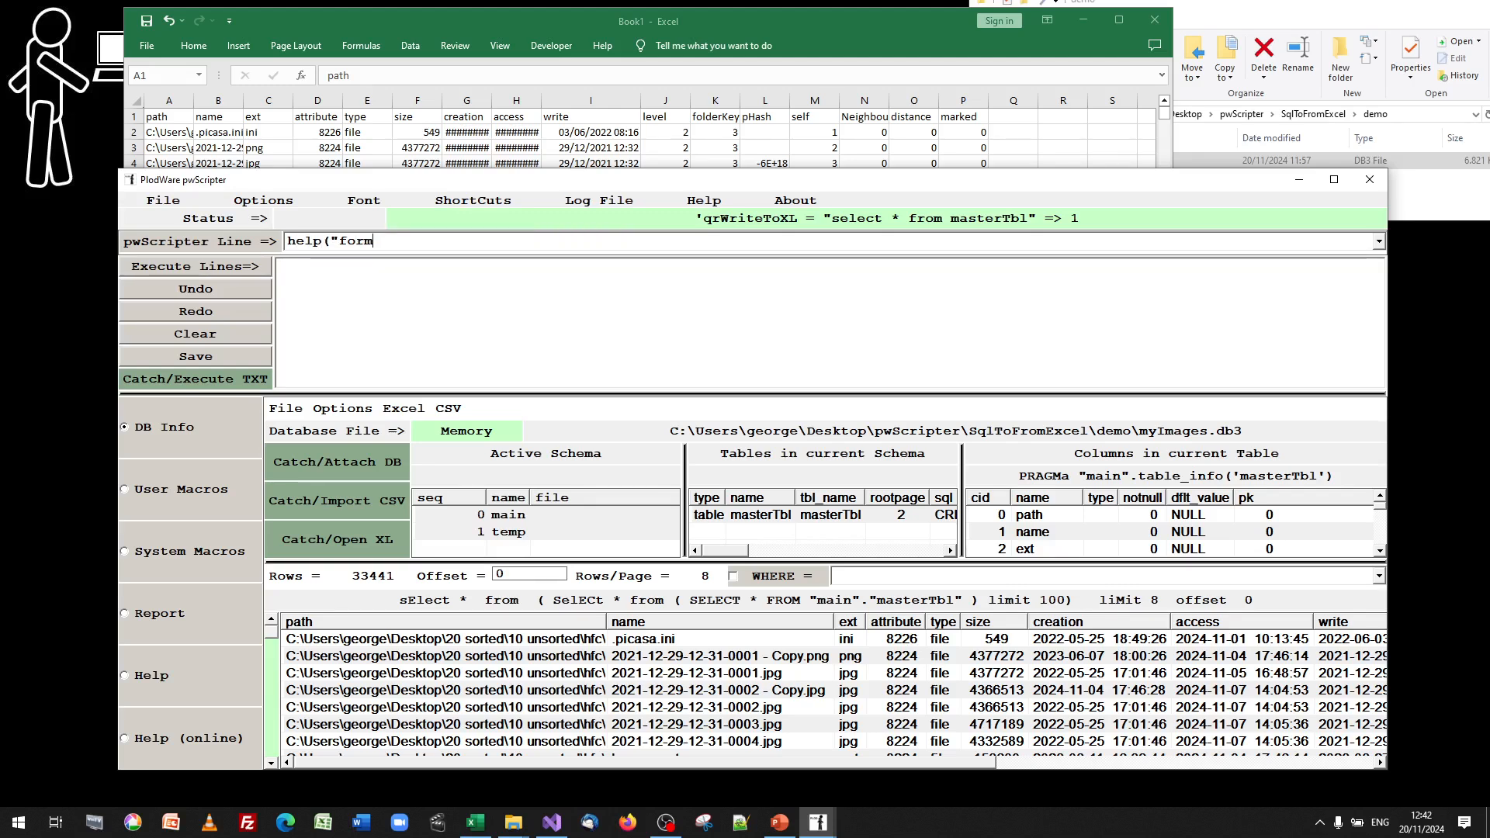
text(a)
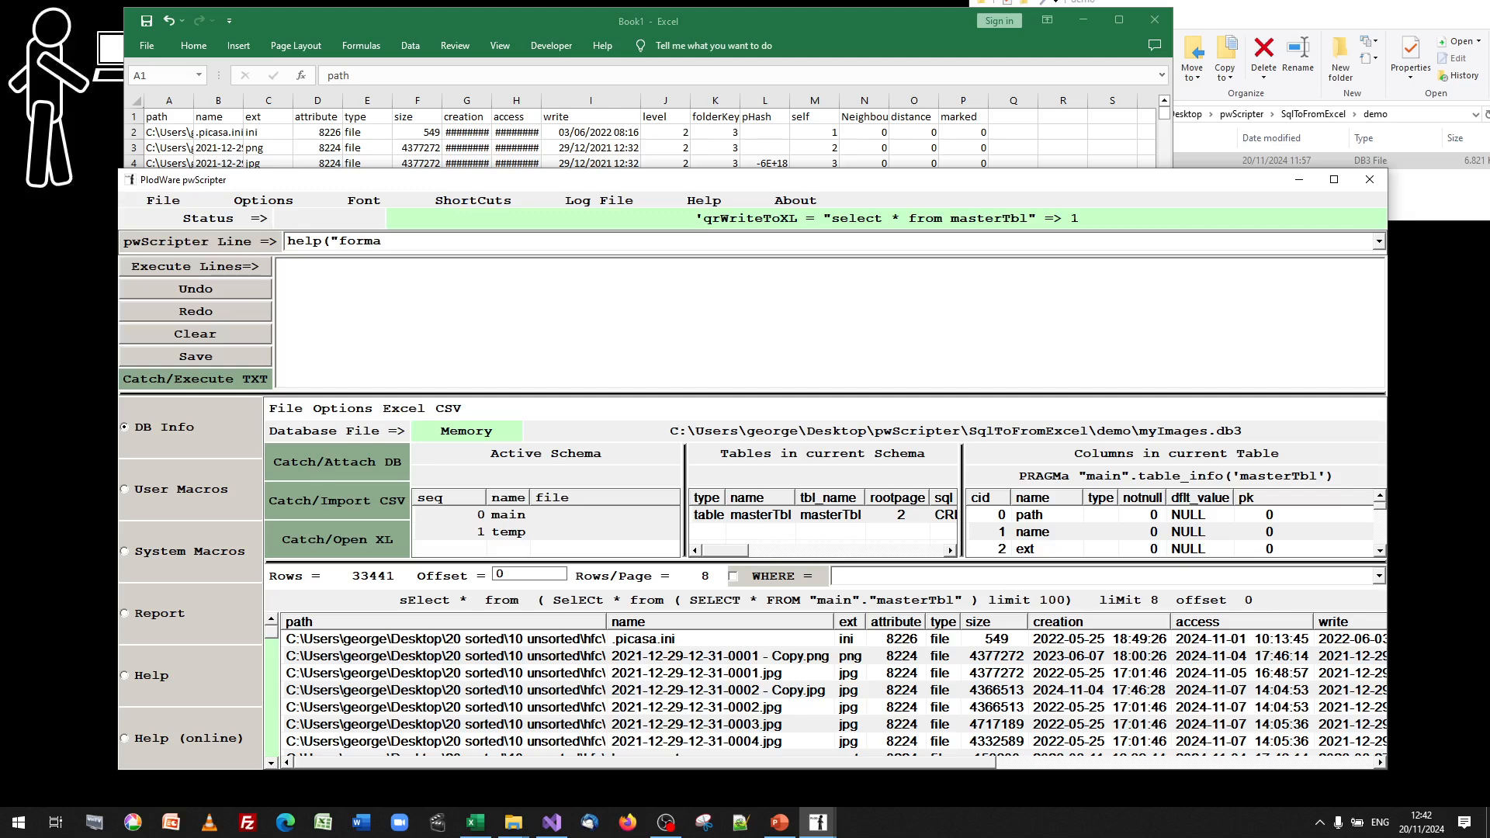
text("))
key(Return)
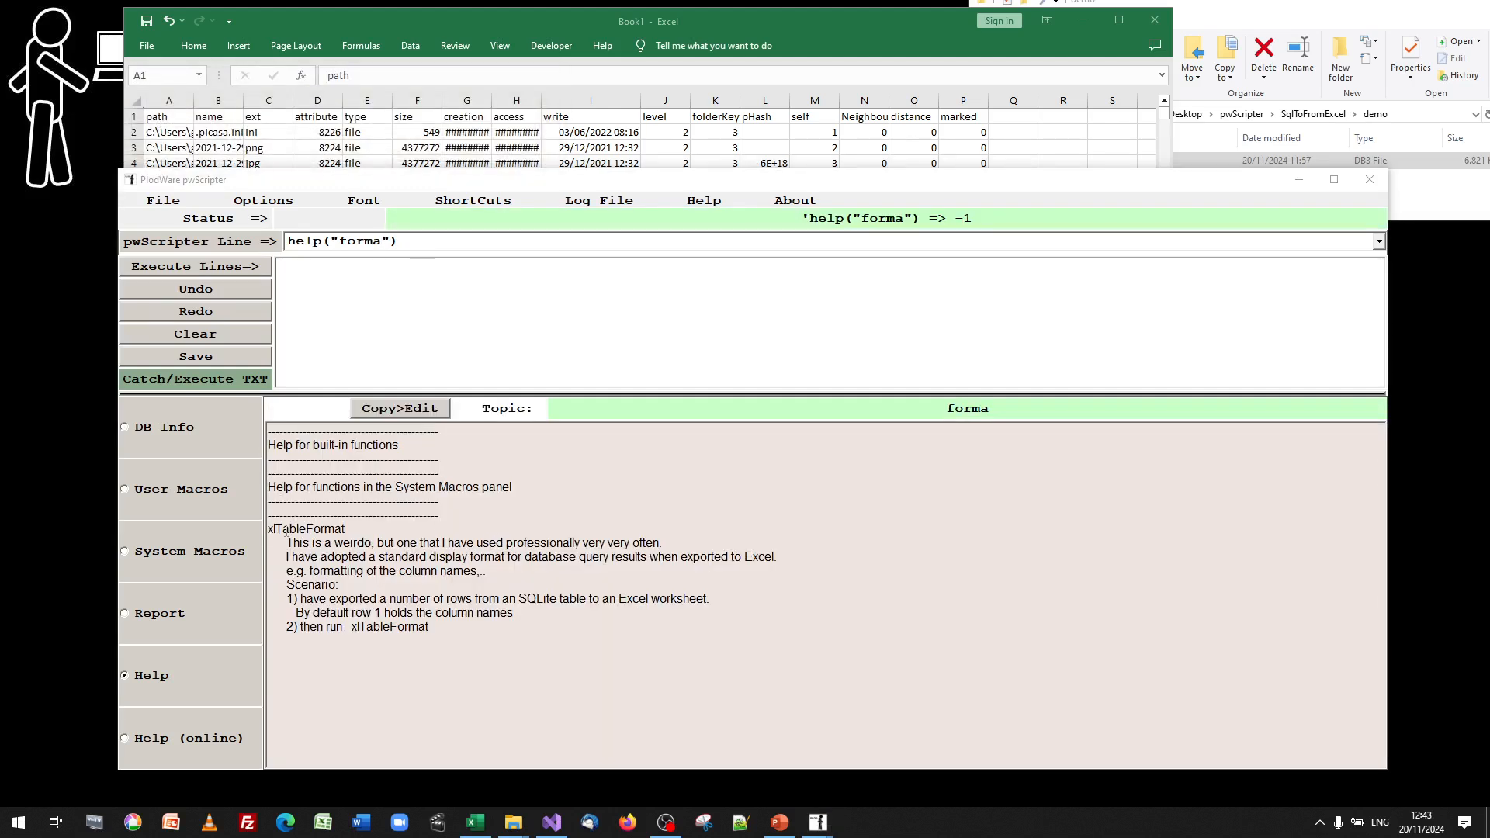
- Copy the function name xlTableFormat from the help text and run xlTableFormat() on the exported worksheet
double_click(287, 533)
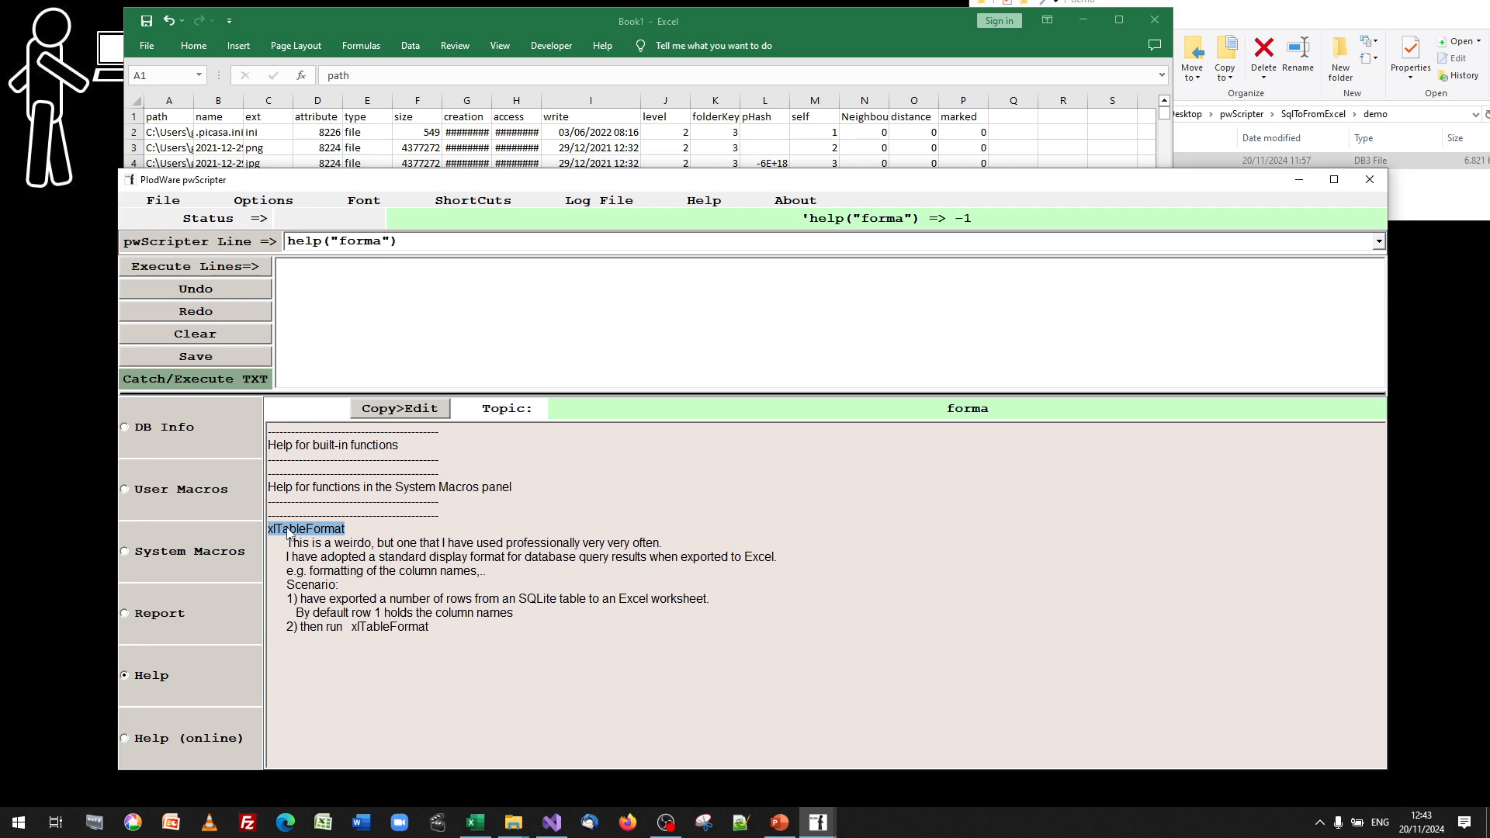
key(ctrl+c)
triple_click(426, 240)
key(ctrl+v)
text(()
click(246, 247)
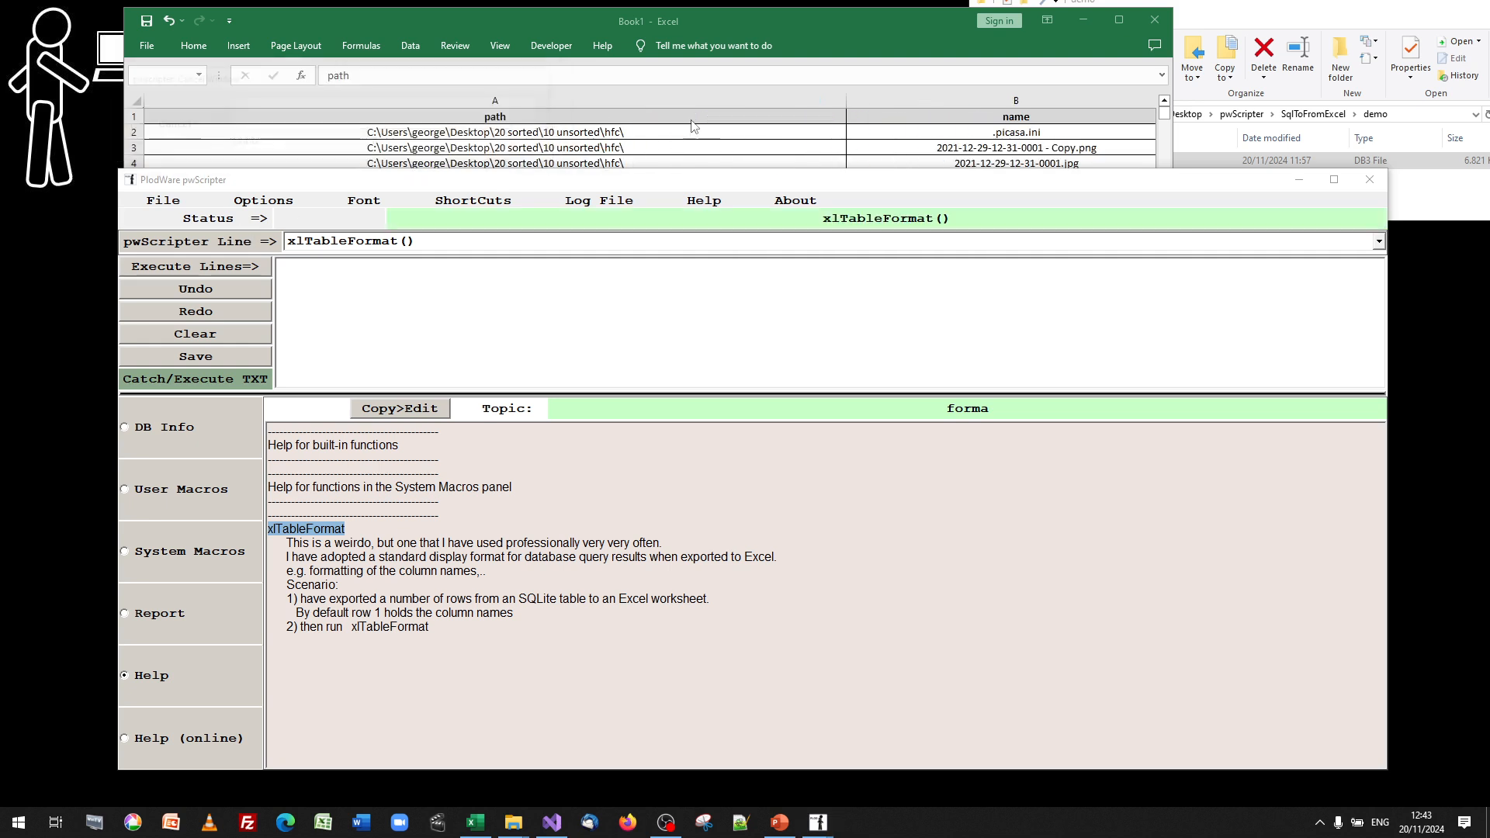
- Switch to Excel, enlarge the workbook window, and examine the formatted table across all its columns
click(757, 20)
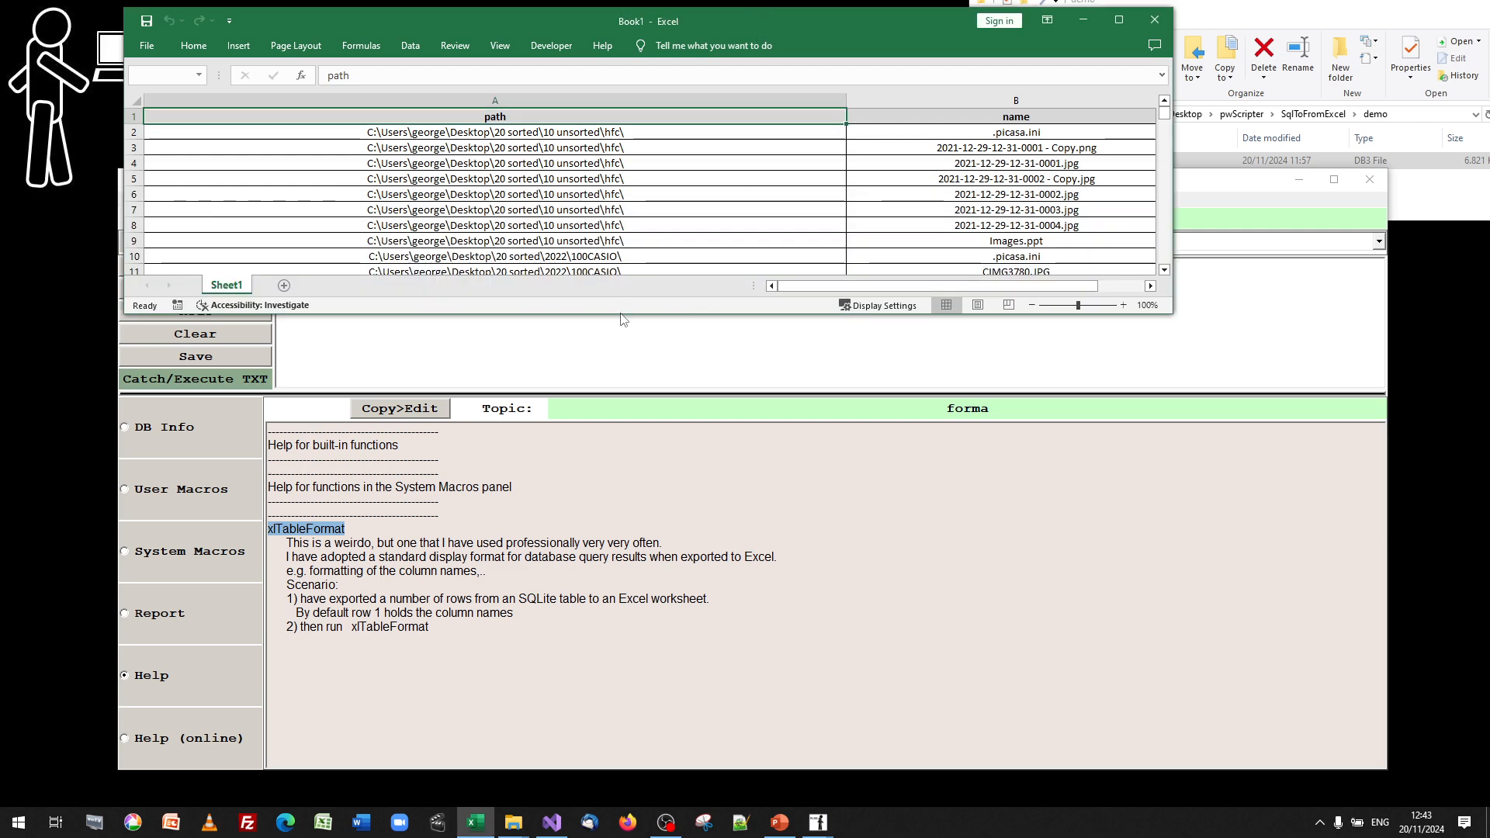
drag(616, 316, 617, 475)
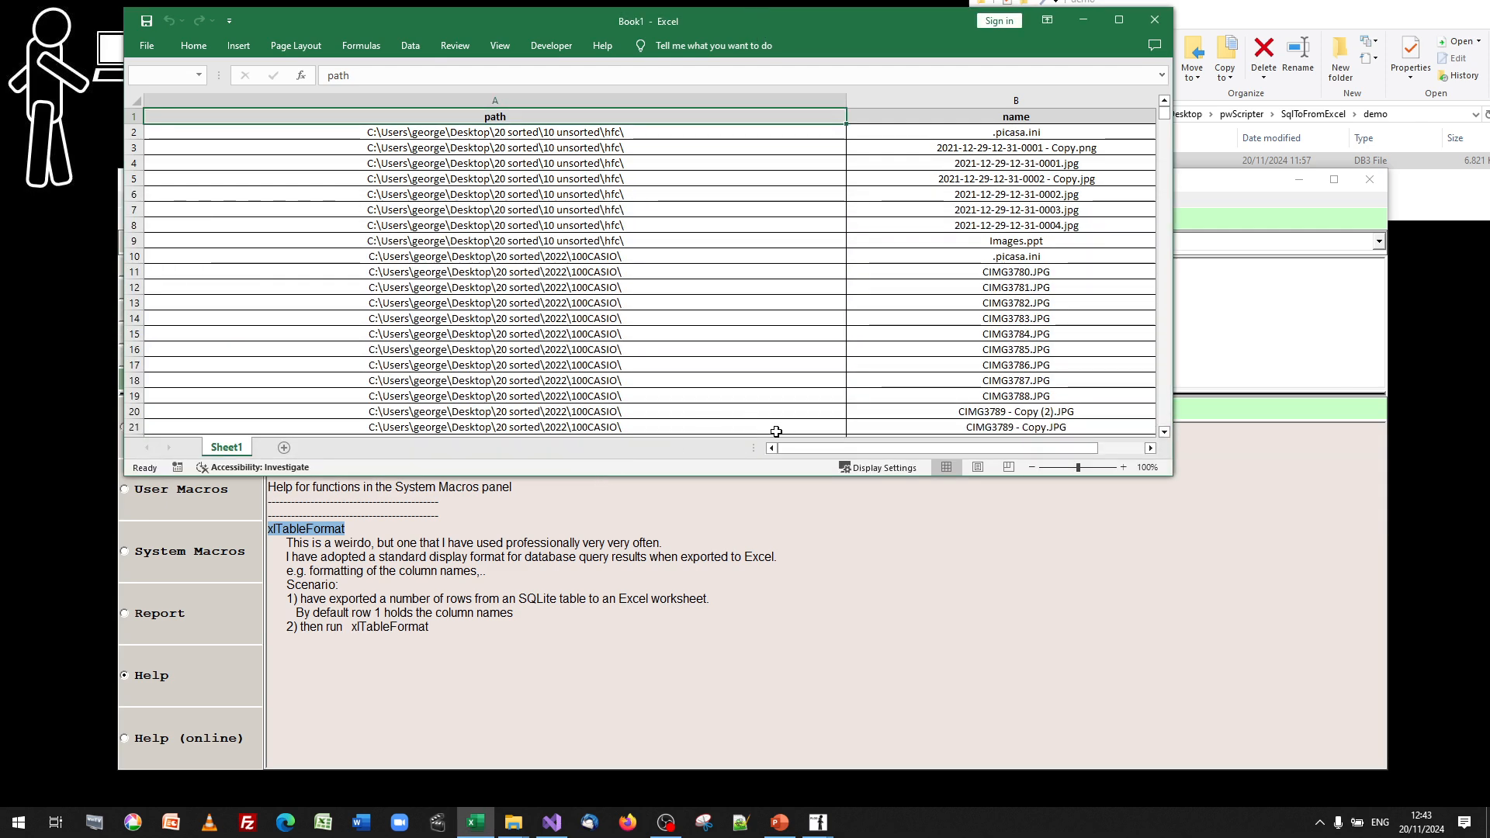
drag(784, 449, 898, 446)
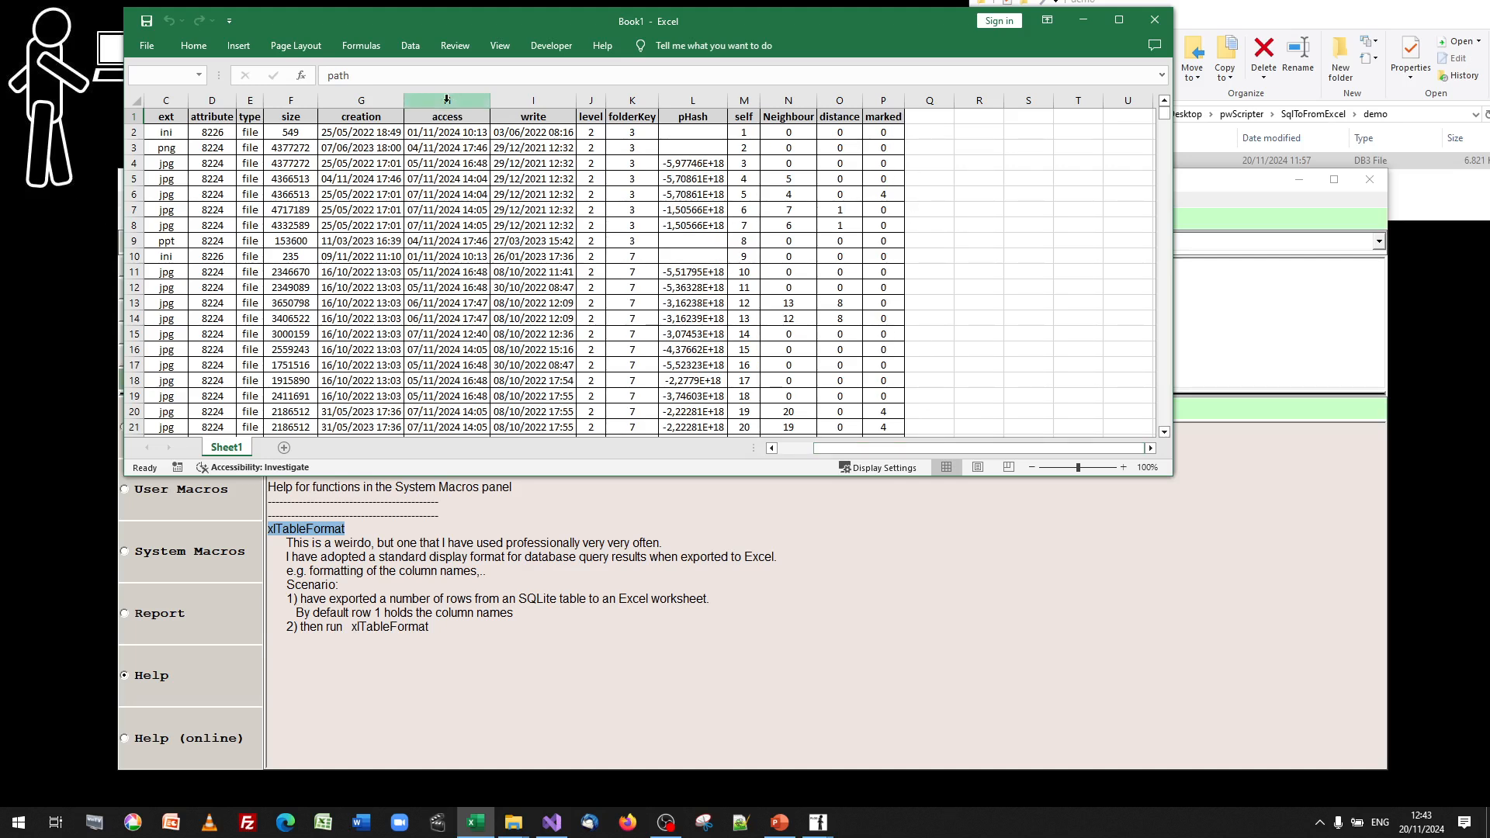
drag(823, 447, 785, 448)
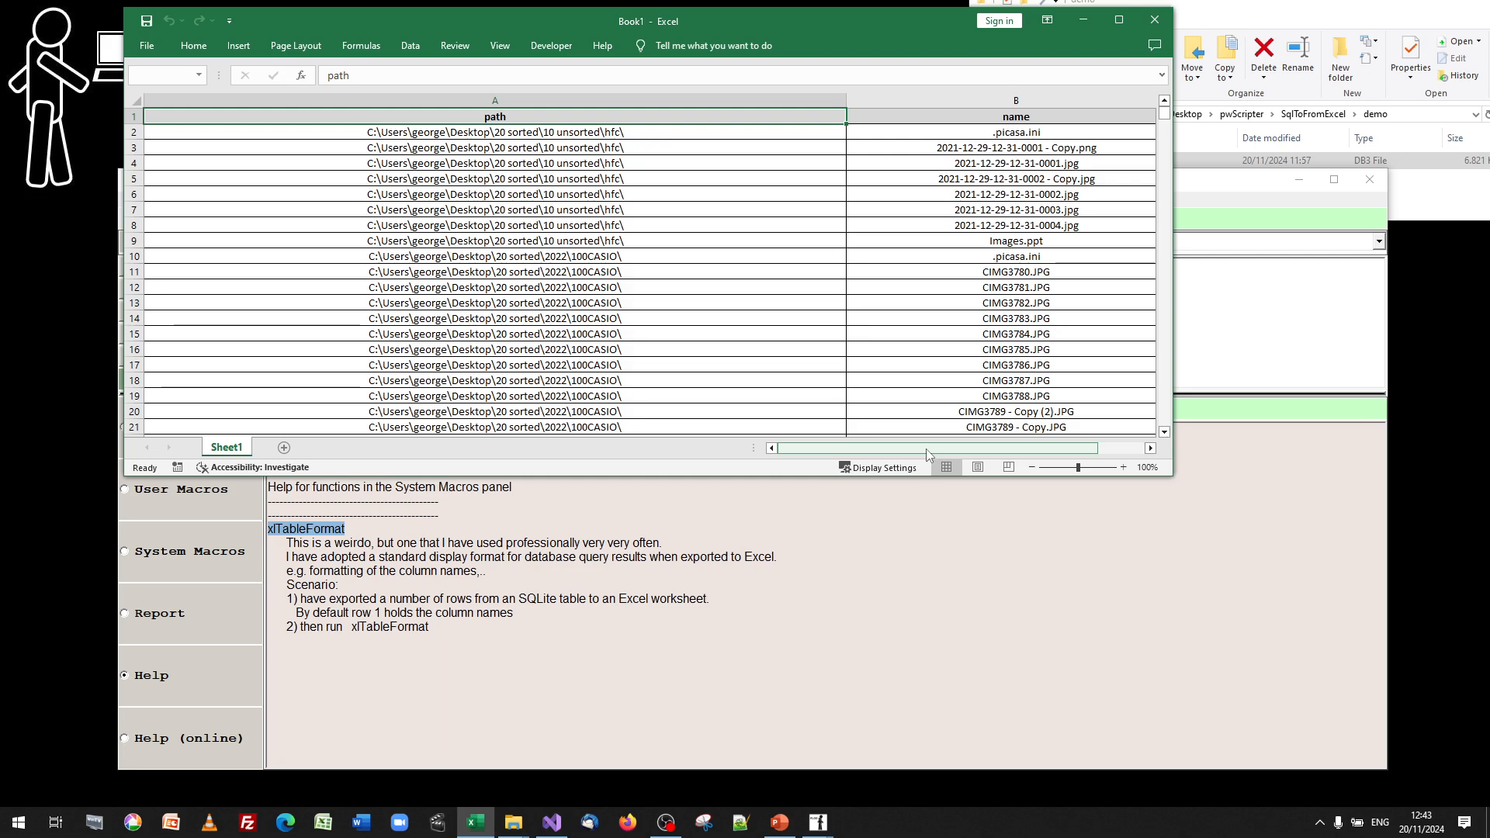
drag(925, 449, 951, 449)
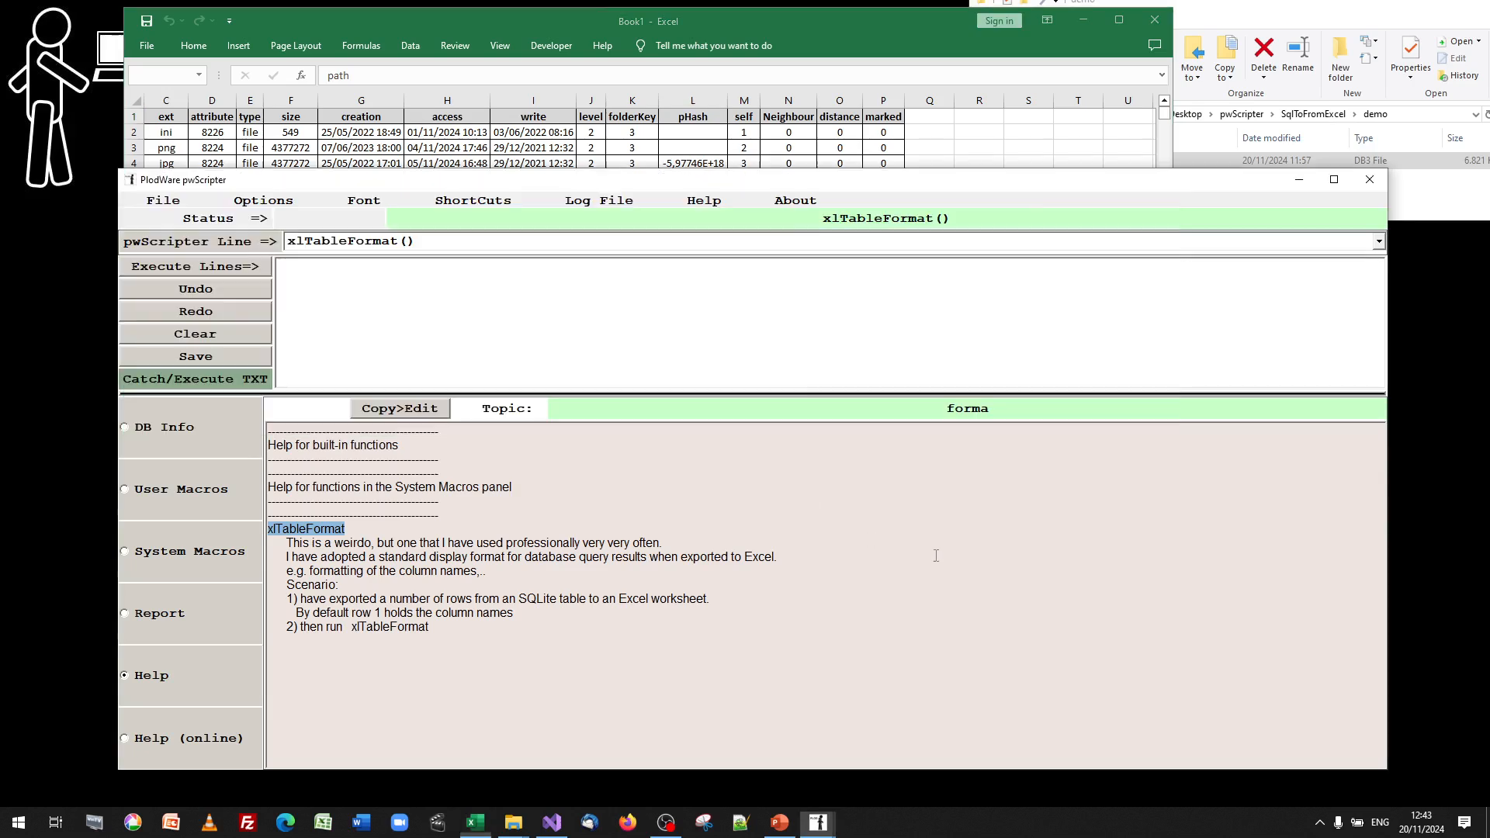
- Return to pwScripter's DB Info view and examine the last columns of the masterTbl rows
key(alt+Tab)
click(187, 437)
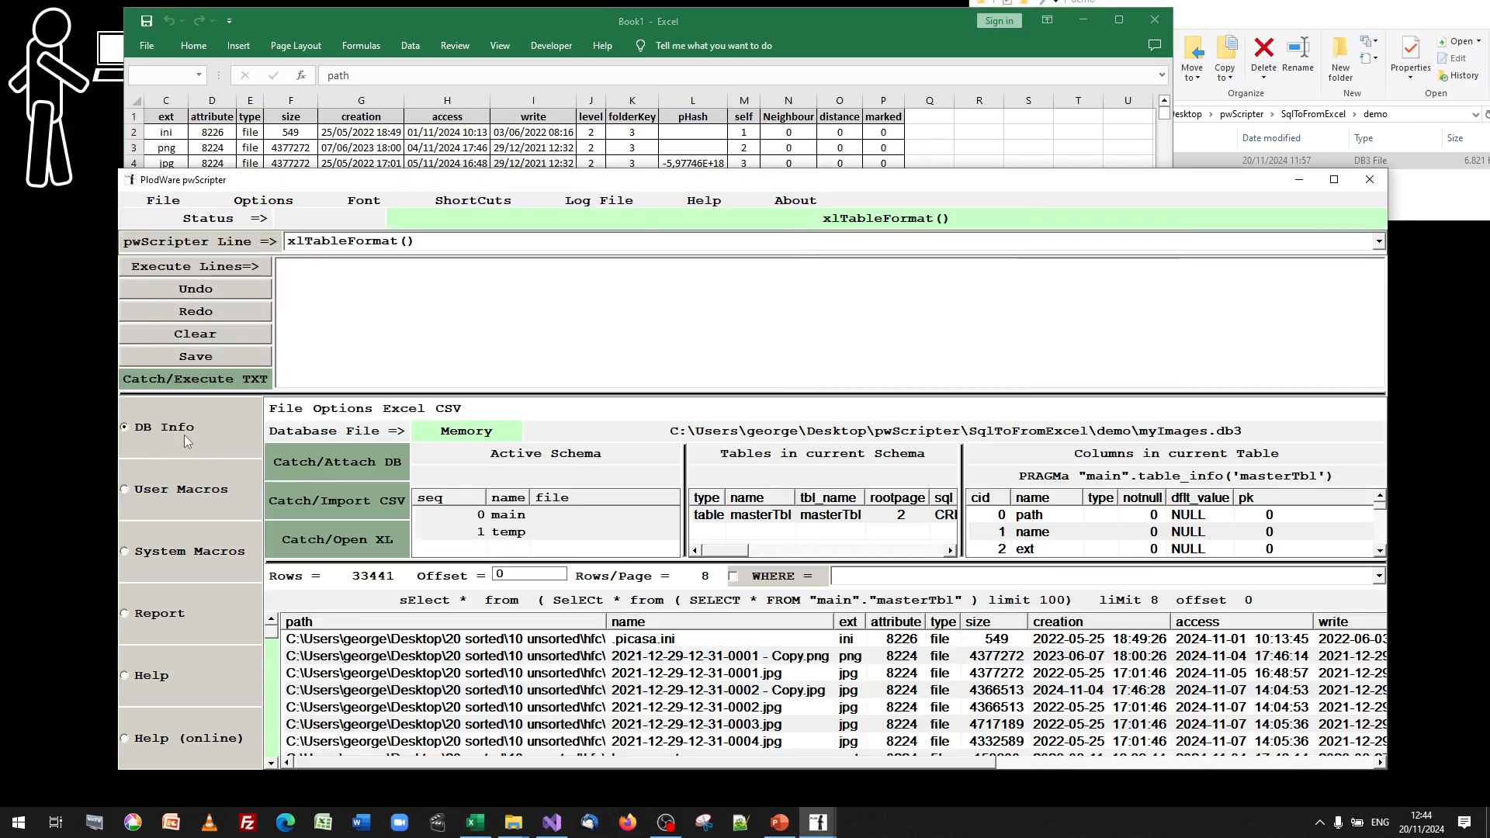
click(1281, 764)
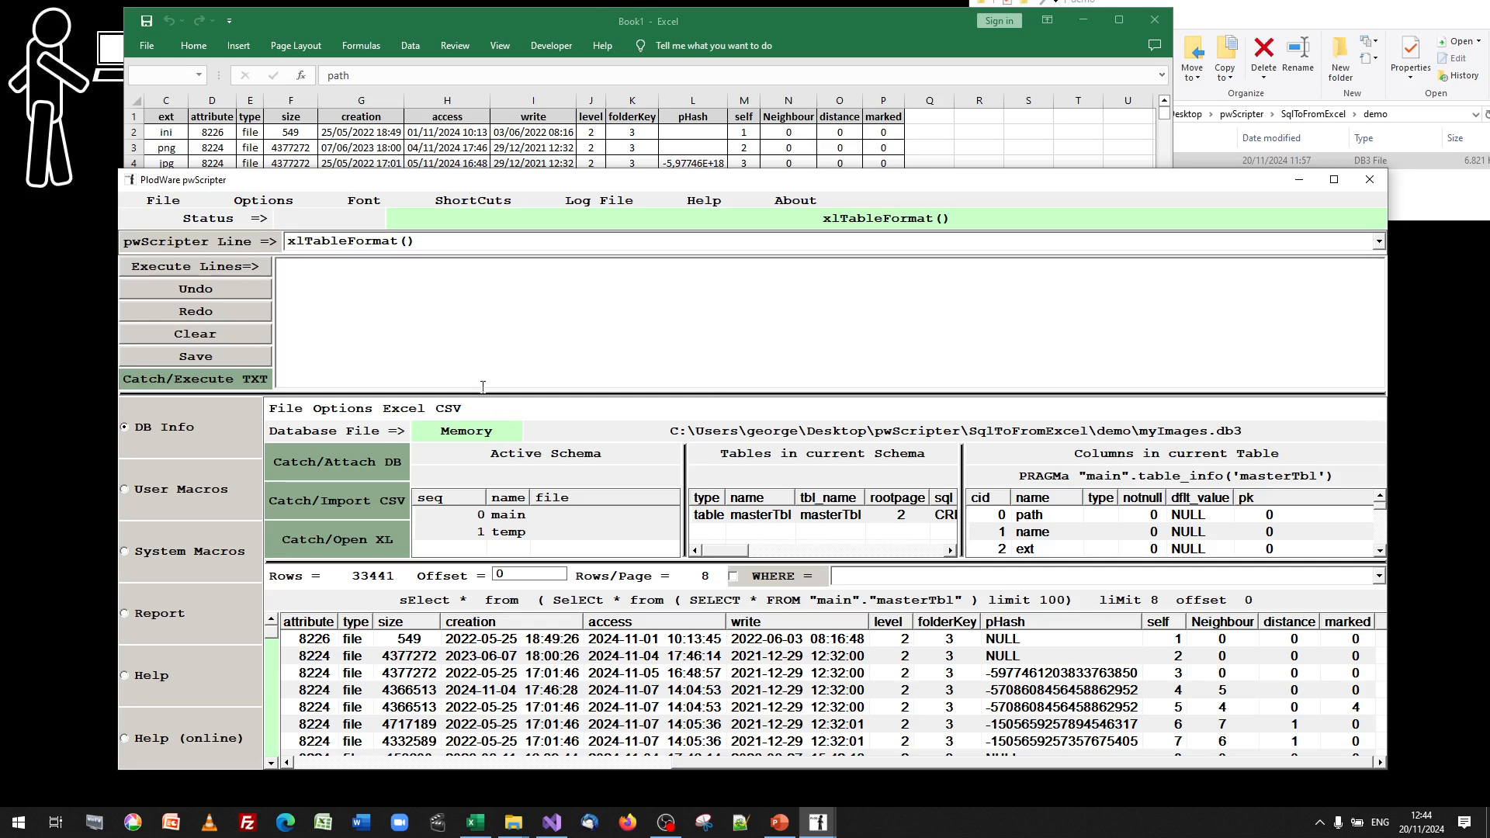
- Replace the script line with the start of a query selecting all columns plus '''' || phash
click(453, 244)
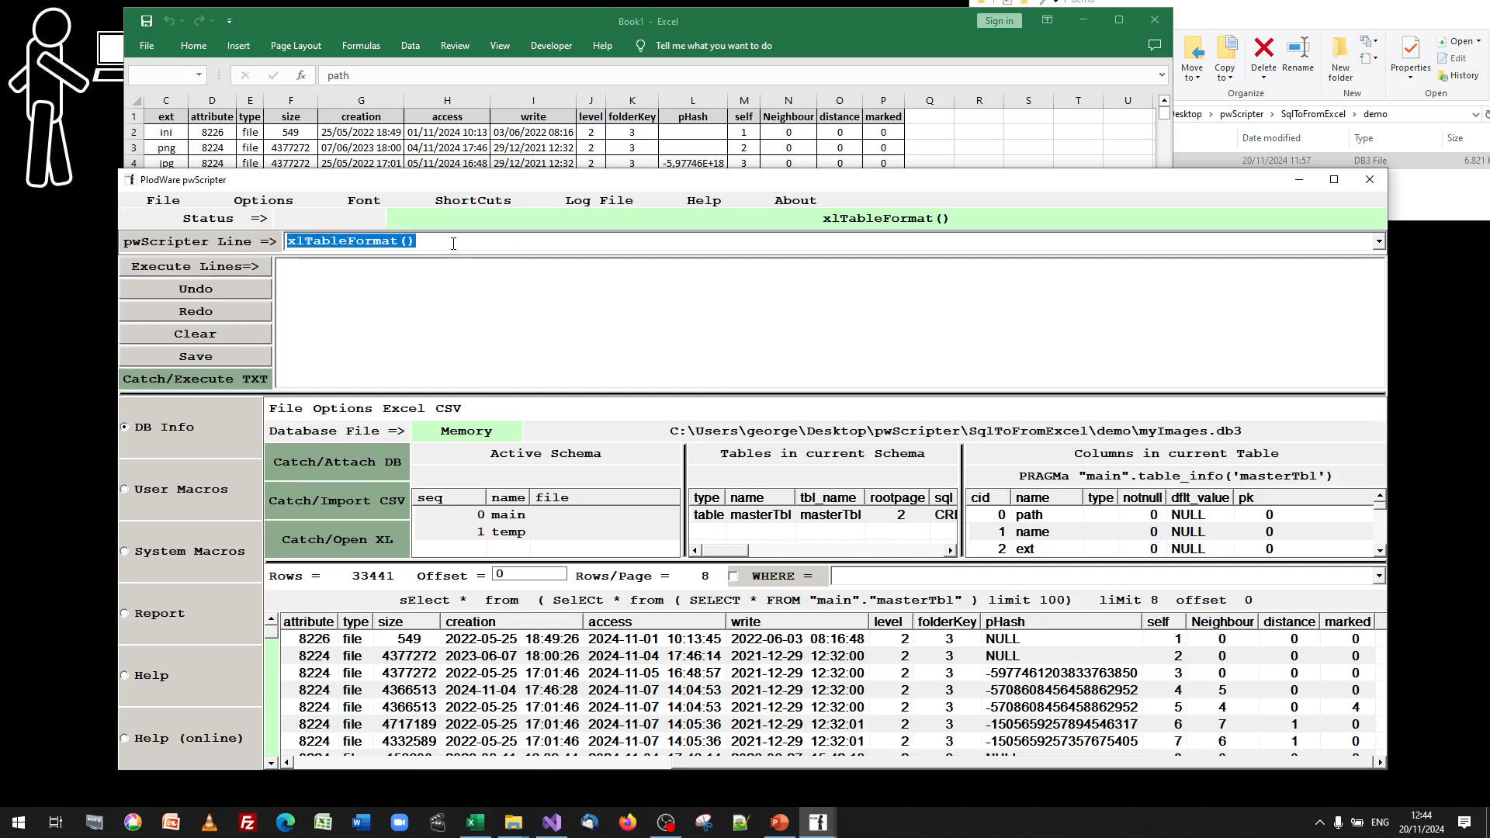
text(se)
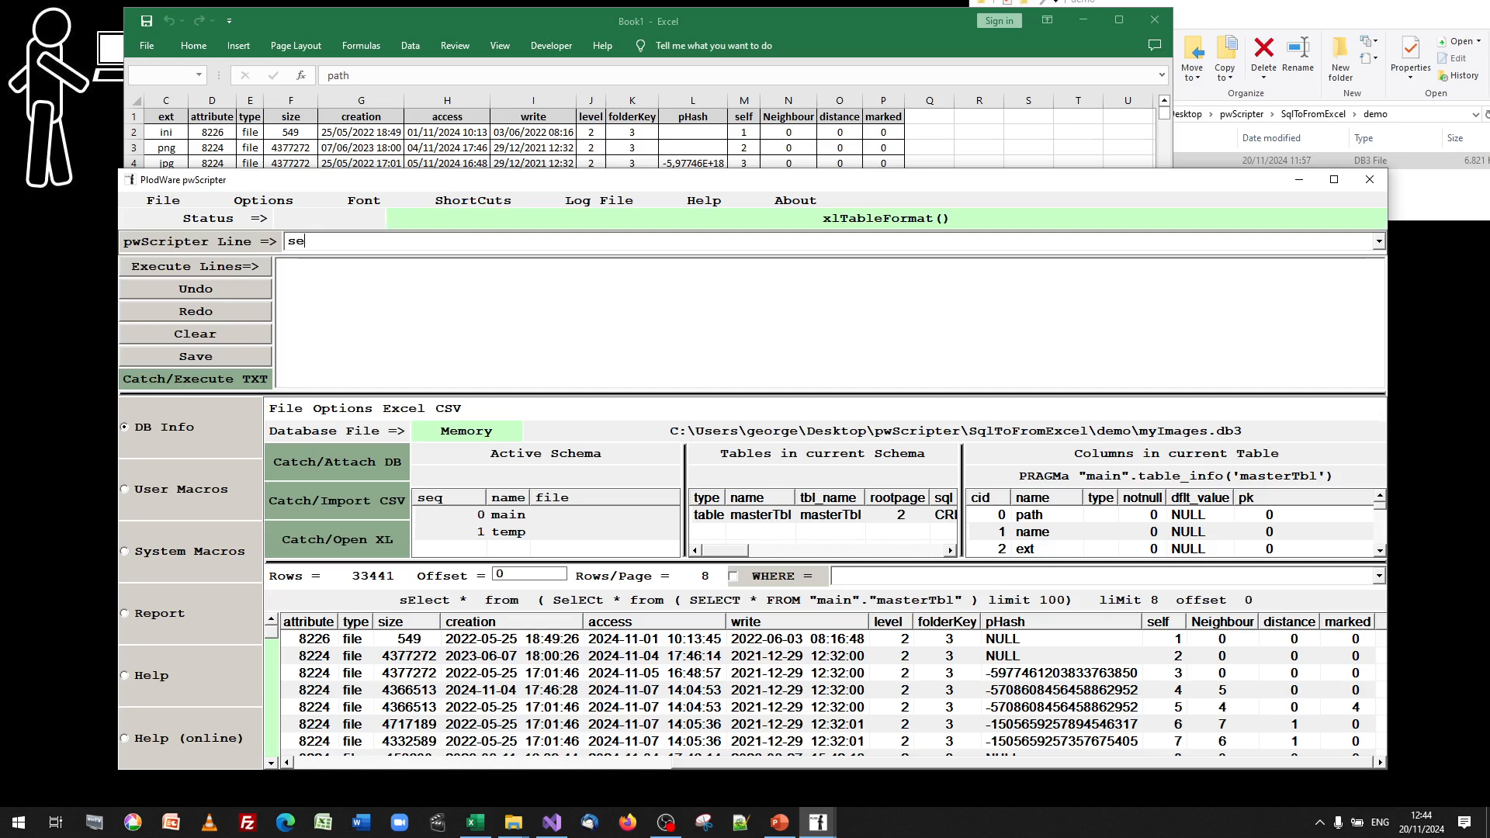
text(lect * , )
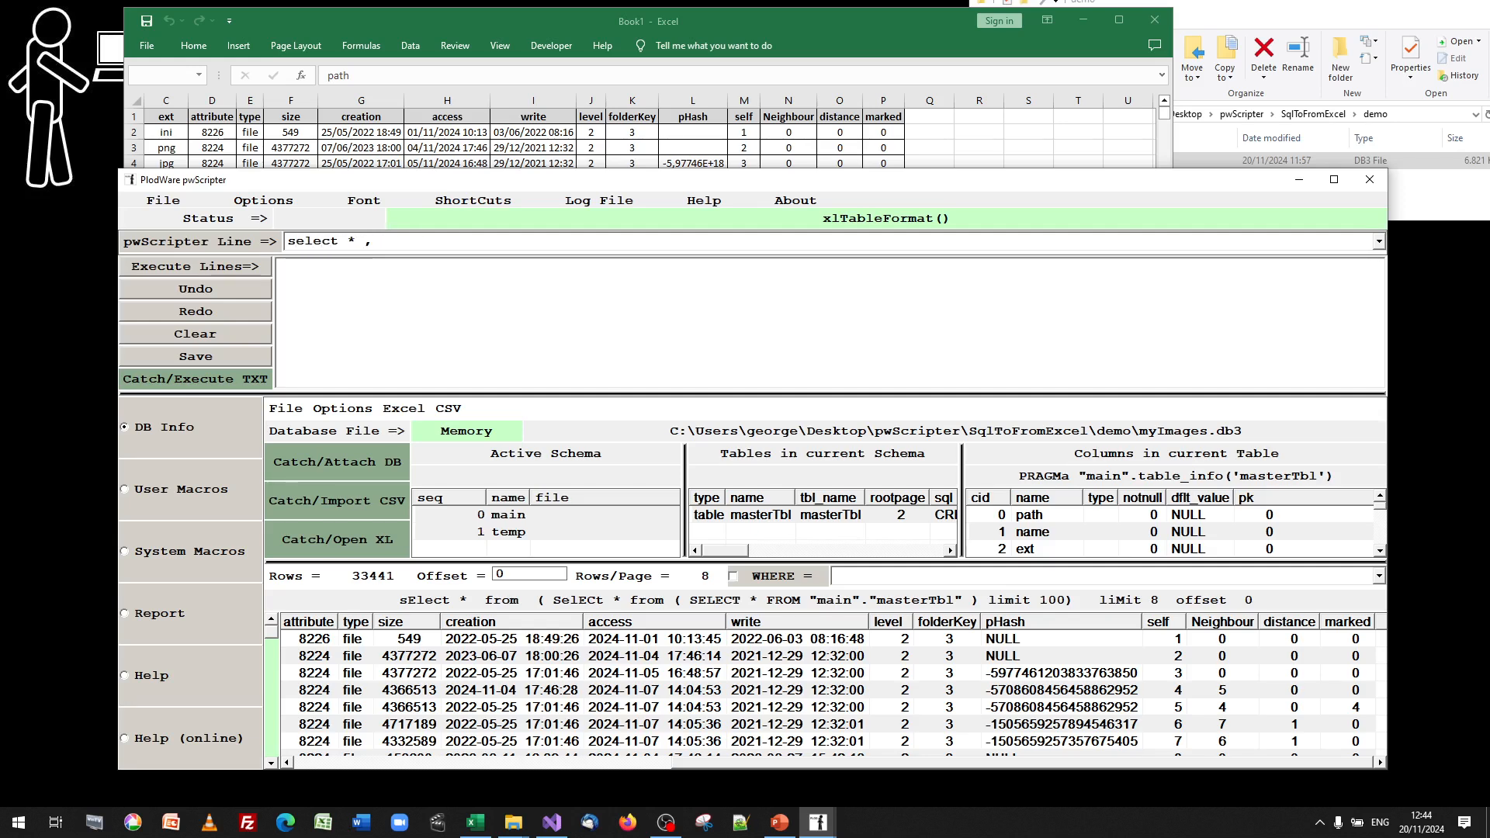
text('''')
key(BackSpace)
key(BackSpace)
text(''' ||)
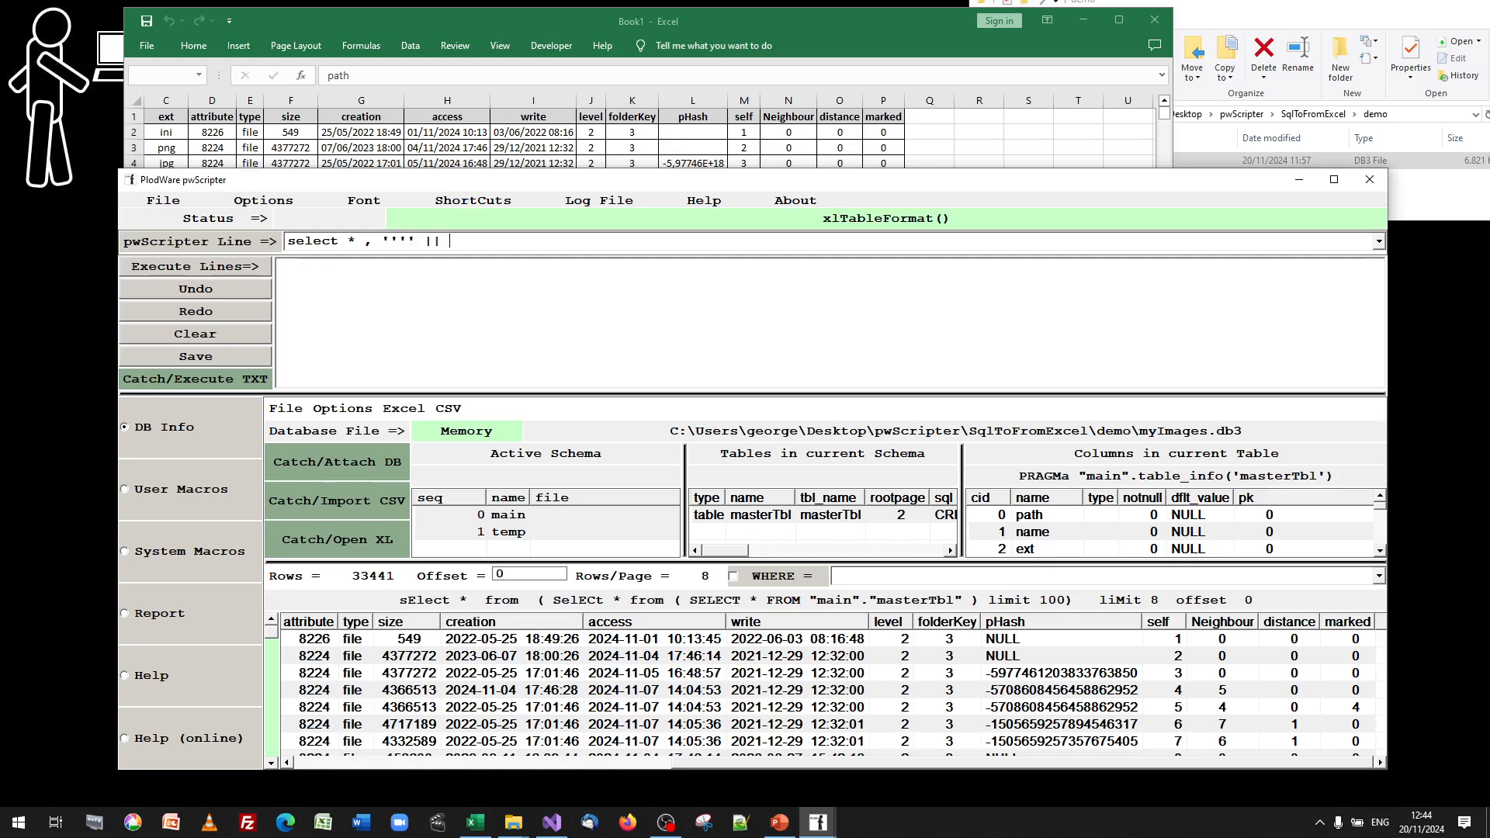
text( phash)
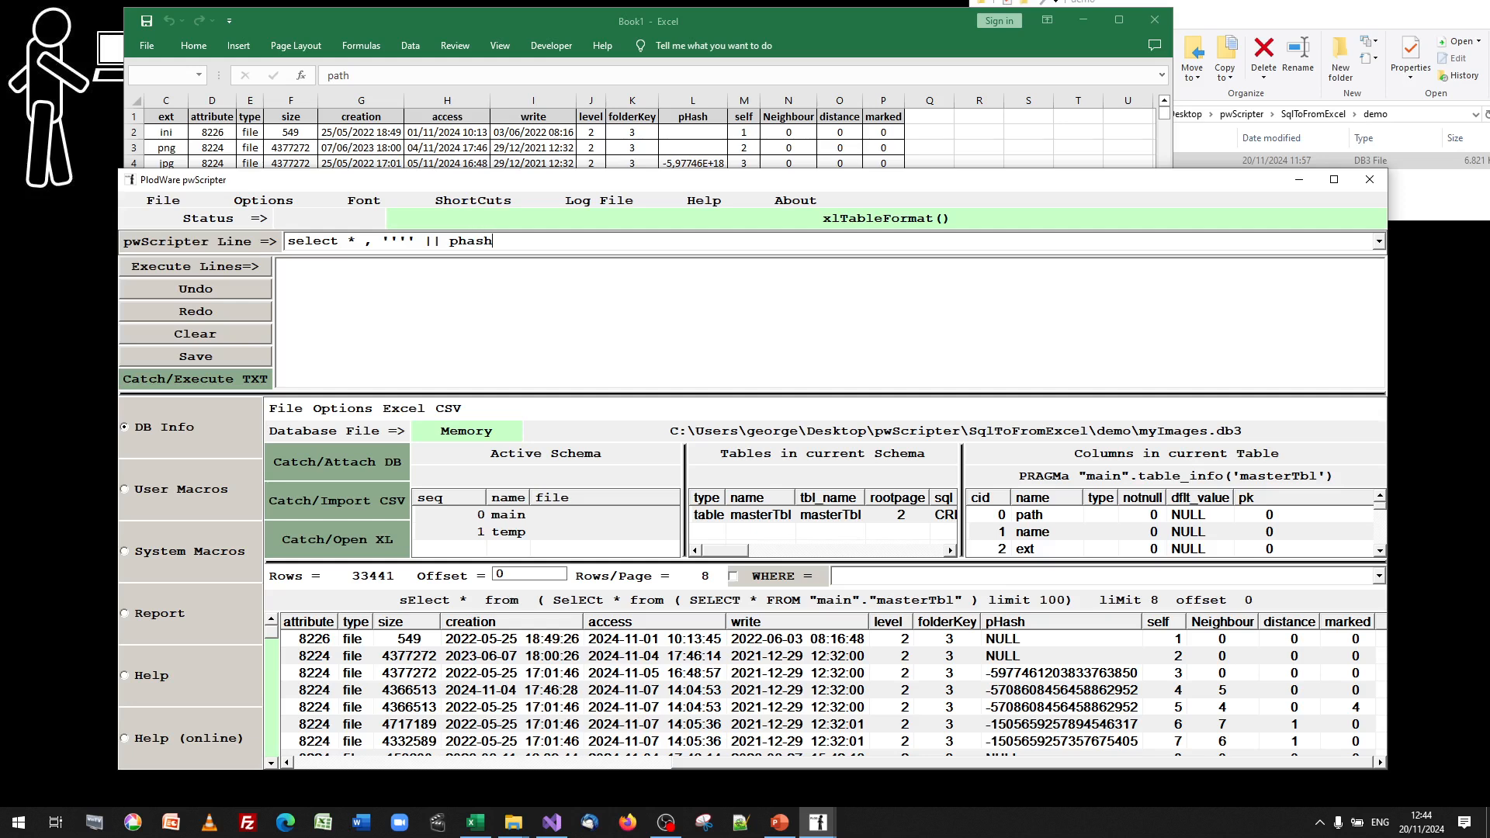
- Complete the query by aliasing the added column as pHashText and selecting from masterTbl
text( as)
text( pHash)
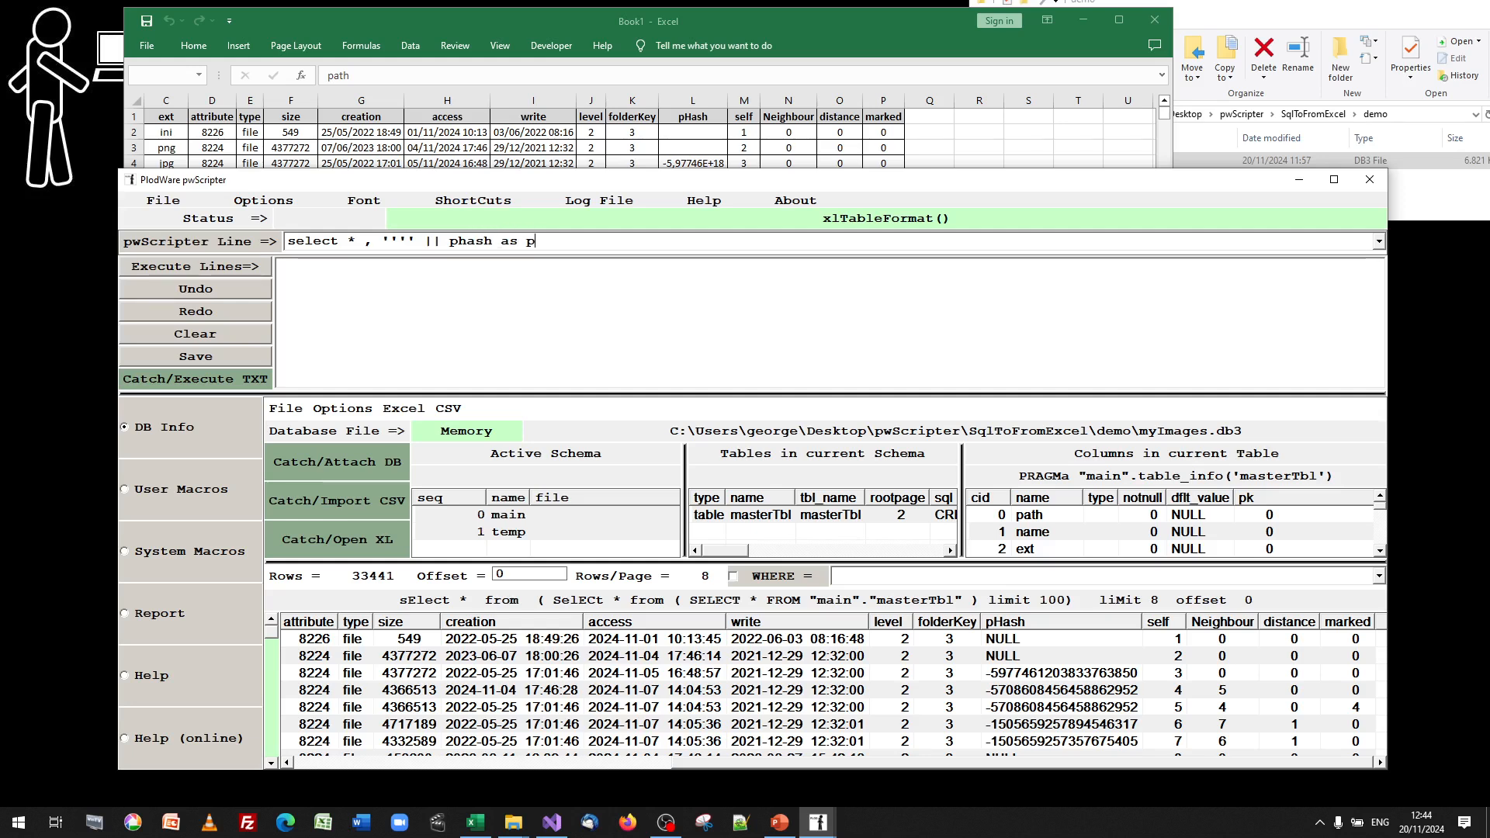
text(hText)
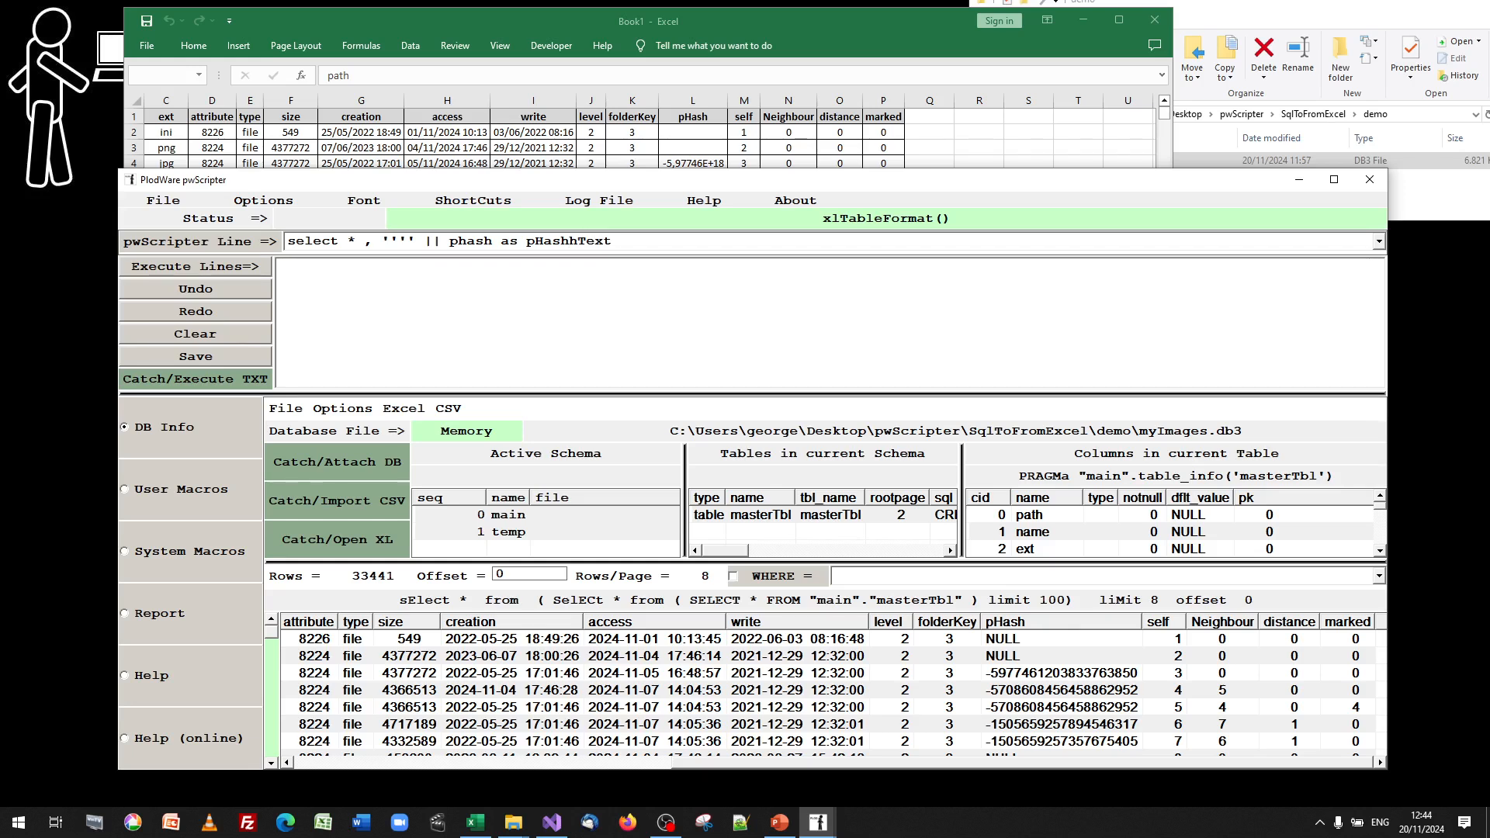
key(BackSpace)
key(BackSpace)
key(BackSpace)
key(BackSpace)
key(BackSpace)
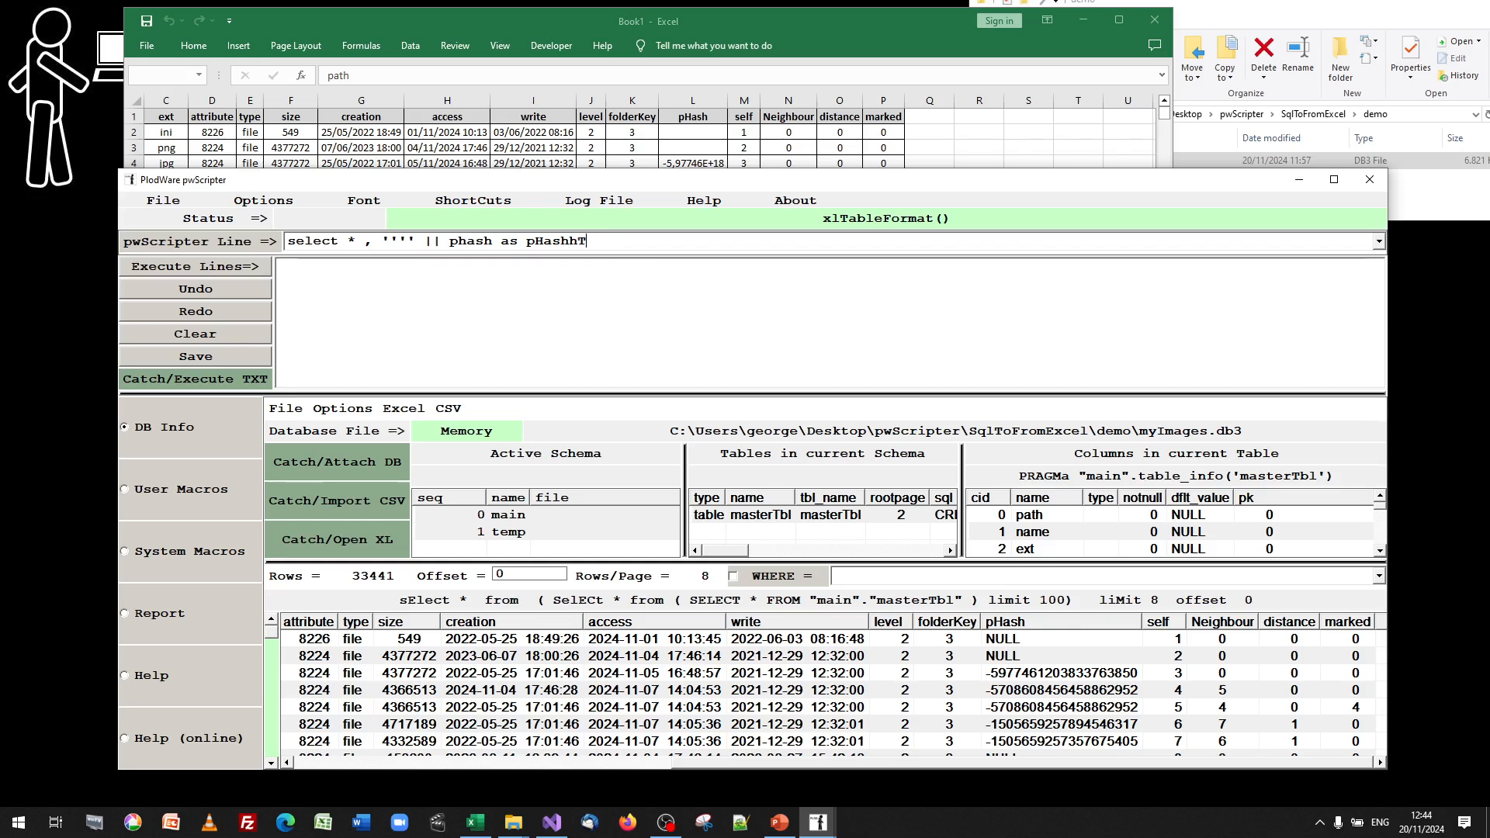
text(Text)
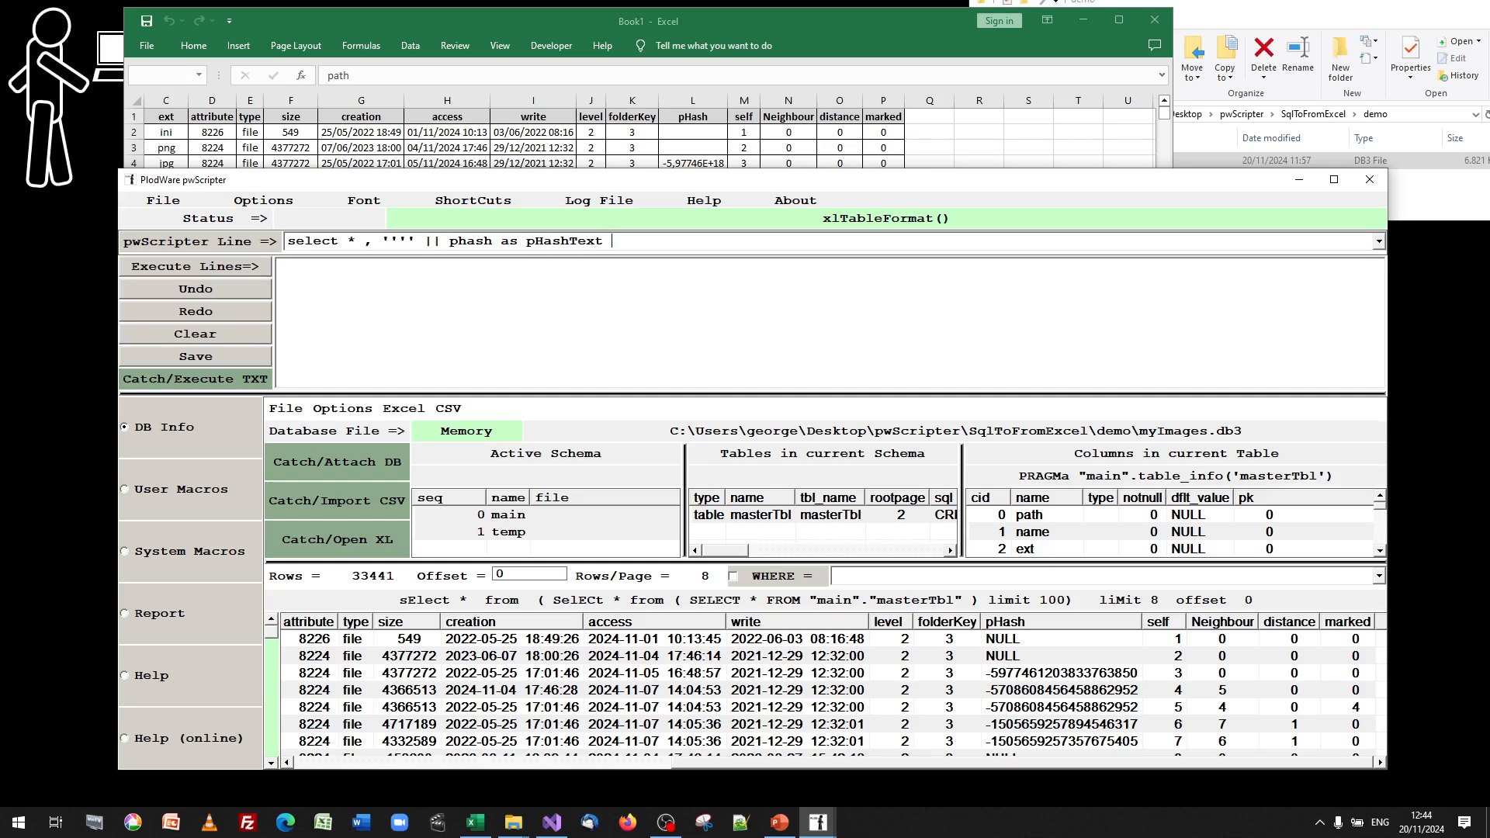
text( from masterTbl)
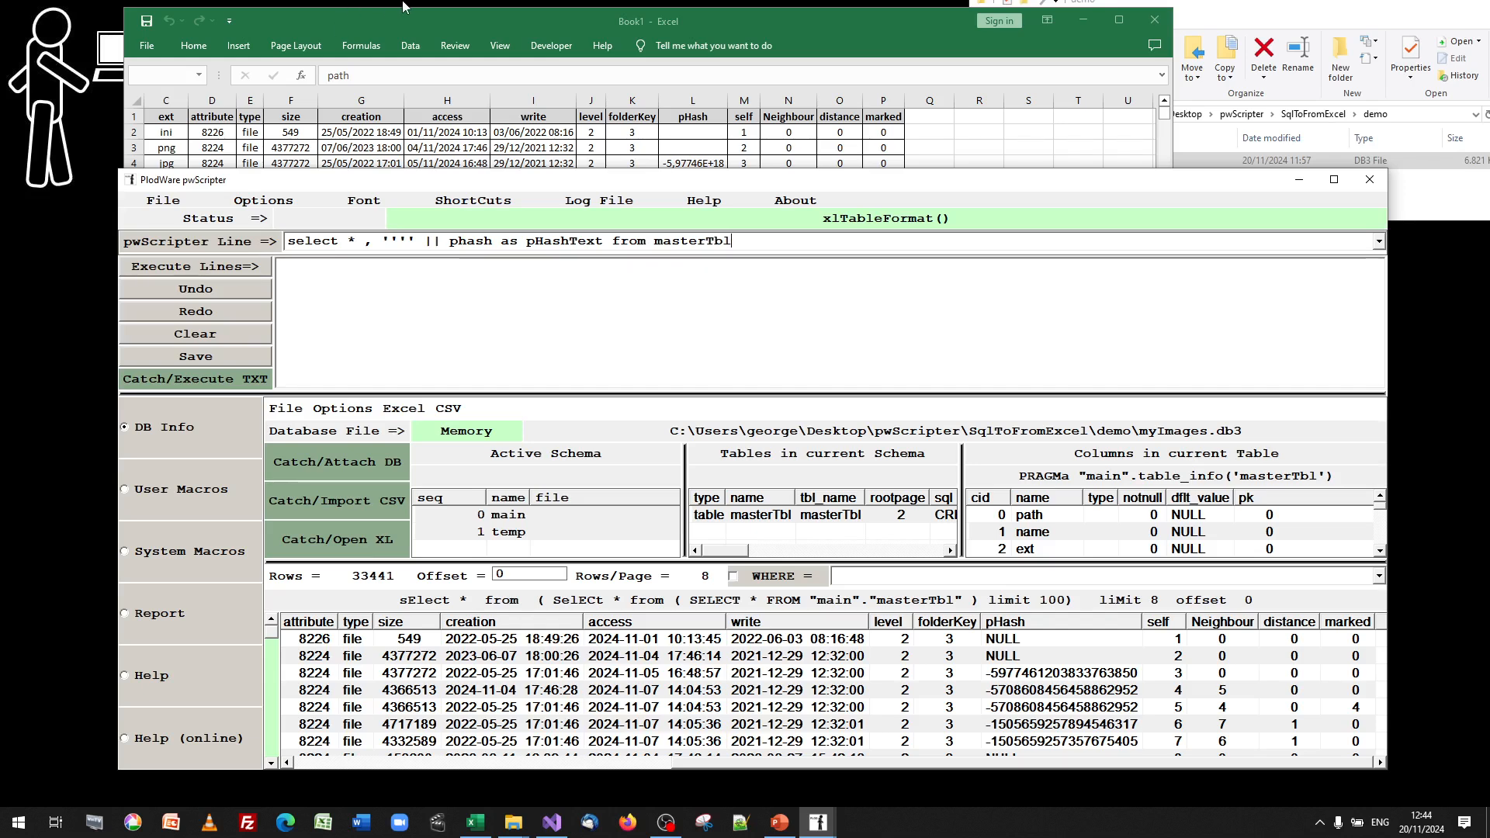
- Switch to Excel, add a new worksheet to Book1, and return to pwScripter
click(431, 28)
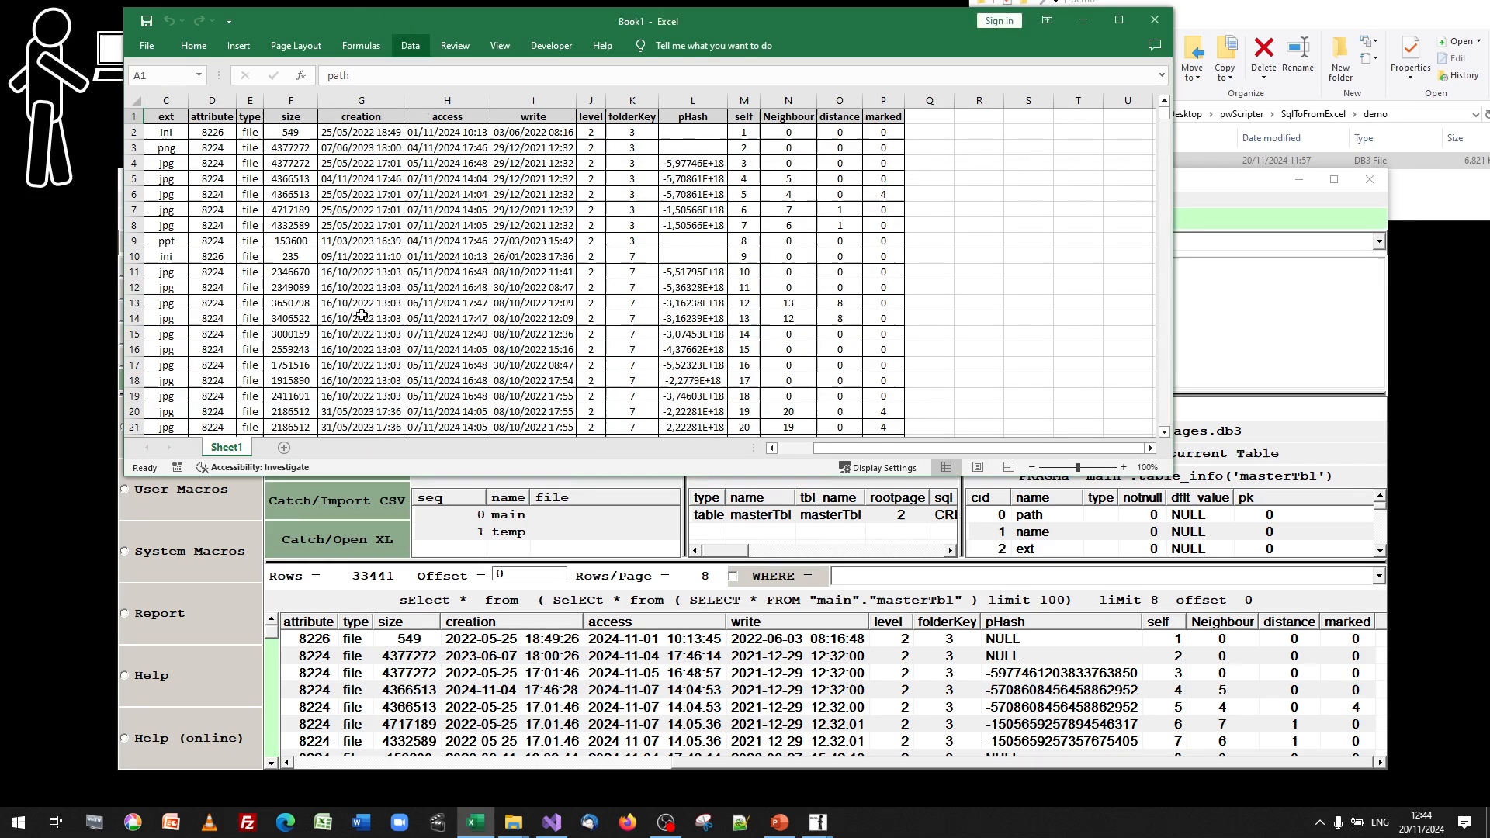
click(285, 449)
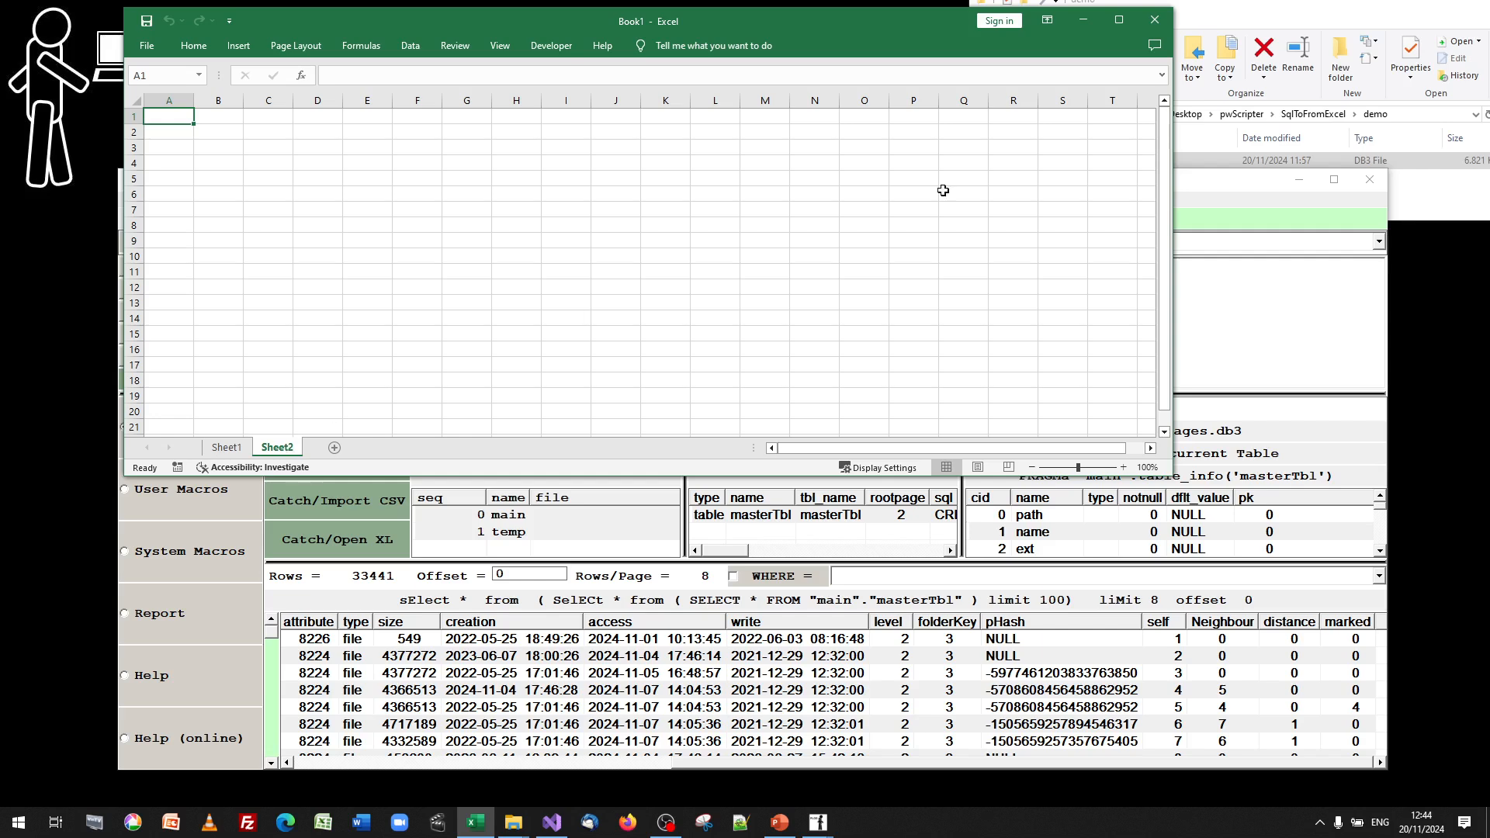
click(1201, 187)
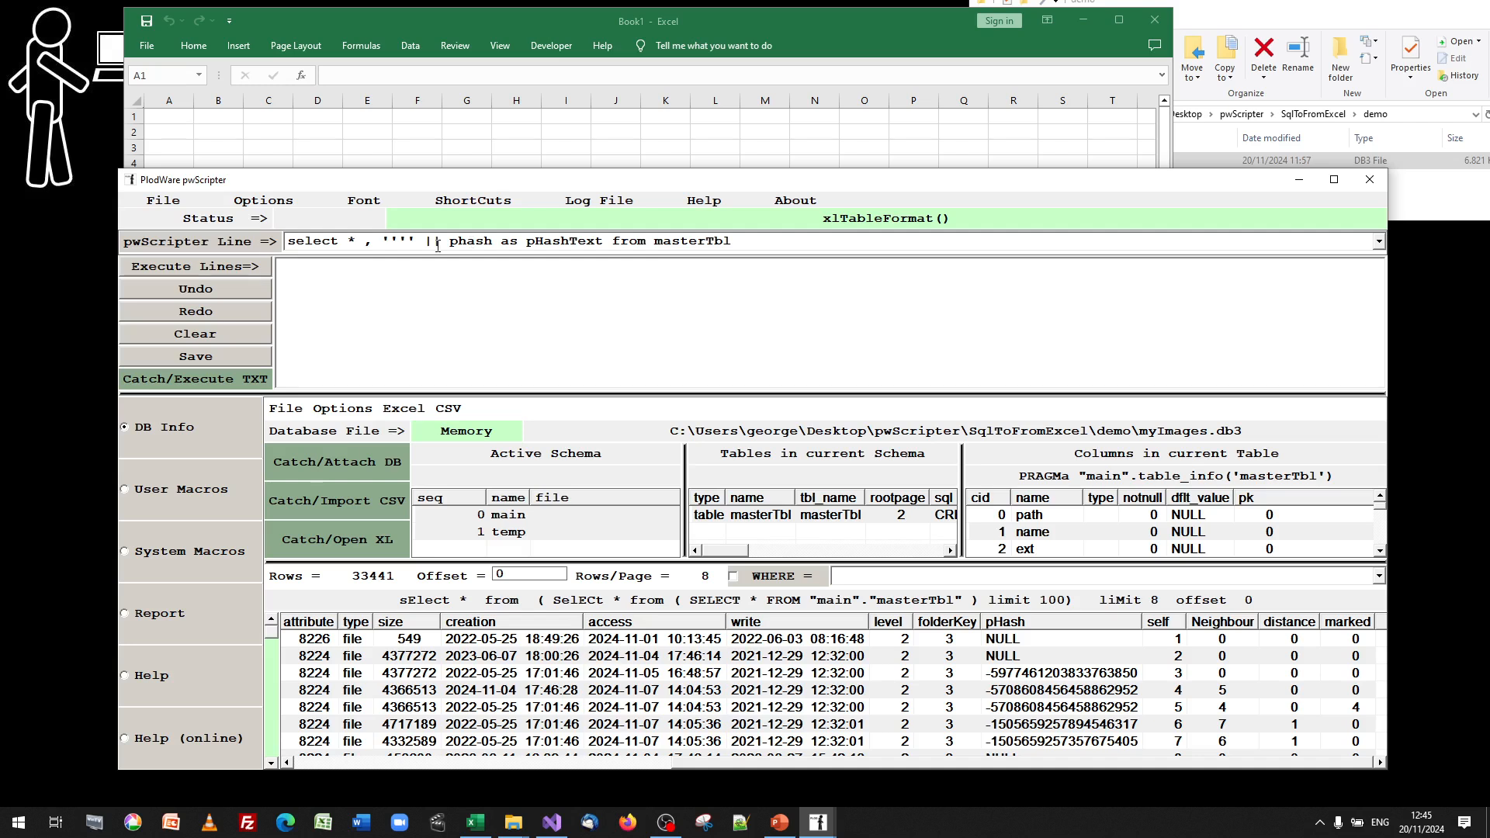
- Write the results of the whole pHashText SQL query to the new Excel worksheet
click(407, 240)
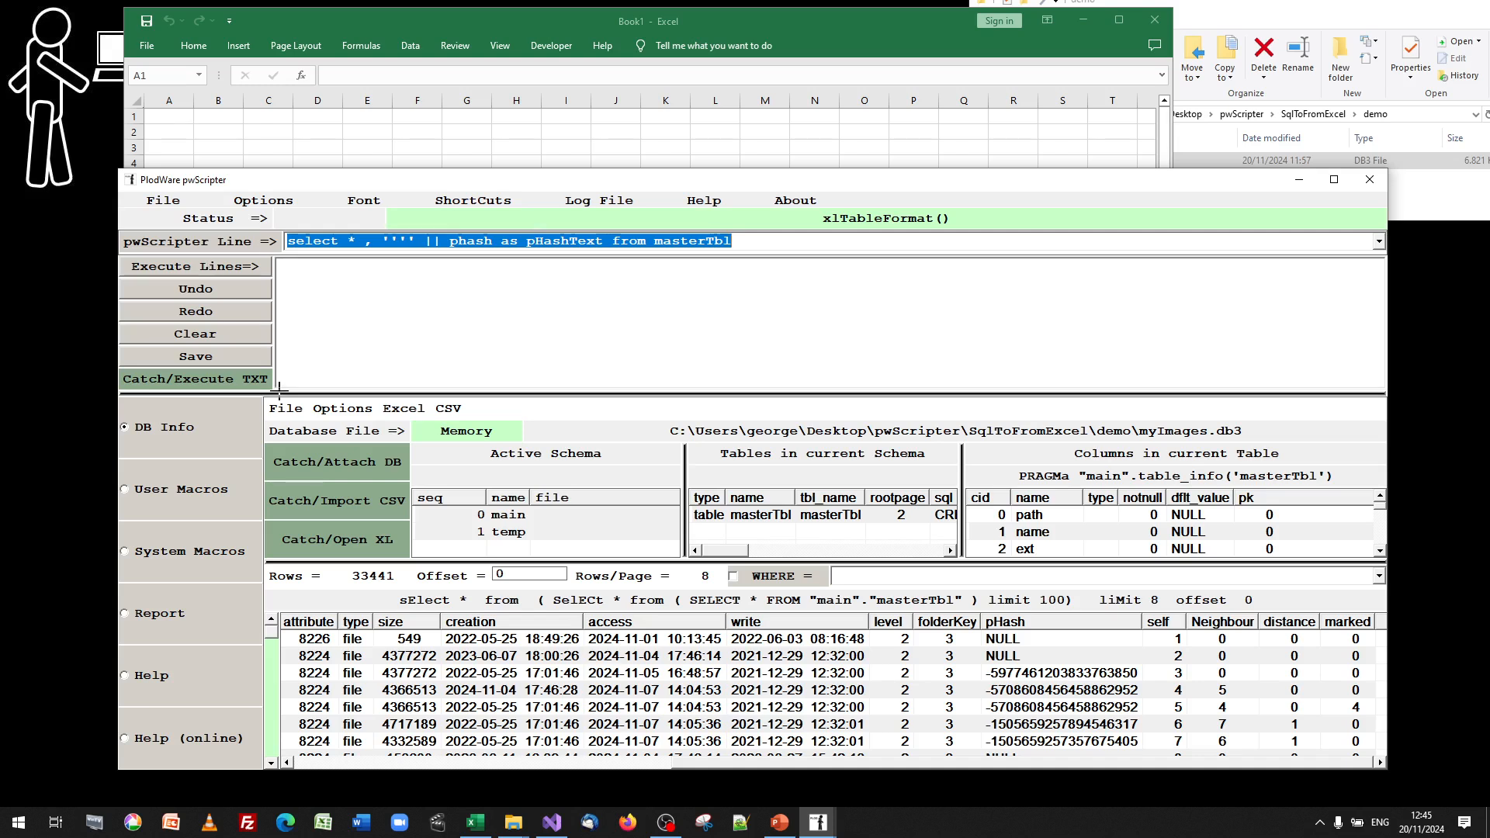
click(404, 409)
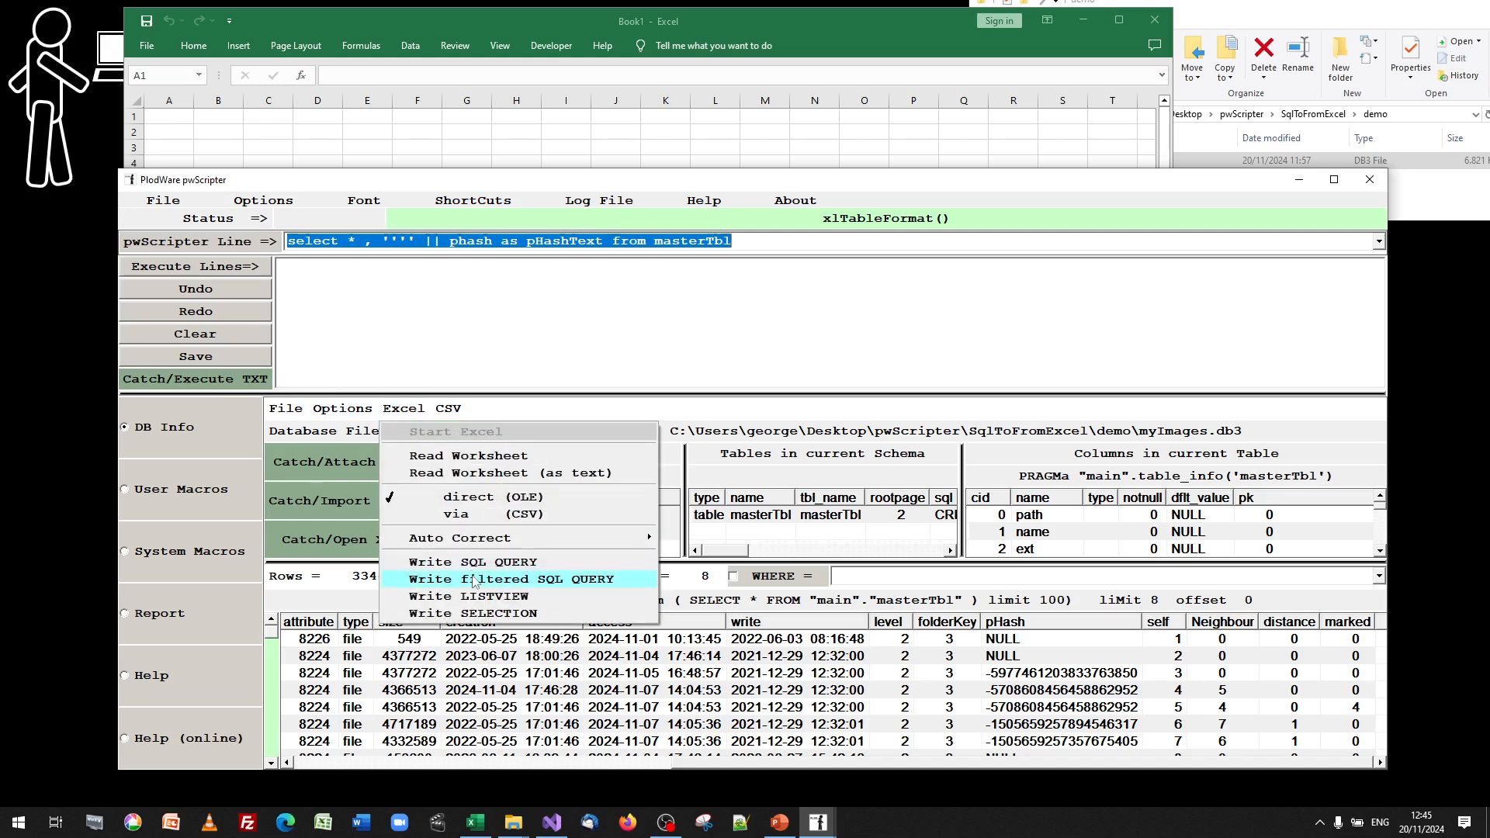
click(471, 563)
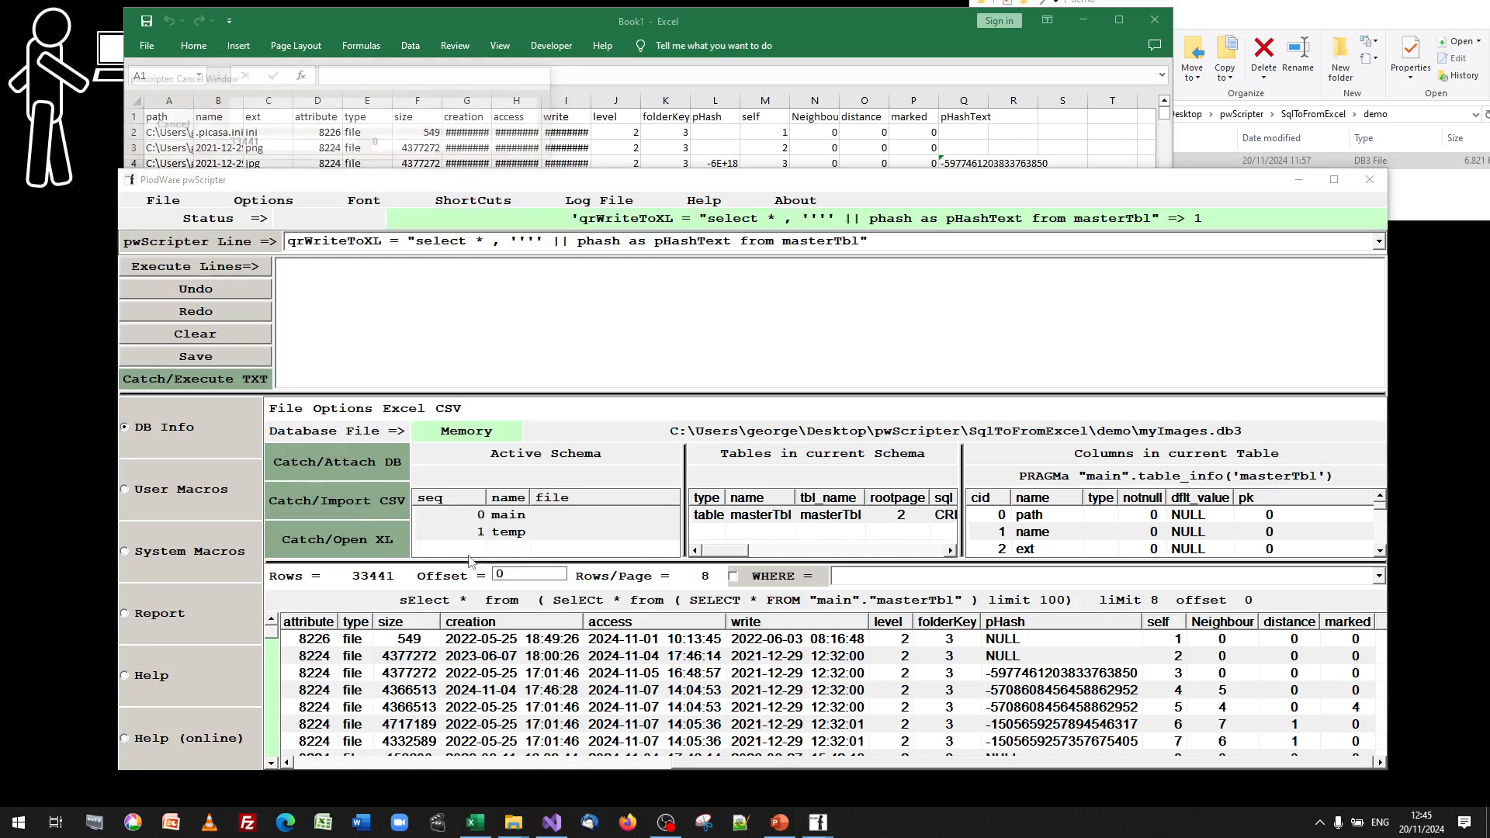
- Switch to Excel and inspect several cells of the pHashText column, including Q4, Q8 and Q11
click(704, 8)
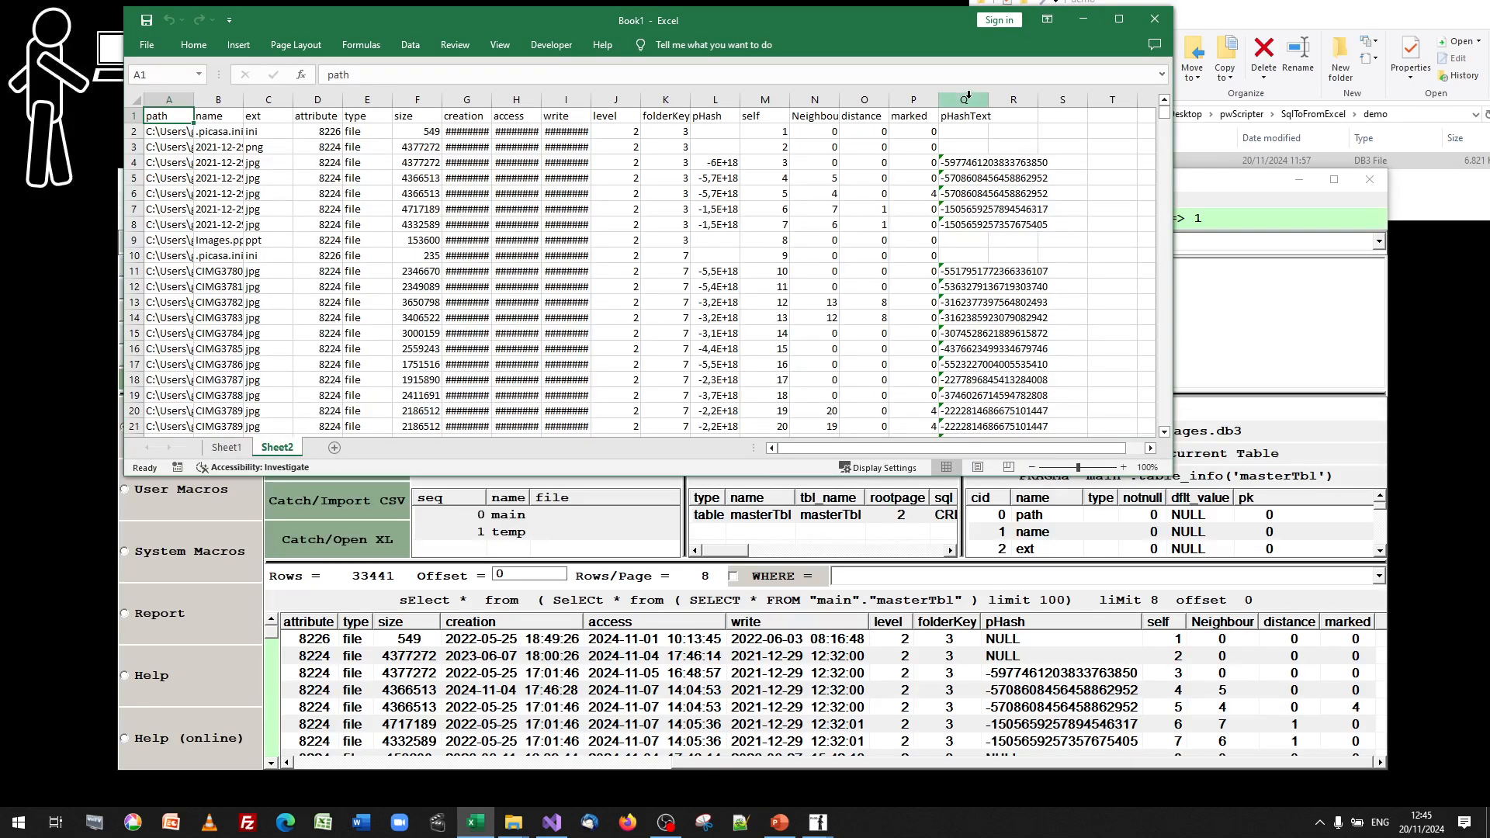
click(989, 165)
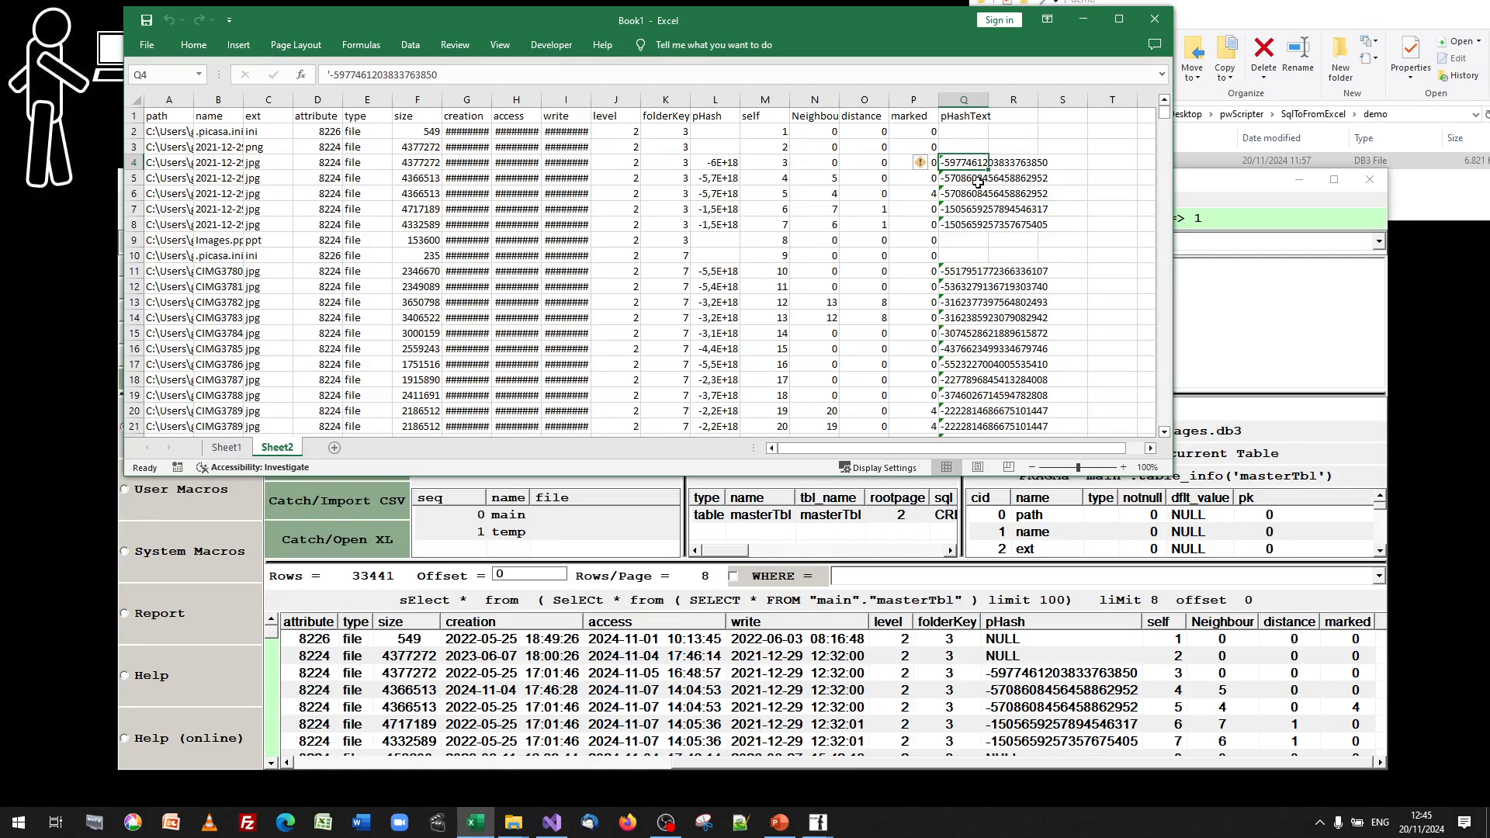
click(980, 178)
click(971, 194)
click(968, 226)
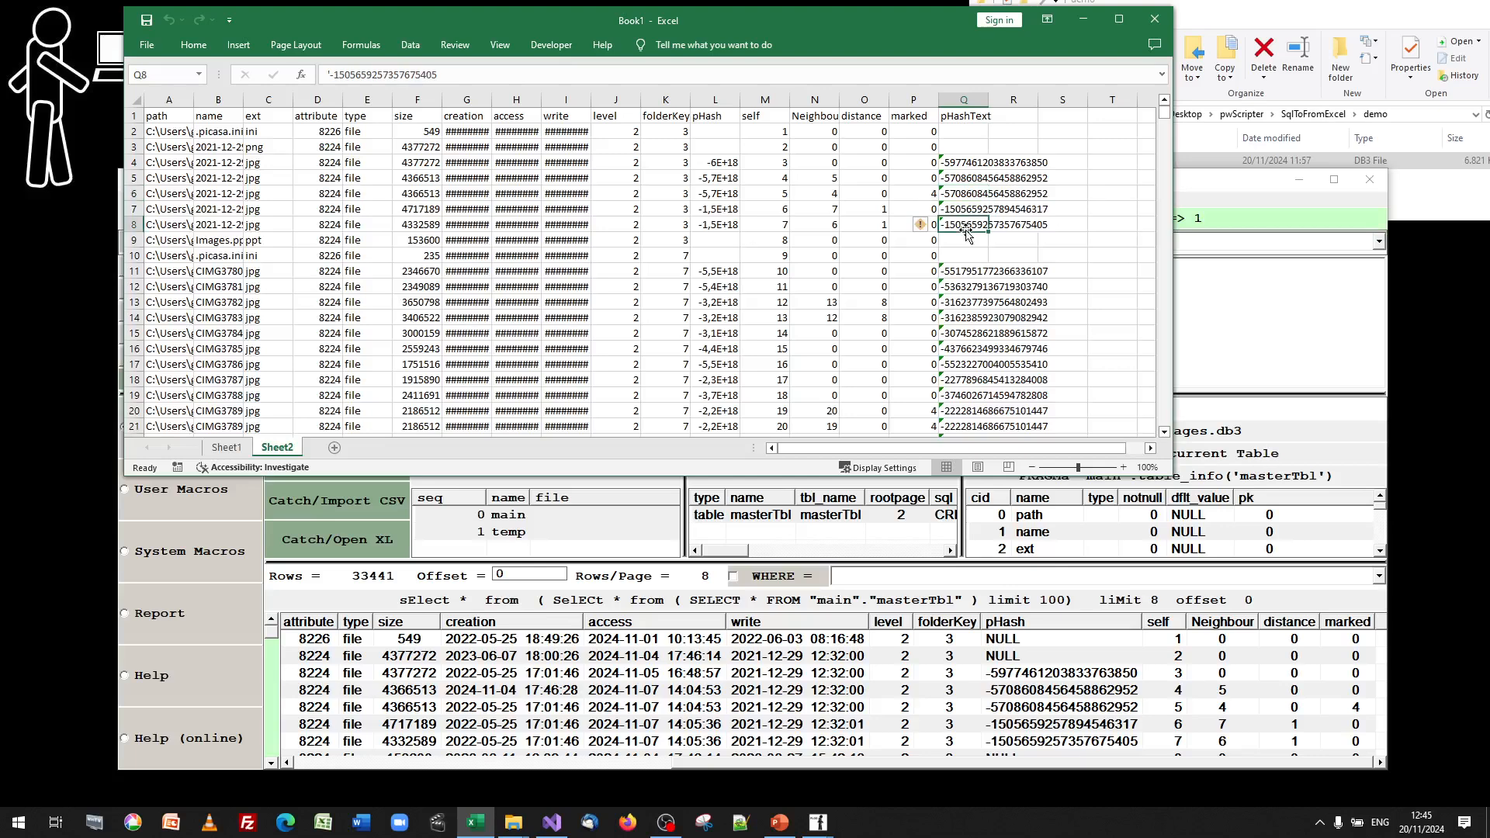
click(970, 273)
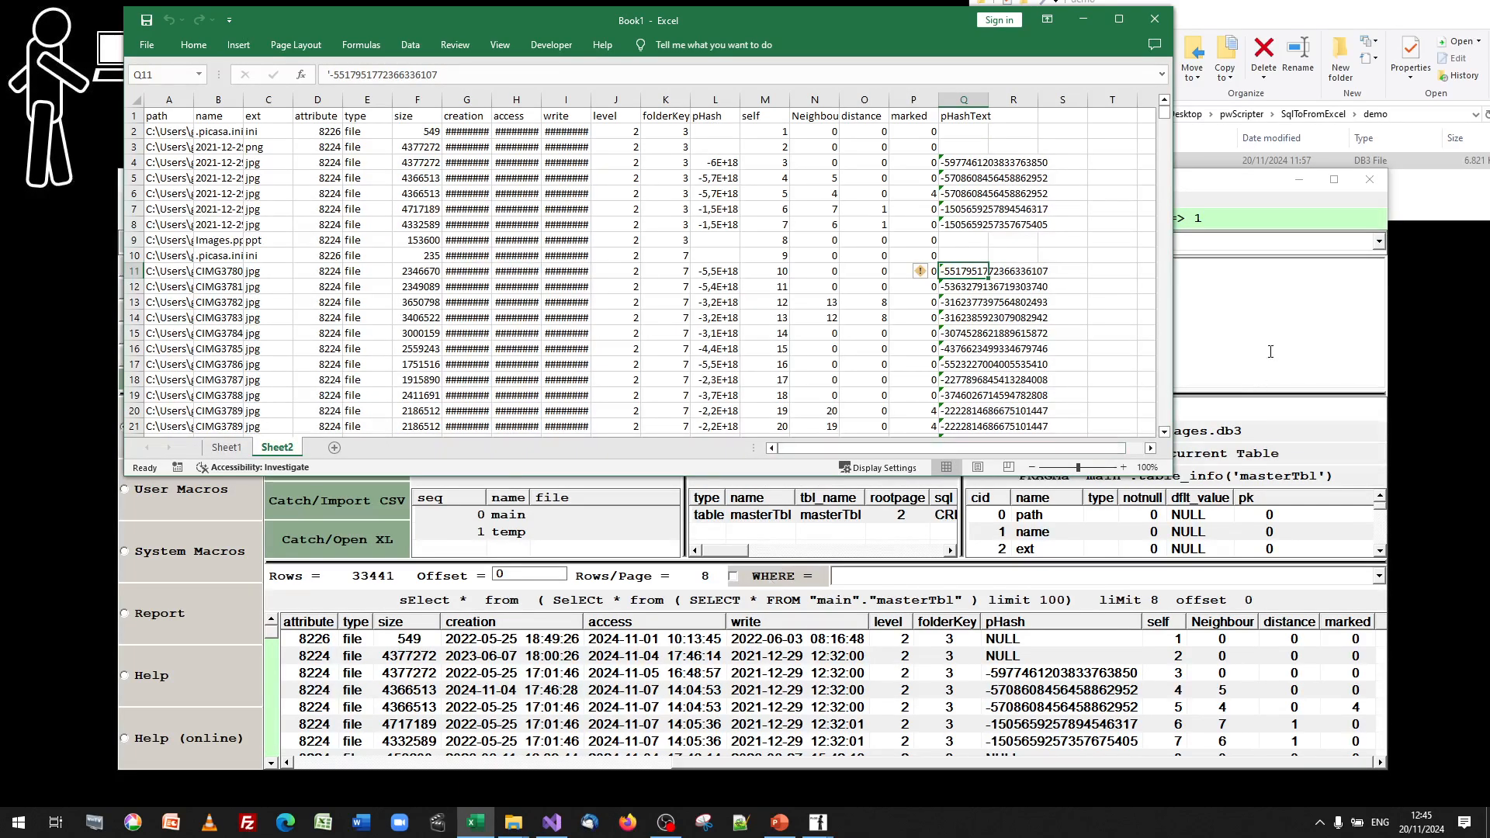
- Rename the Excel worksheet Sheet2 as Test
click(771, 584)
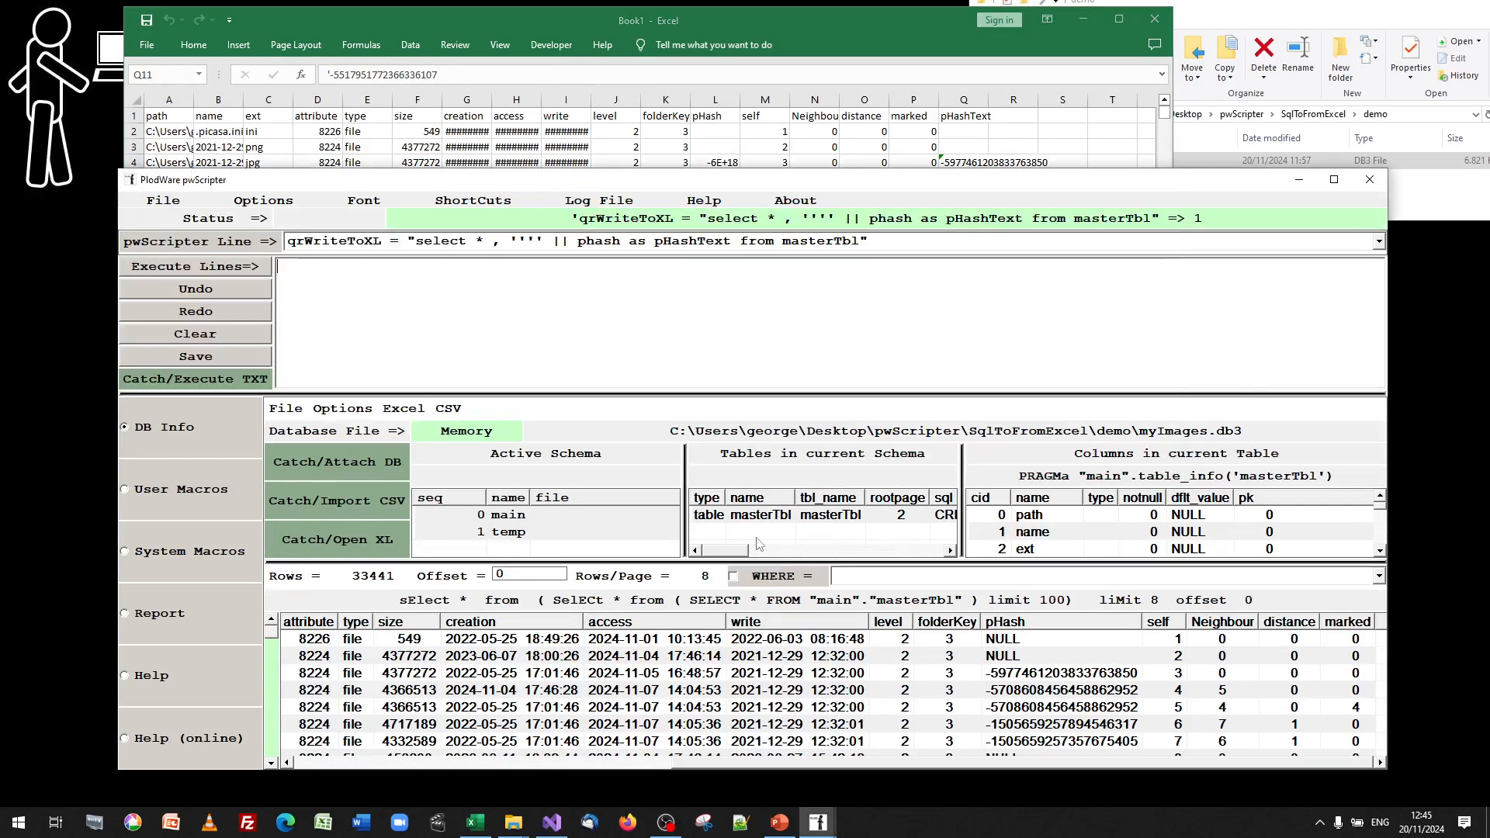
click(406, 411)
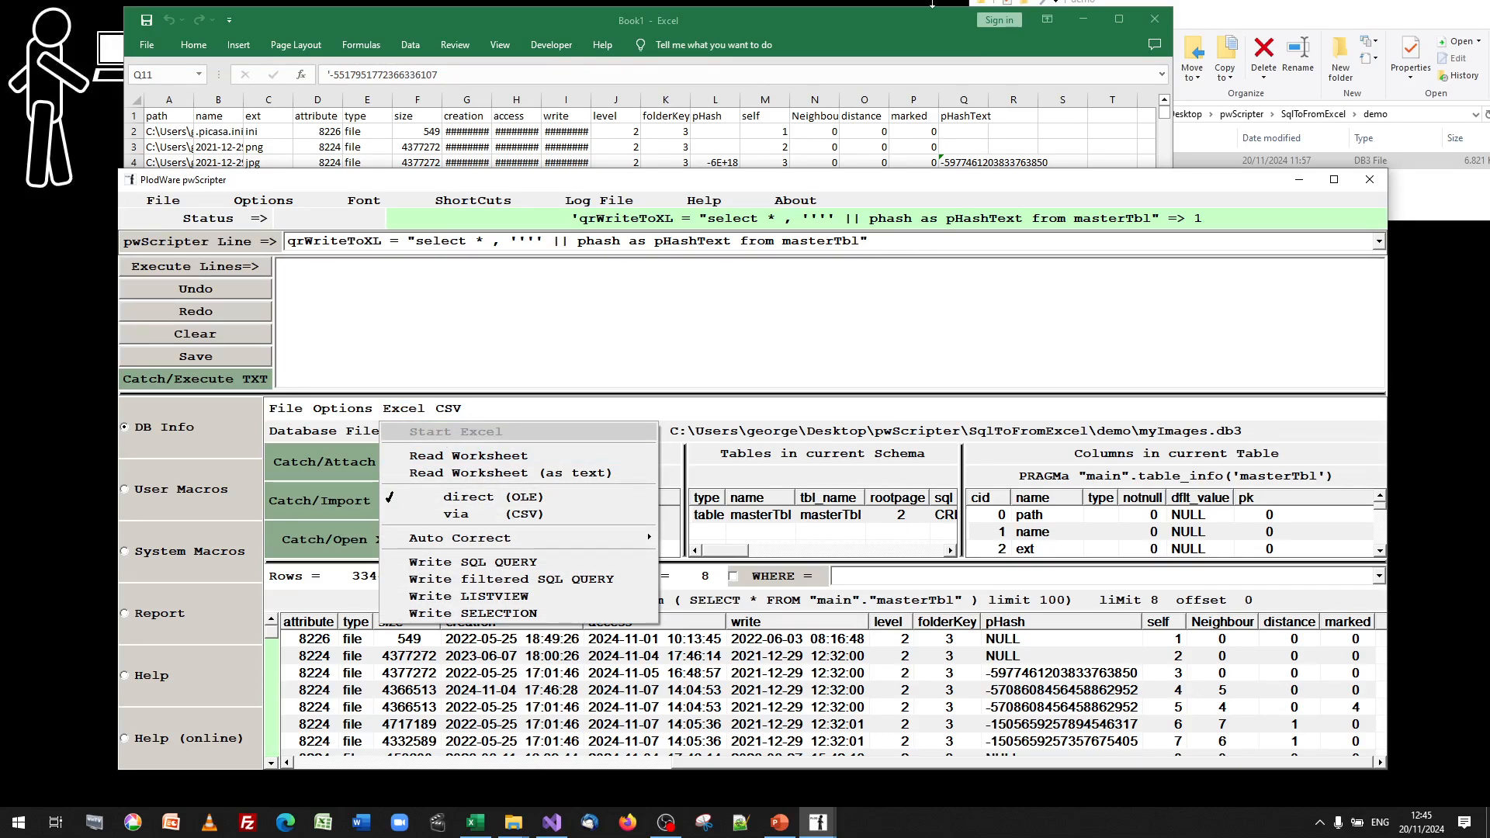
click(897, 22)
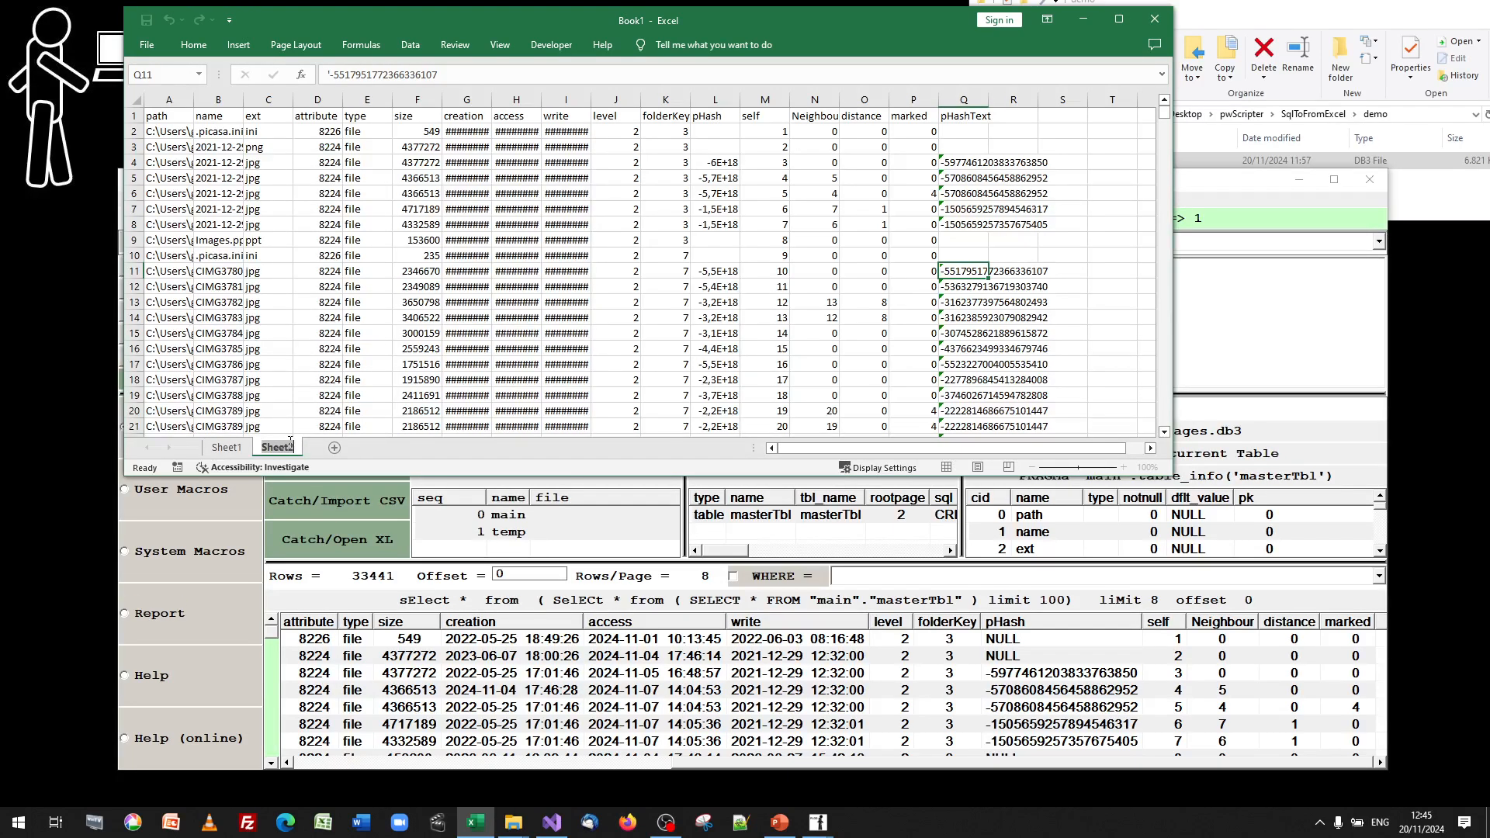
text(Test)
click(371, 447)
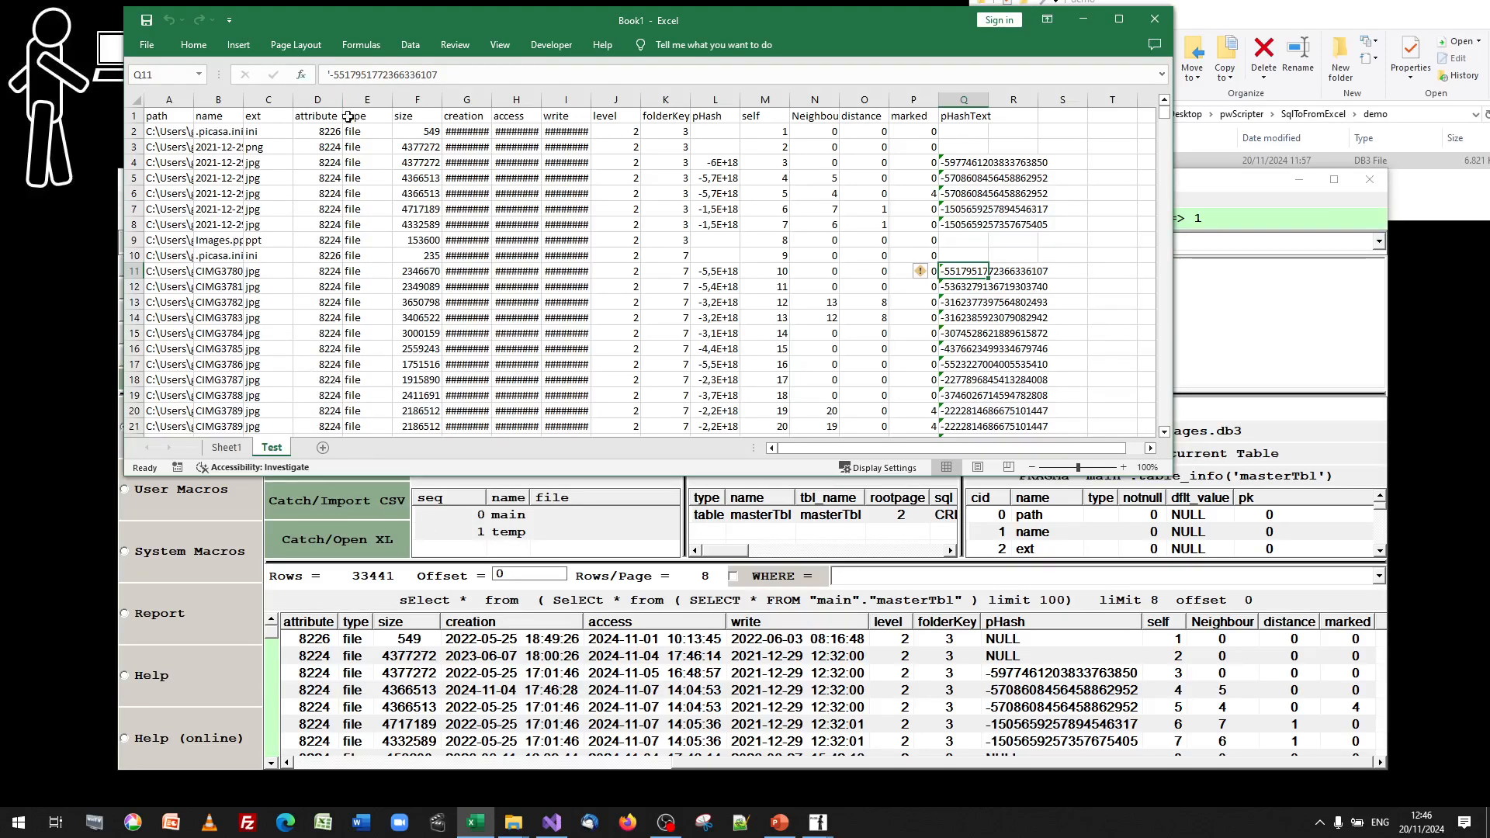
- Switch to pwScripter and read the Test worksheet into the database as a table
click(1232, 355)
click(402, 410)
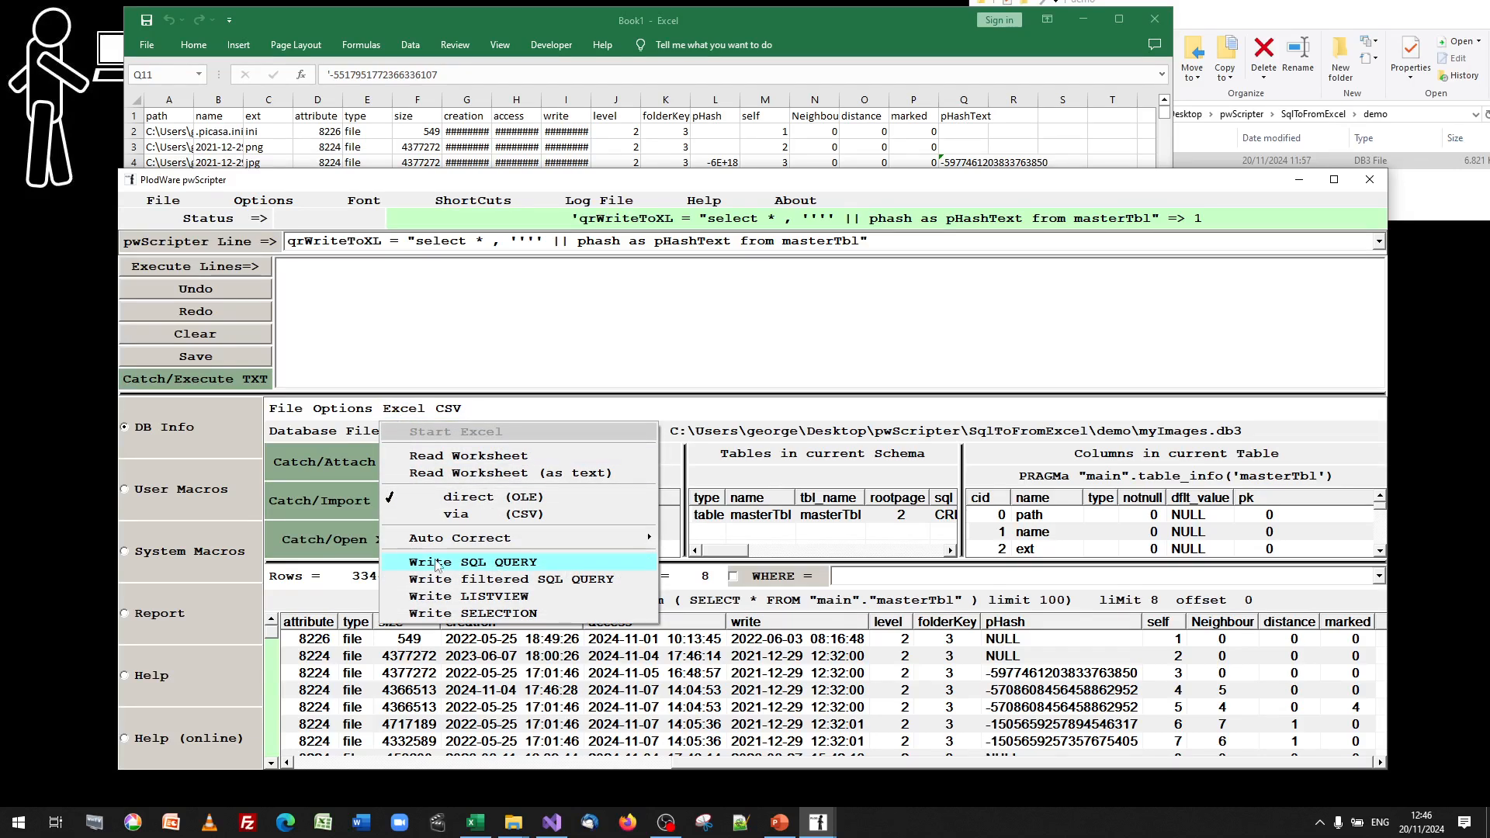
click(454, 458)
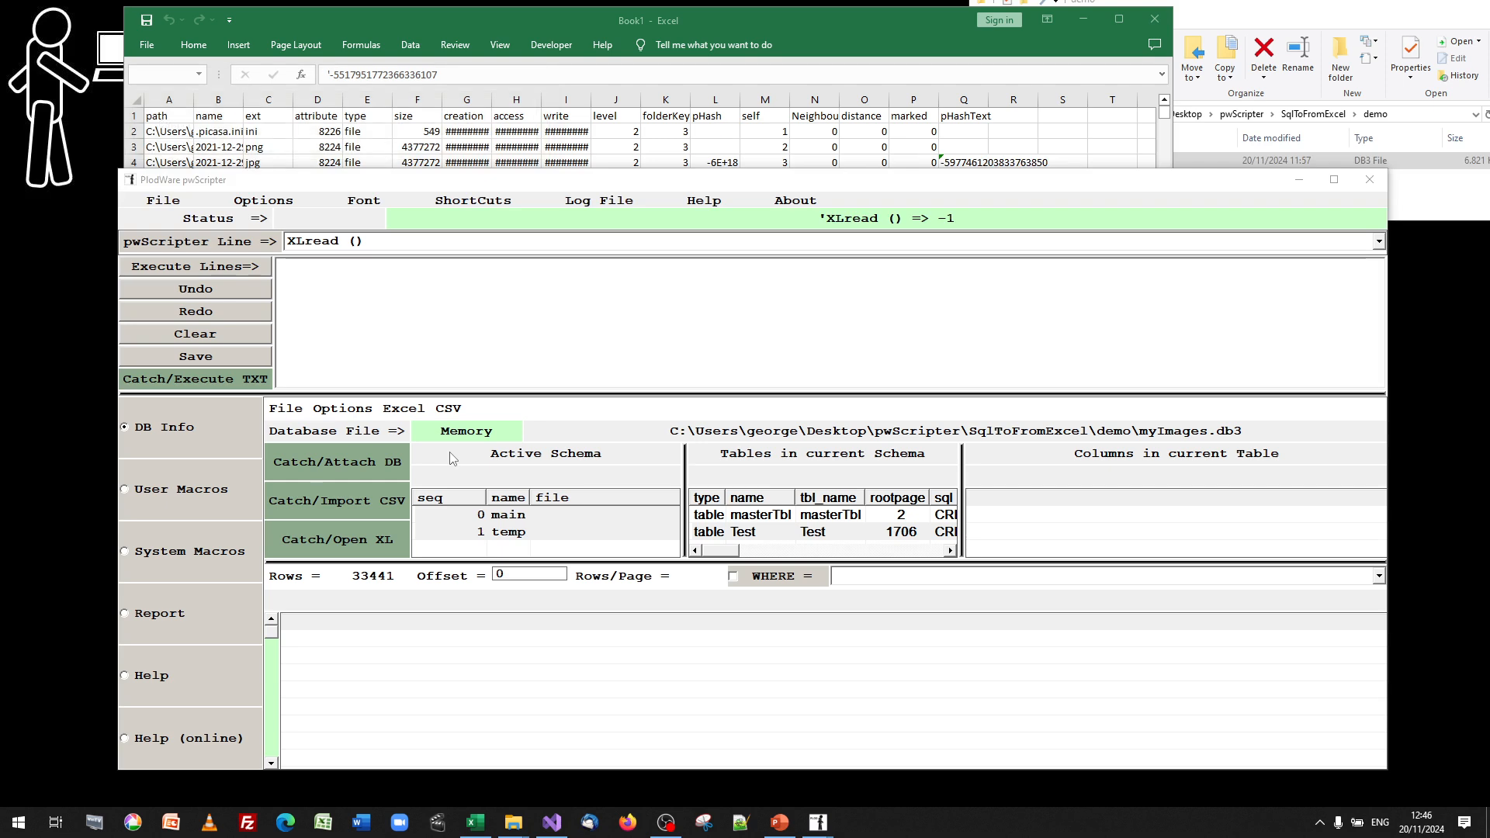
- Display the imported Test table and compare its pHash and pHashText columns
click(817, 536)
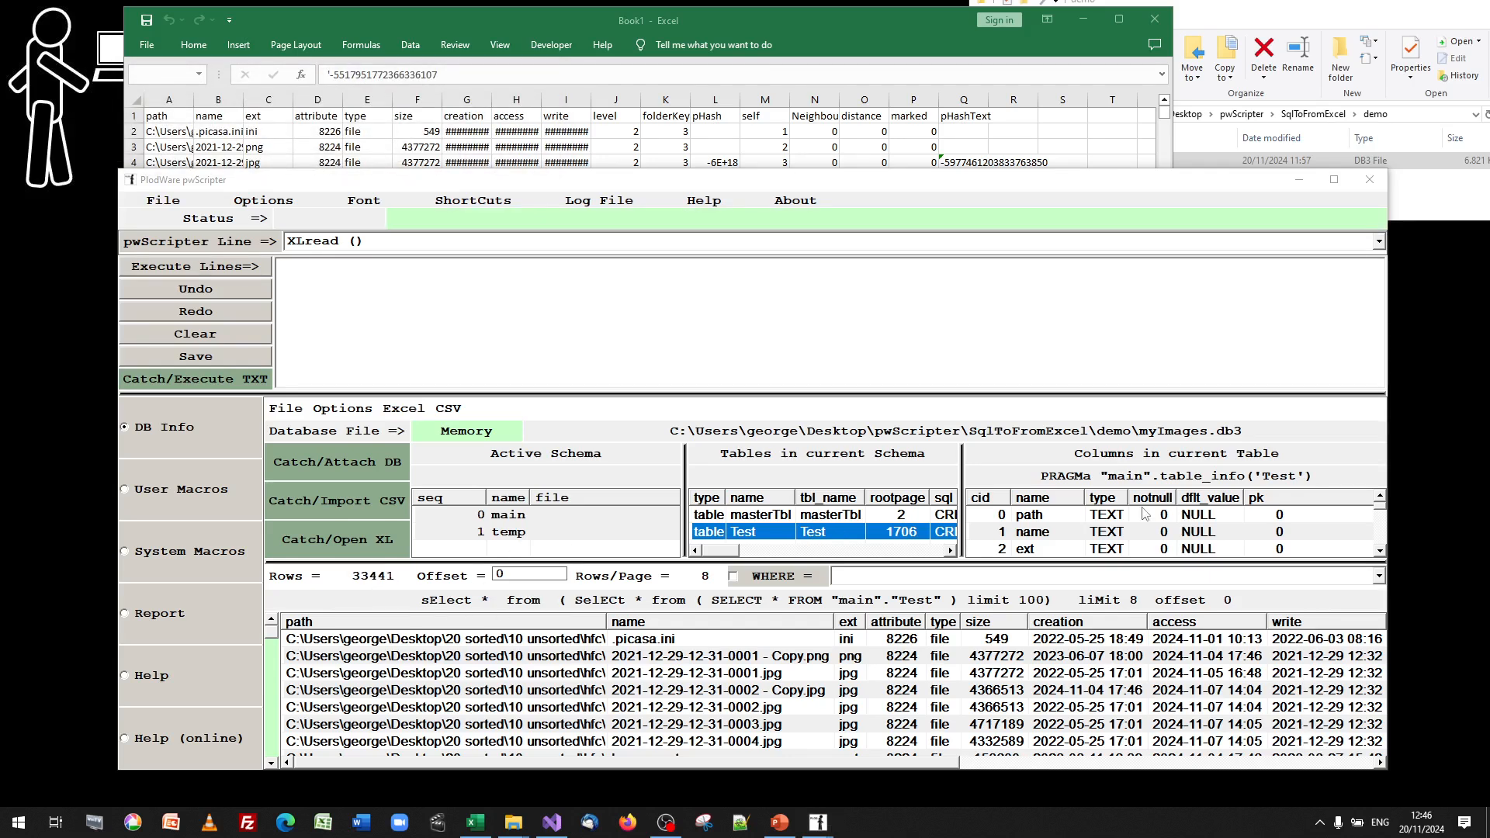
drag(956, 765, 1367, 769)
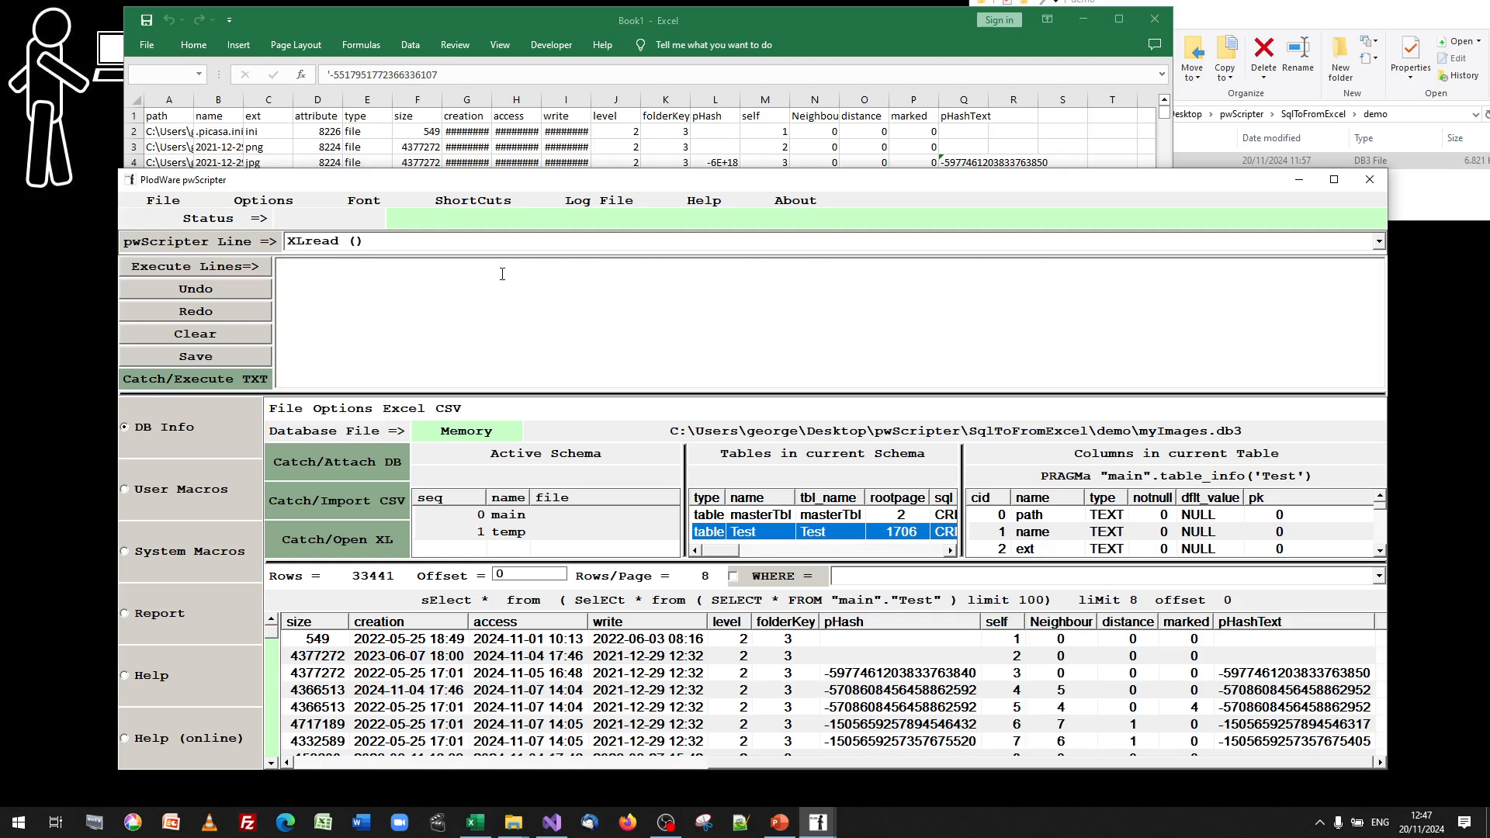
triple_click(330, 242)
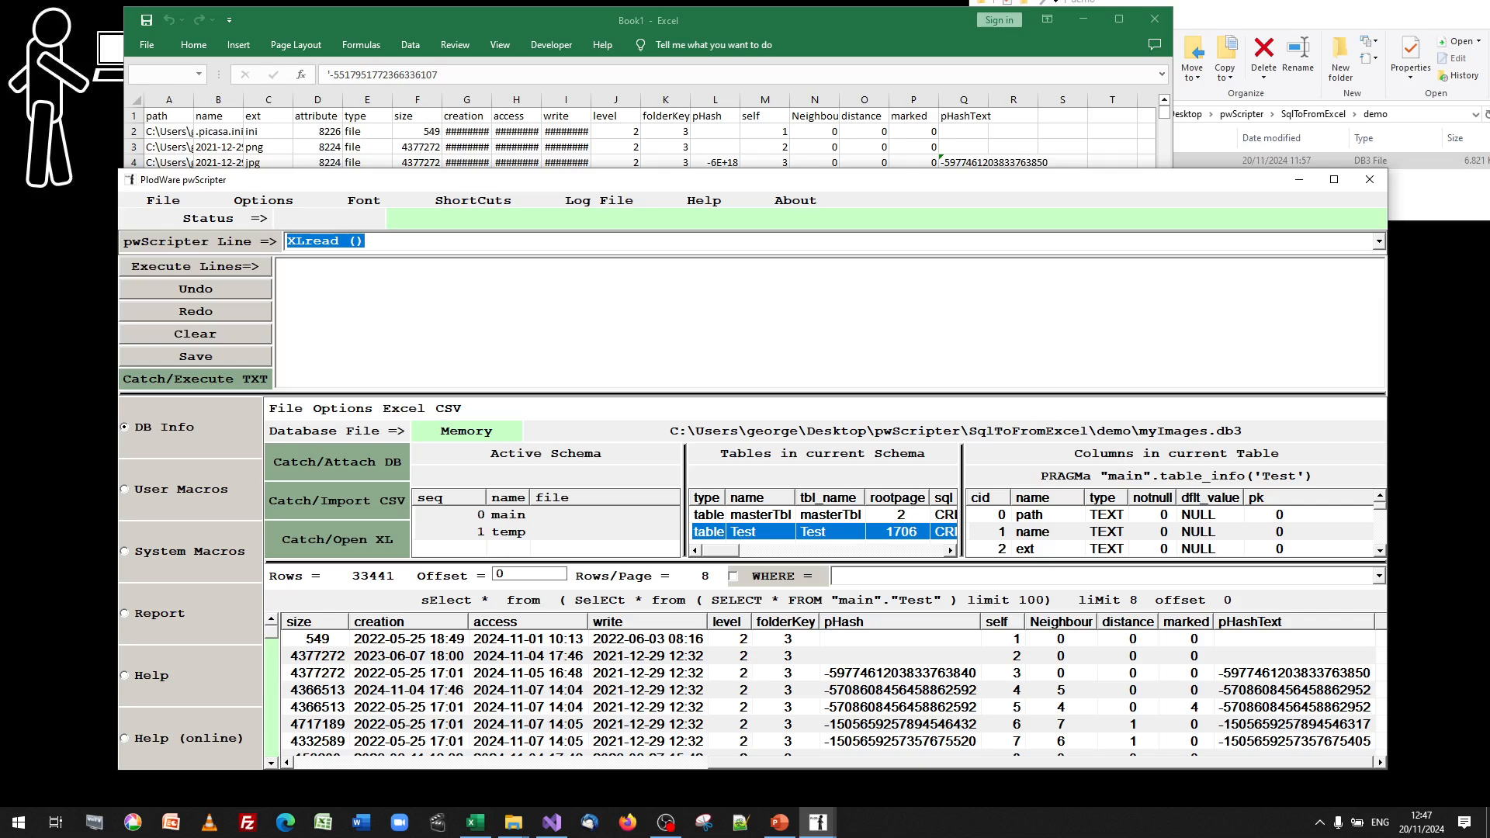
- Search the system macros for the first occurrence of "xlexp" and close the search window
click(209, 553)
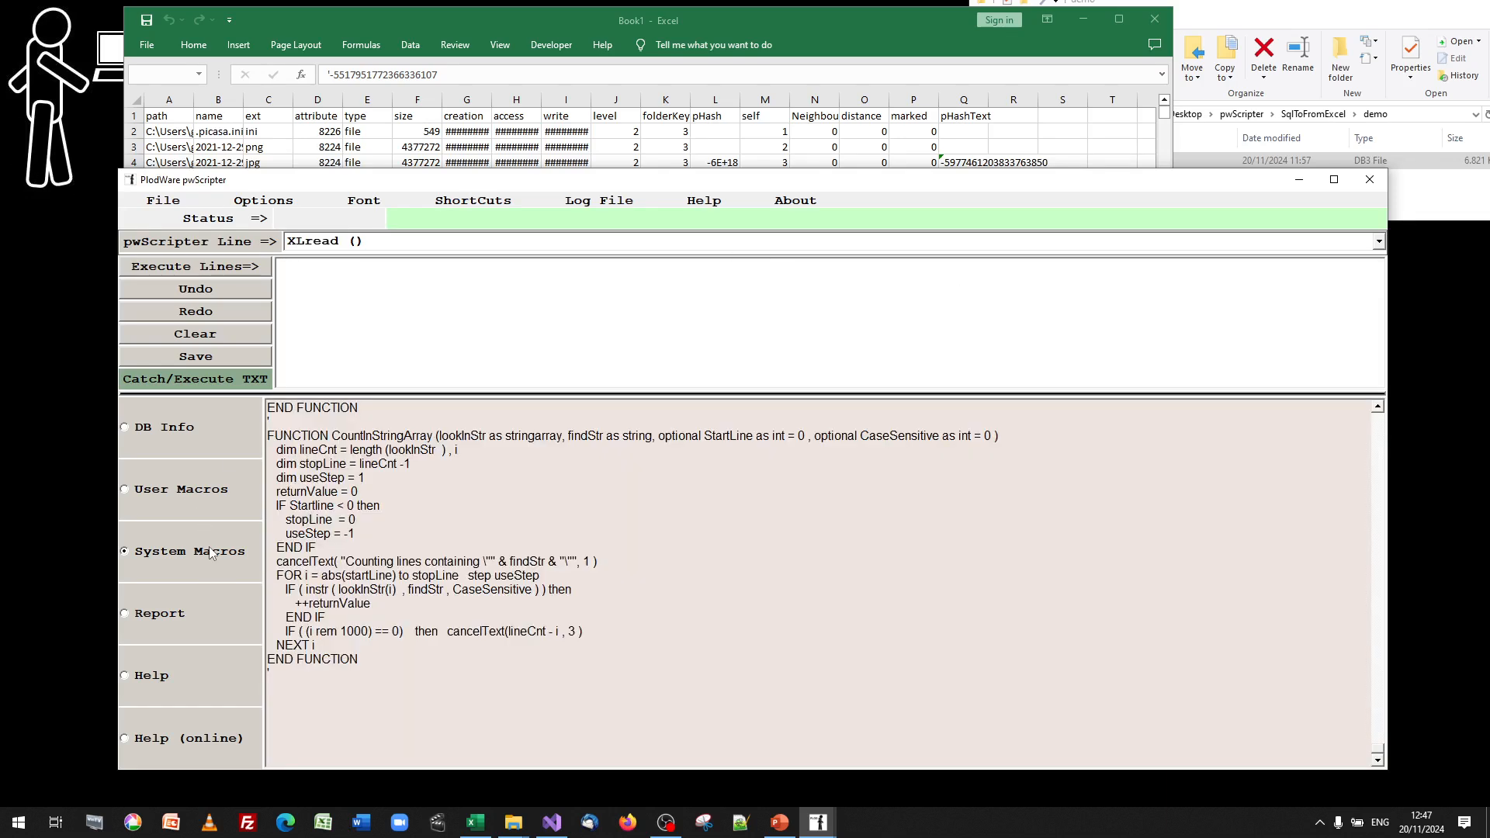
scroll(401, 534, up, 5)
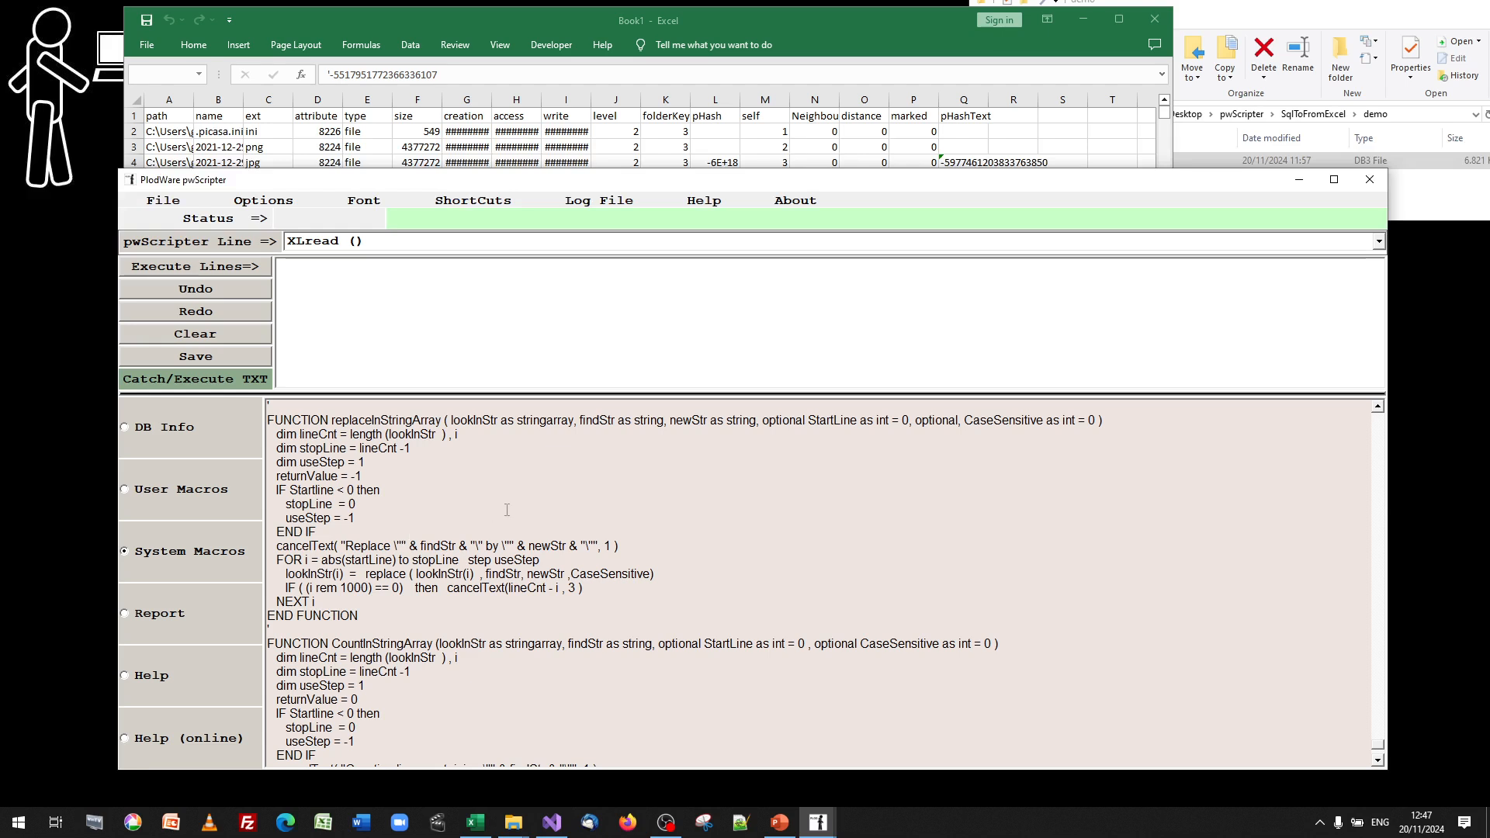
click(561, 507)
right_click(616, 486)
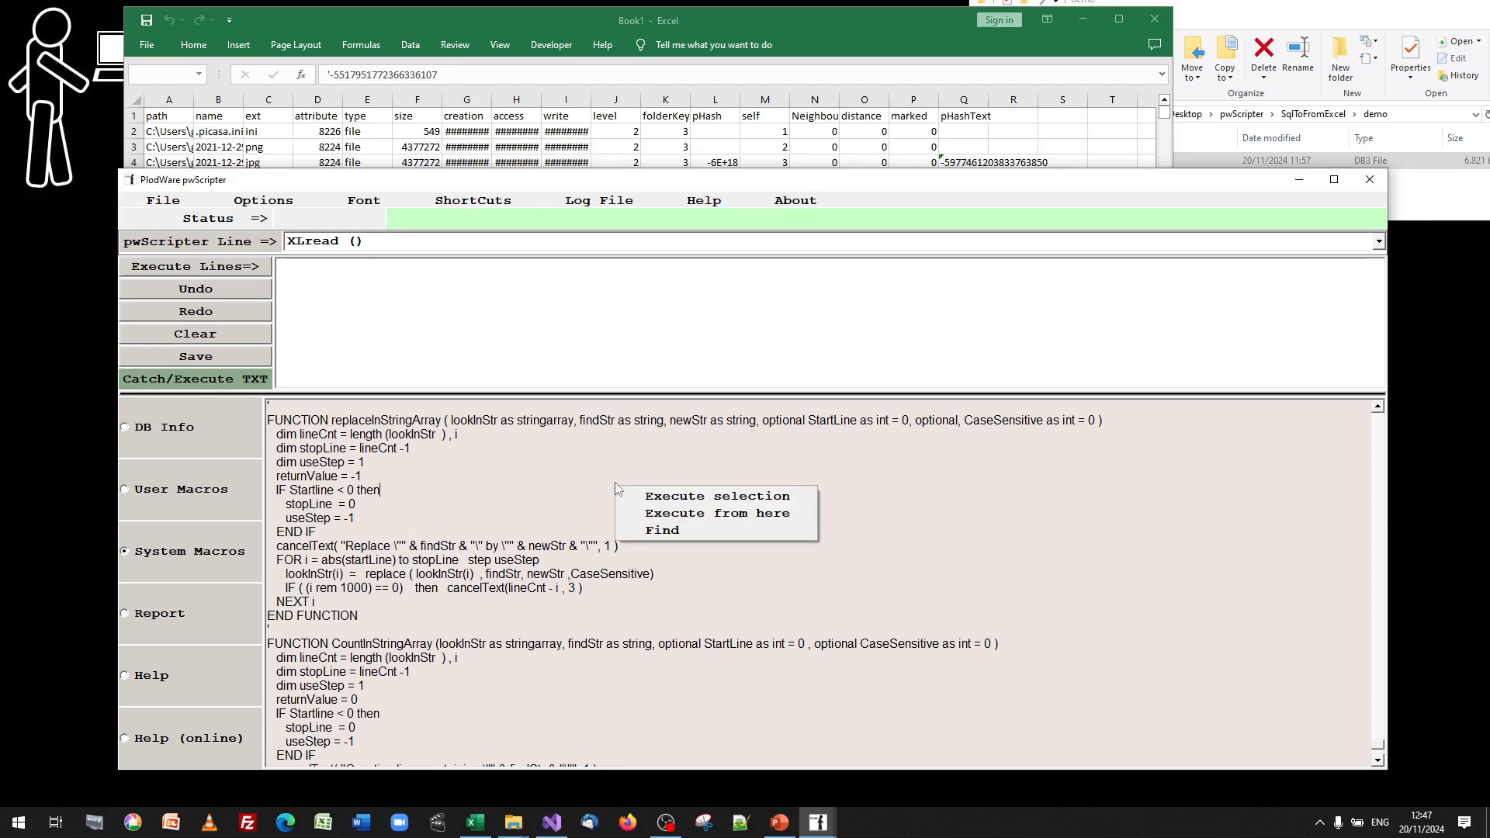
click(689, 529)
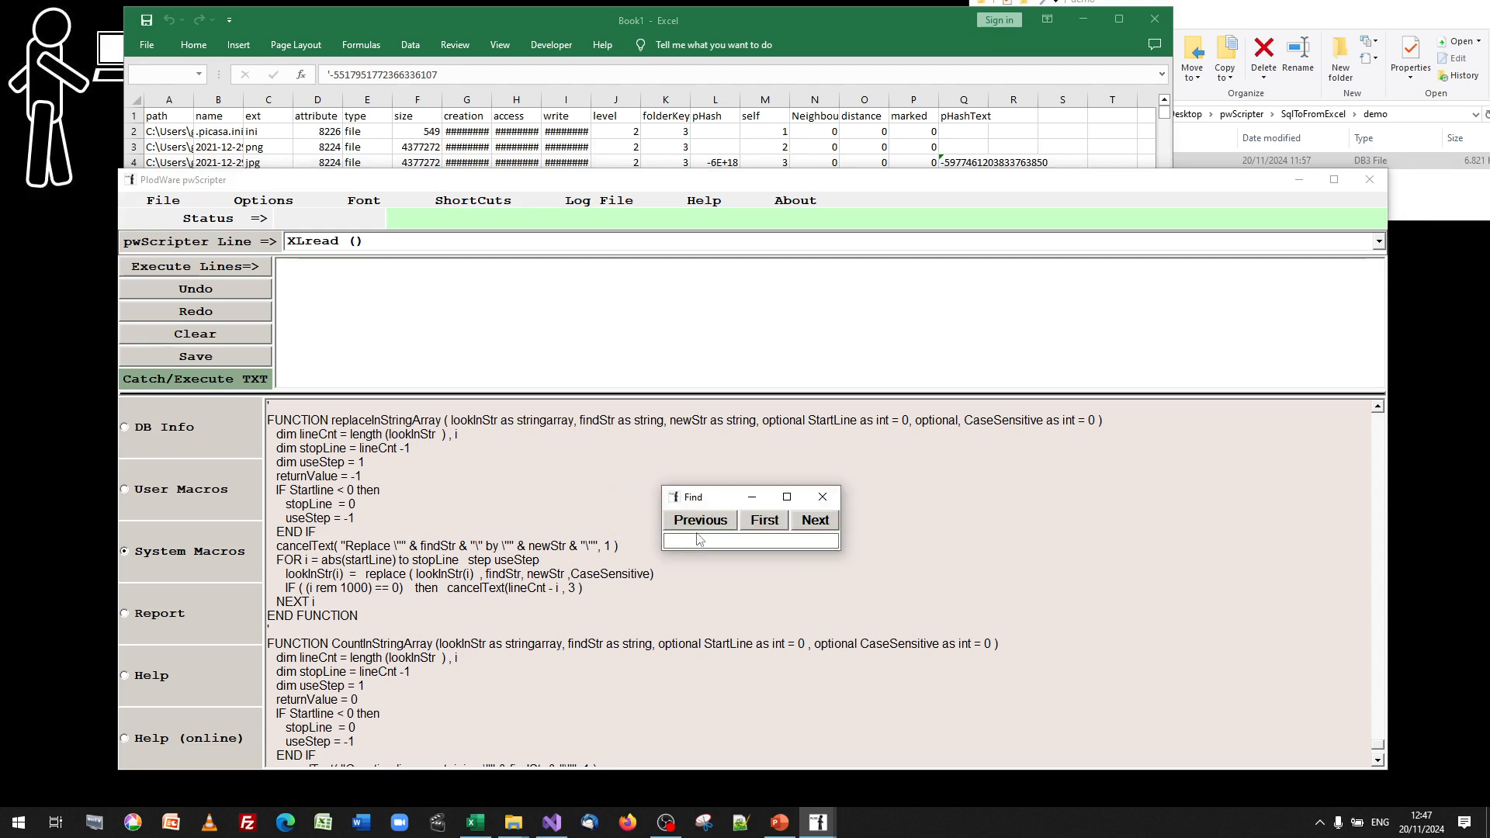
click(696, 541)
text(xlexp)
click(765, 521)
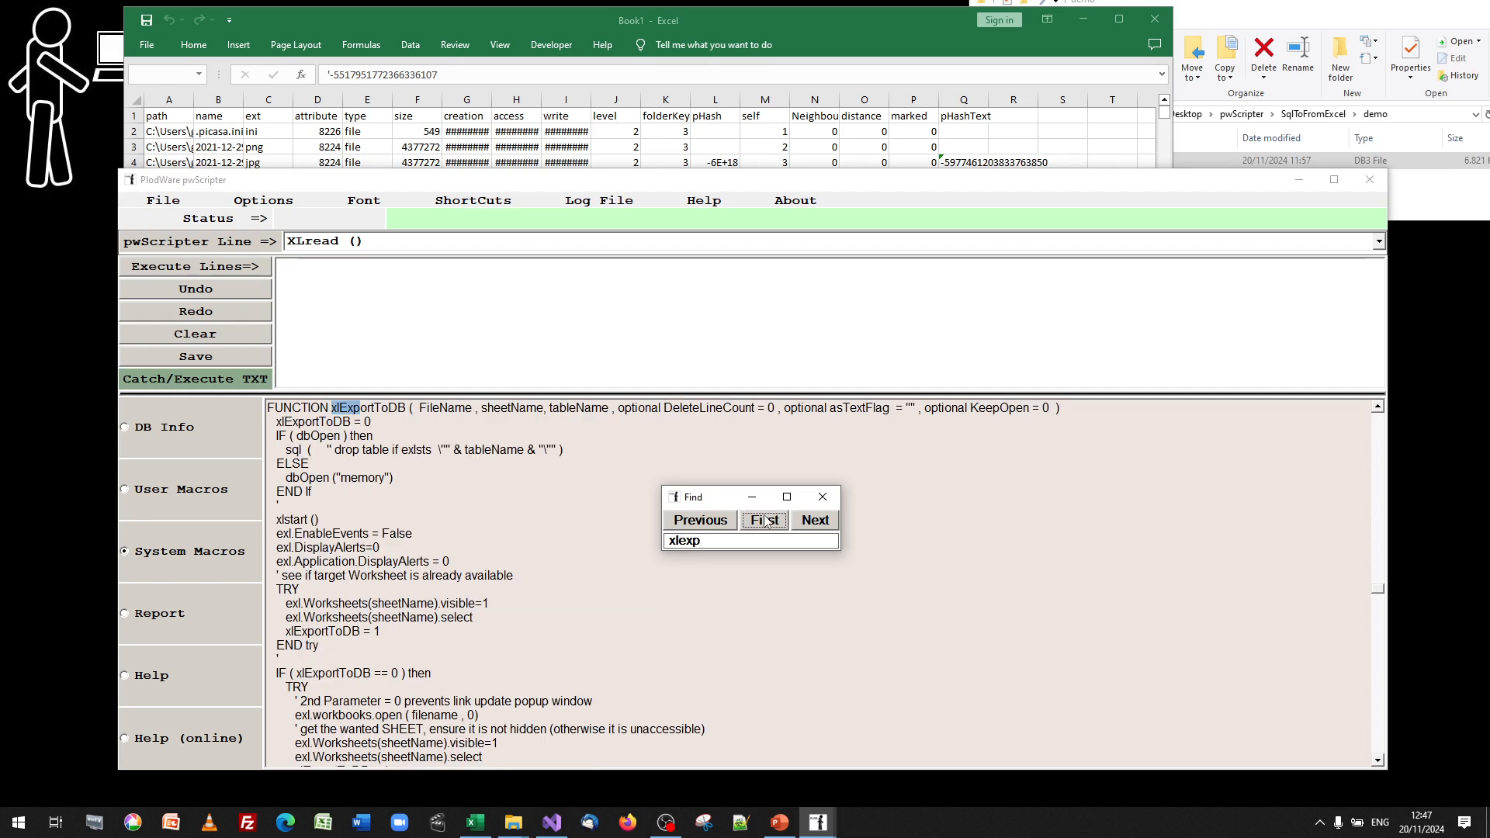
click(822, 496)
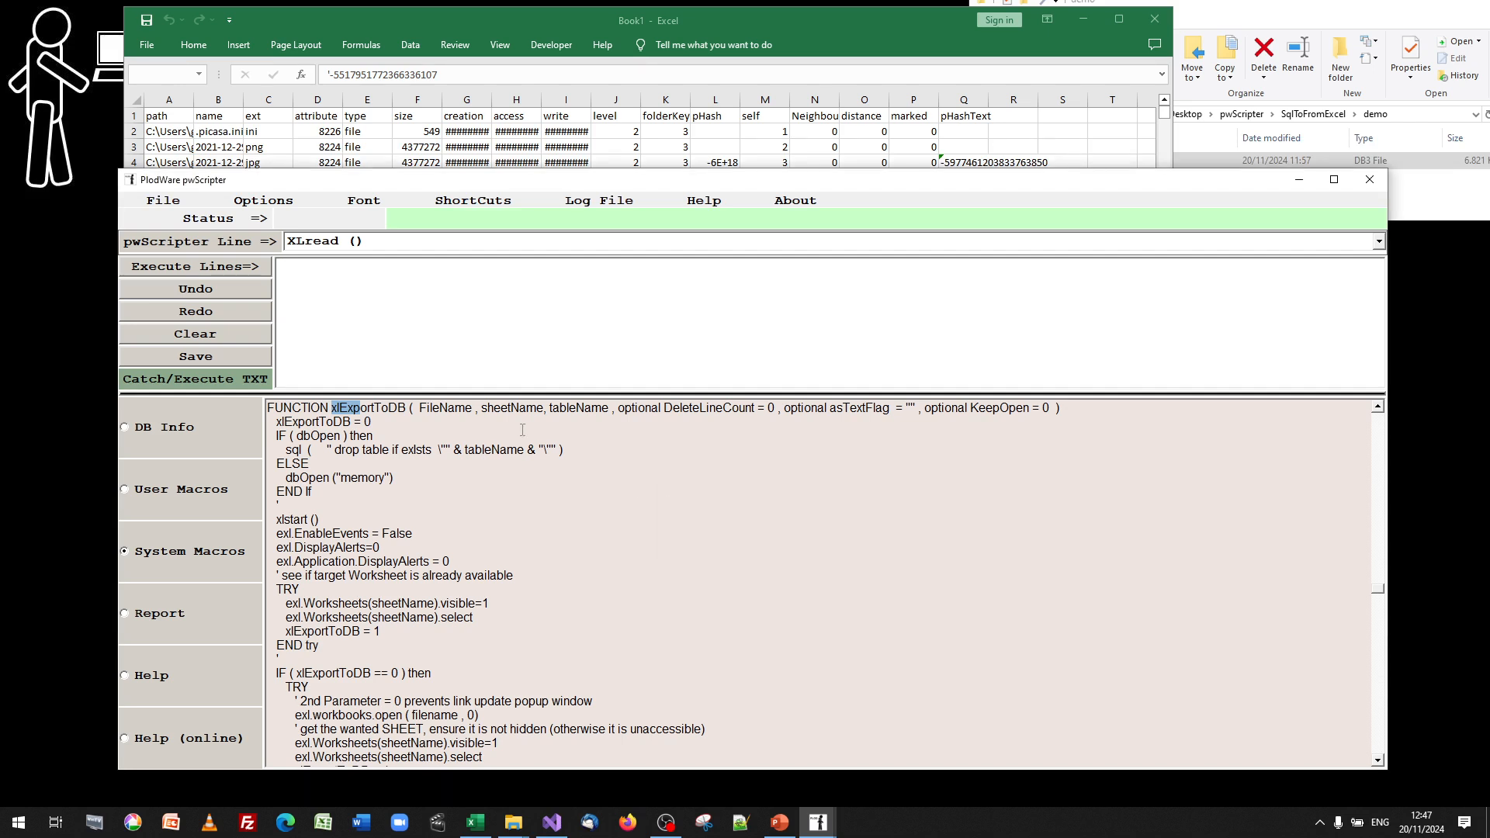
- Examine the xlExportToDB function's code, including its workbook opening, link update popup and AutoFilter handling
drag(306, 422, 380, 747)
click(856, 590)
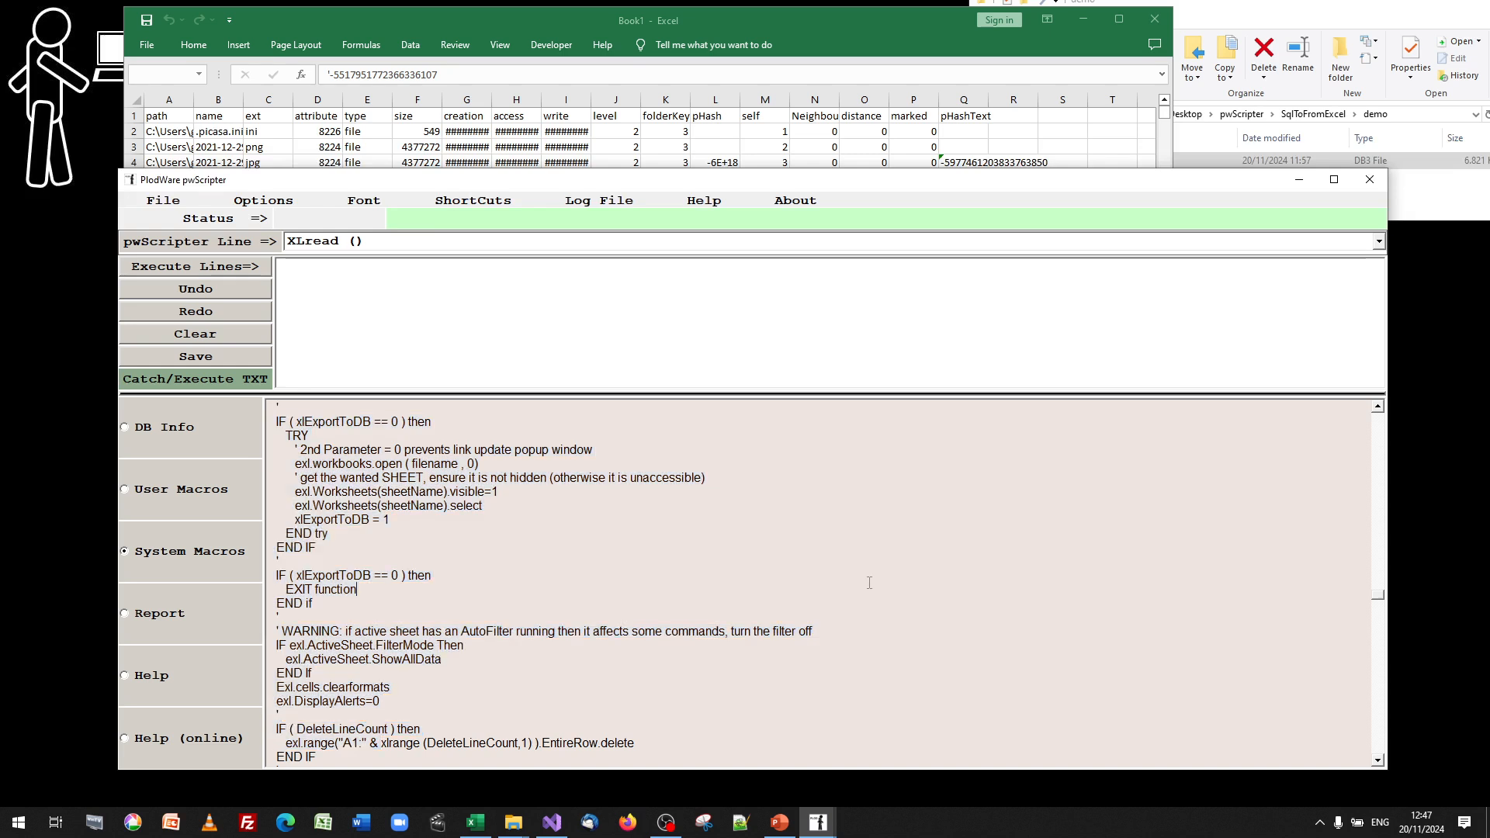
scroll(861, 586, up, 6)
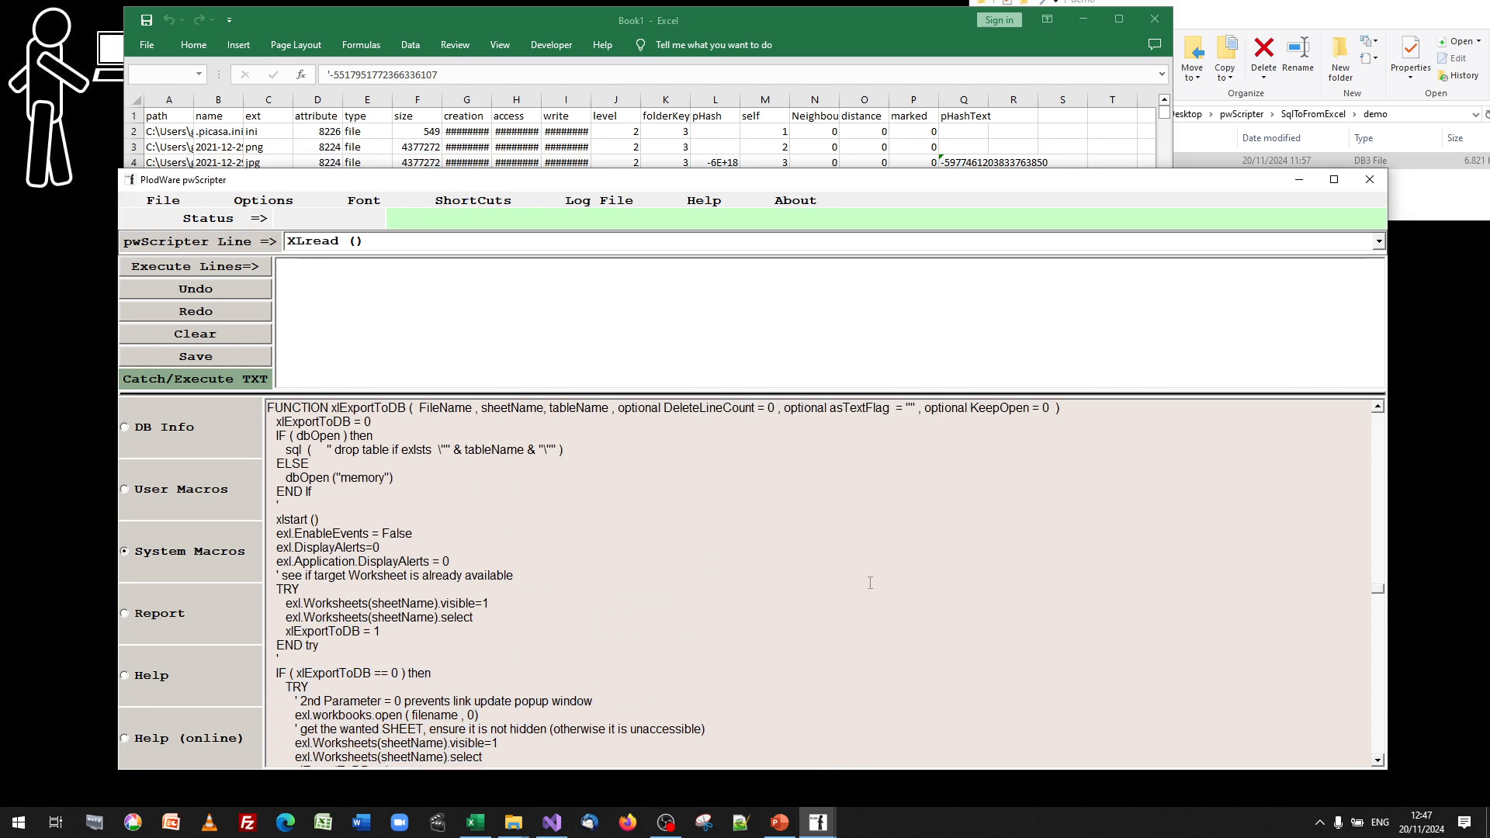
scroll(871, 583, down, 4)
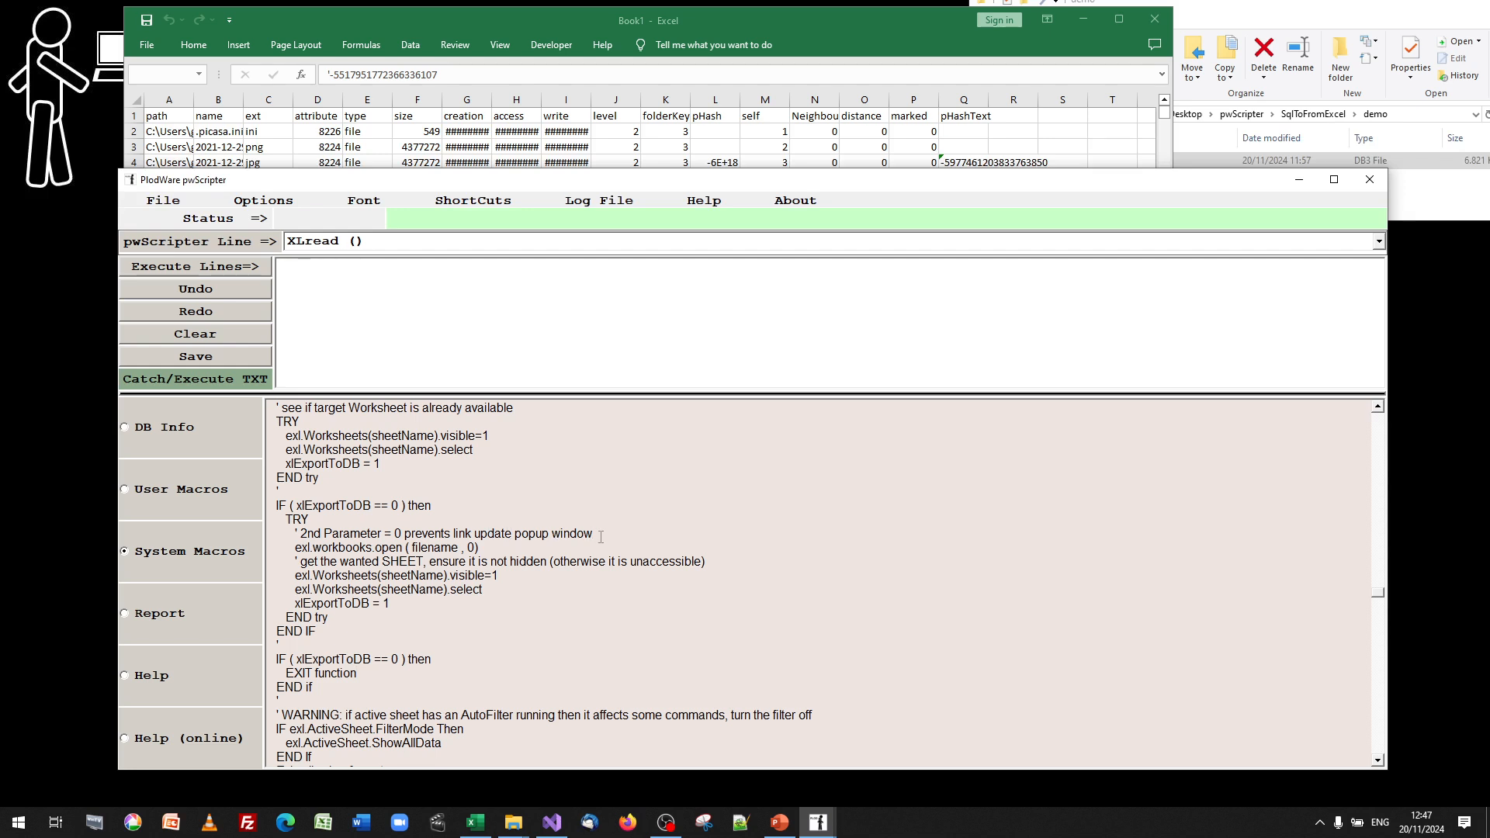
drag(595, 534, 458, 534)
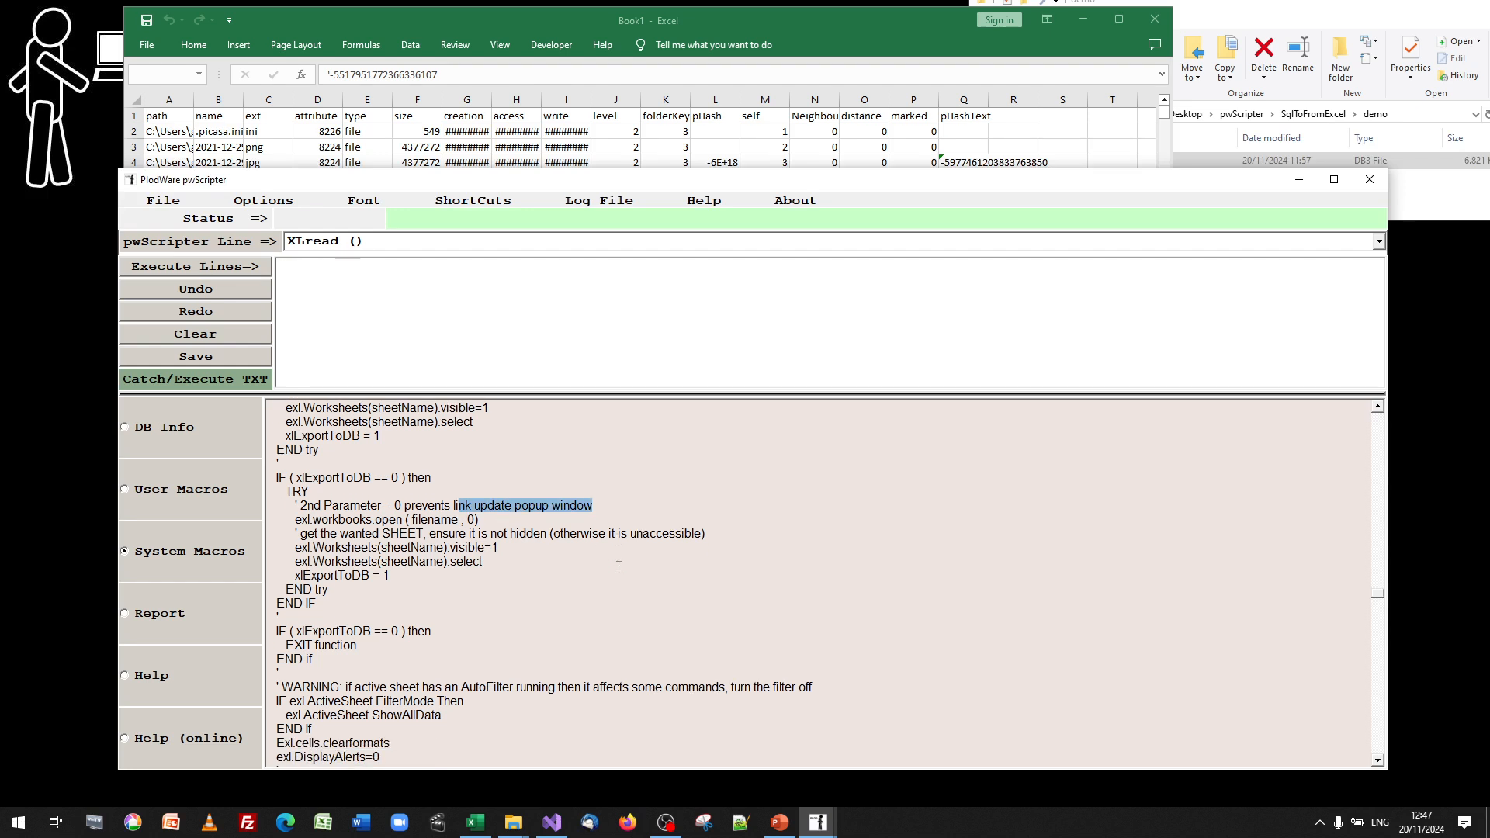
scroll(614, 568, down, 2)
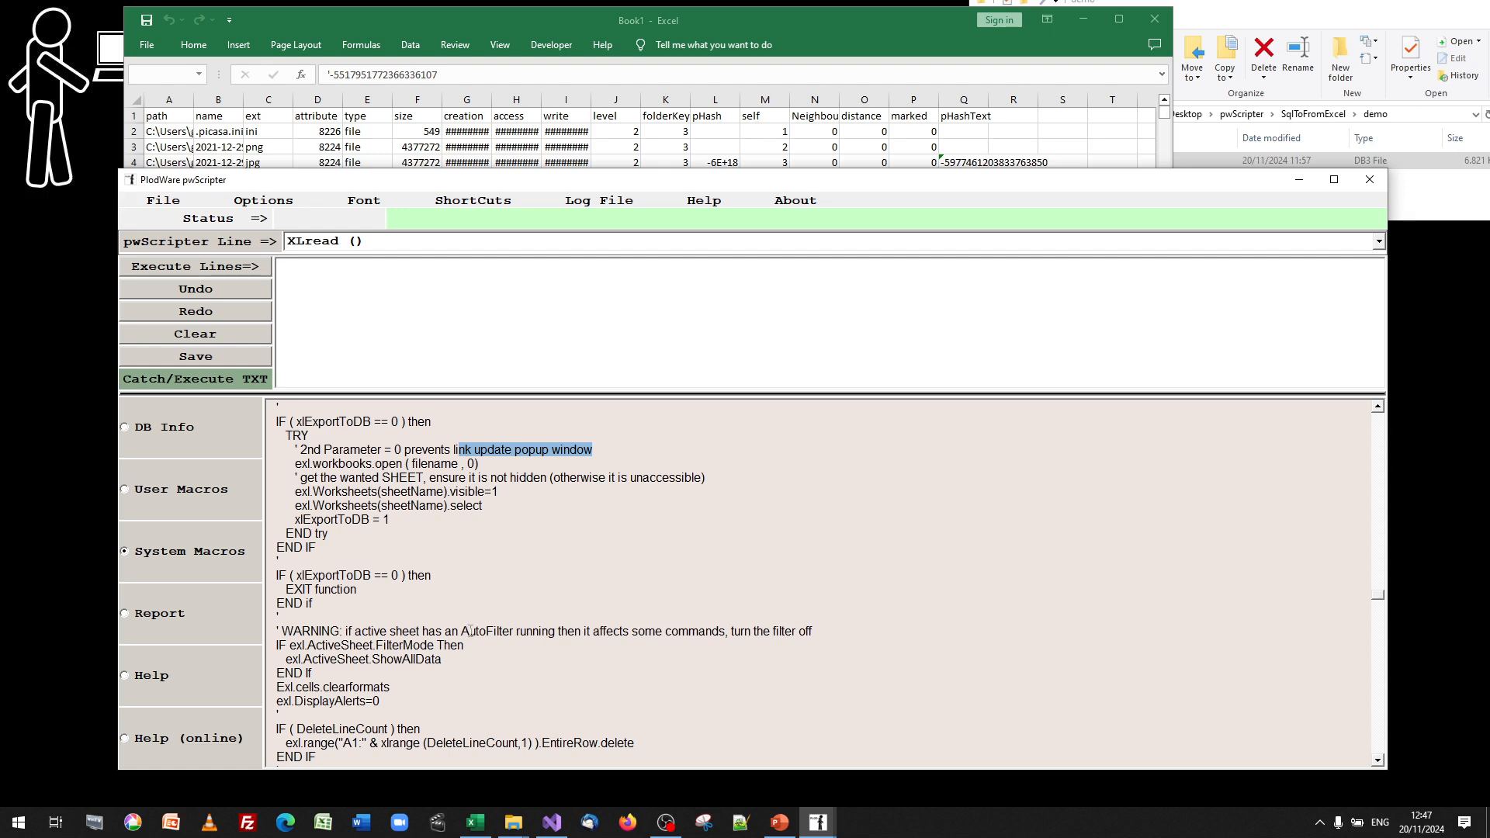
drag(464, 631, 499, 631)
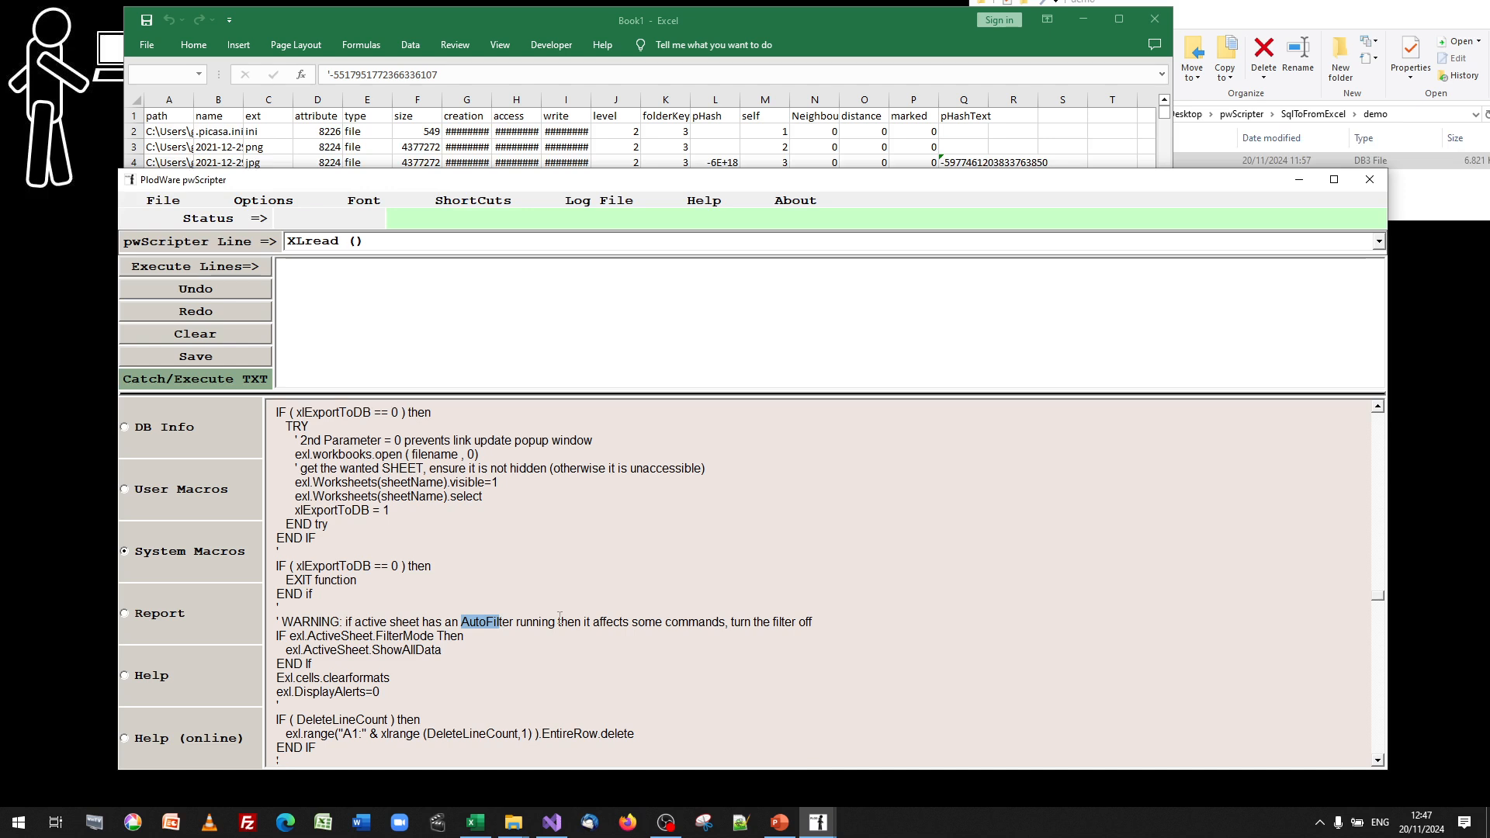
scroll(560, 617, down, 2)
scroll(660, 607, up, 15)
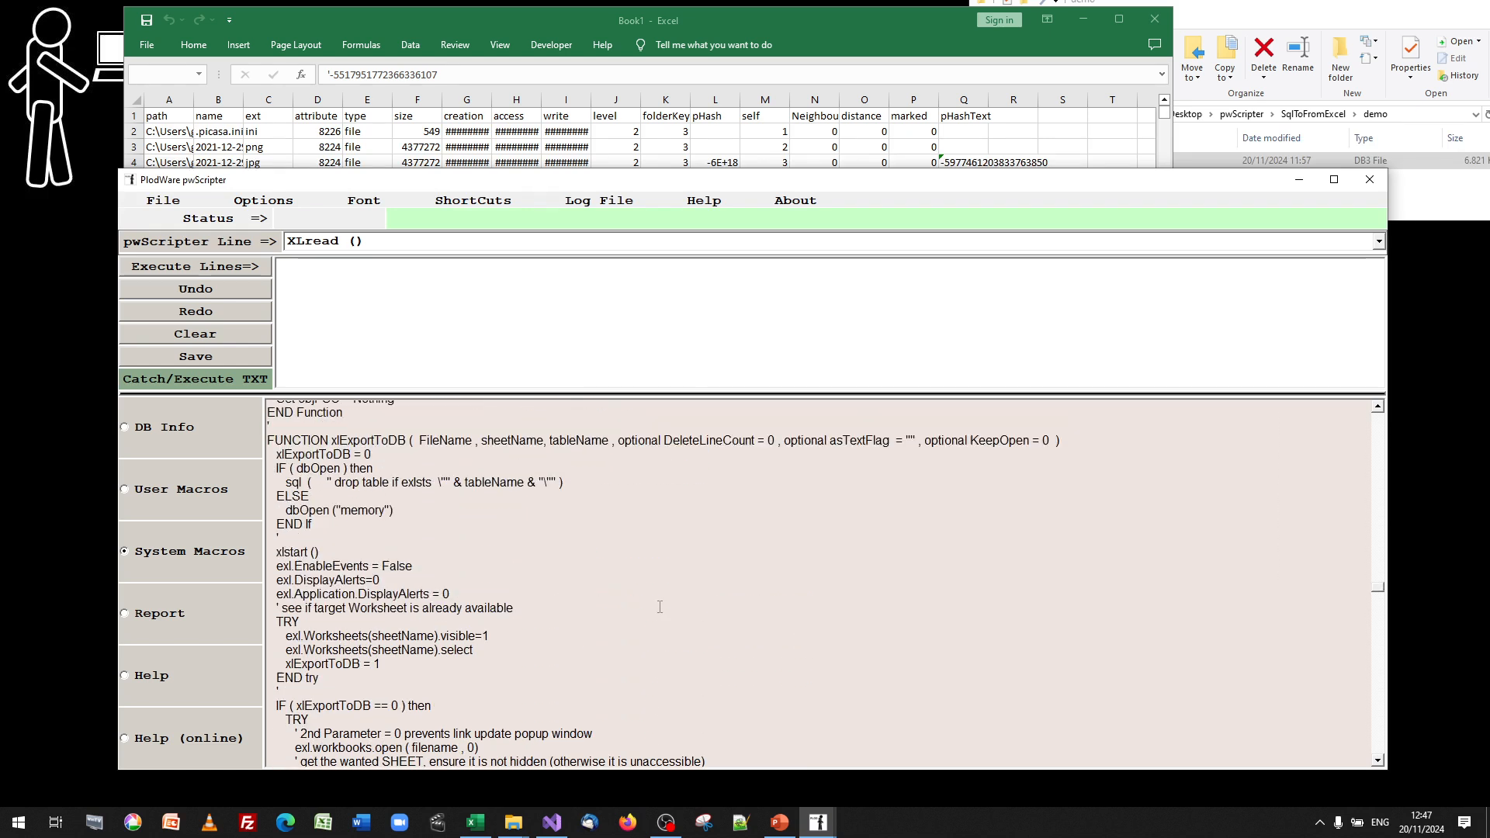